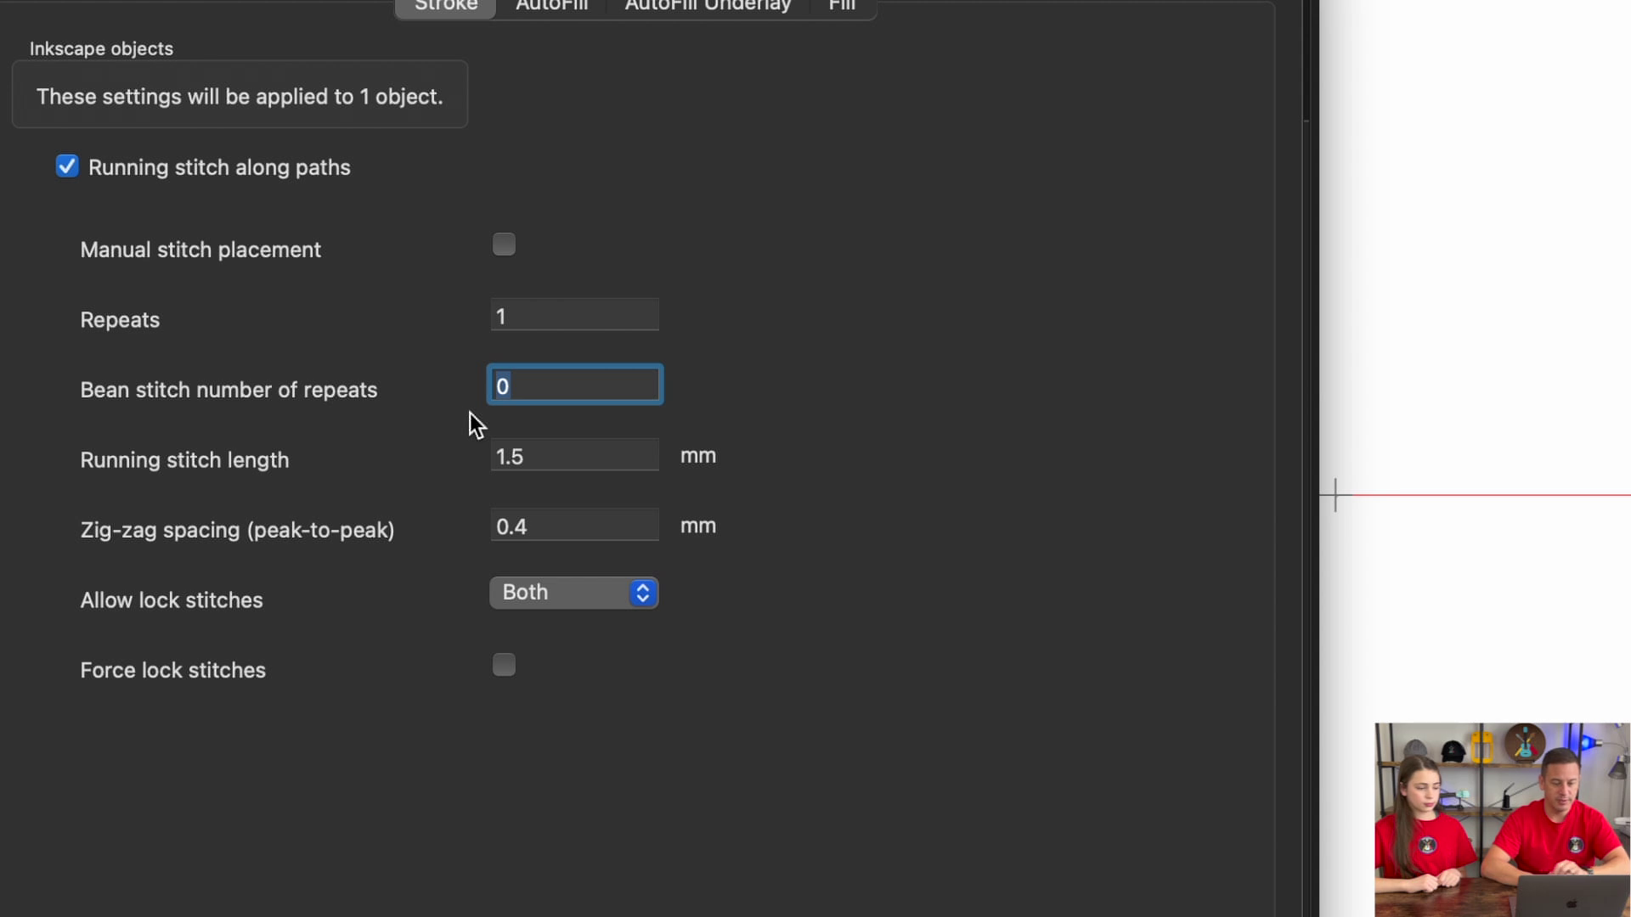
Set the bean stitch number of repeats to 1 and apply the embroidery parameters
text(1)
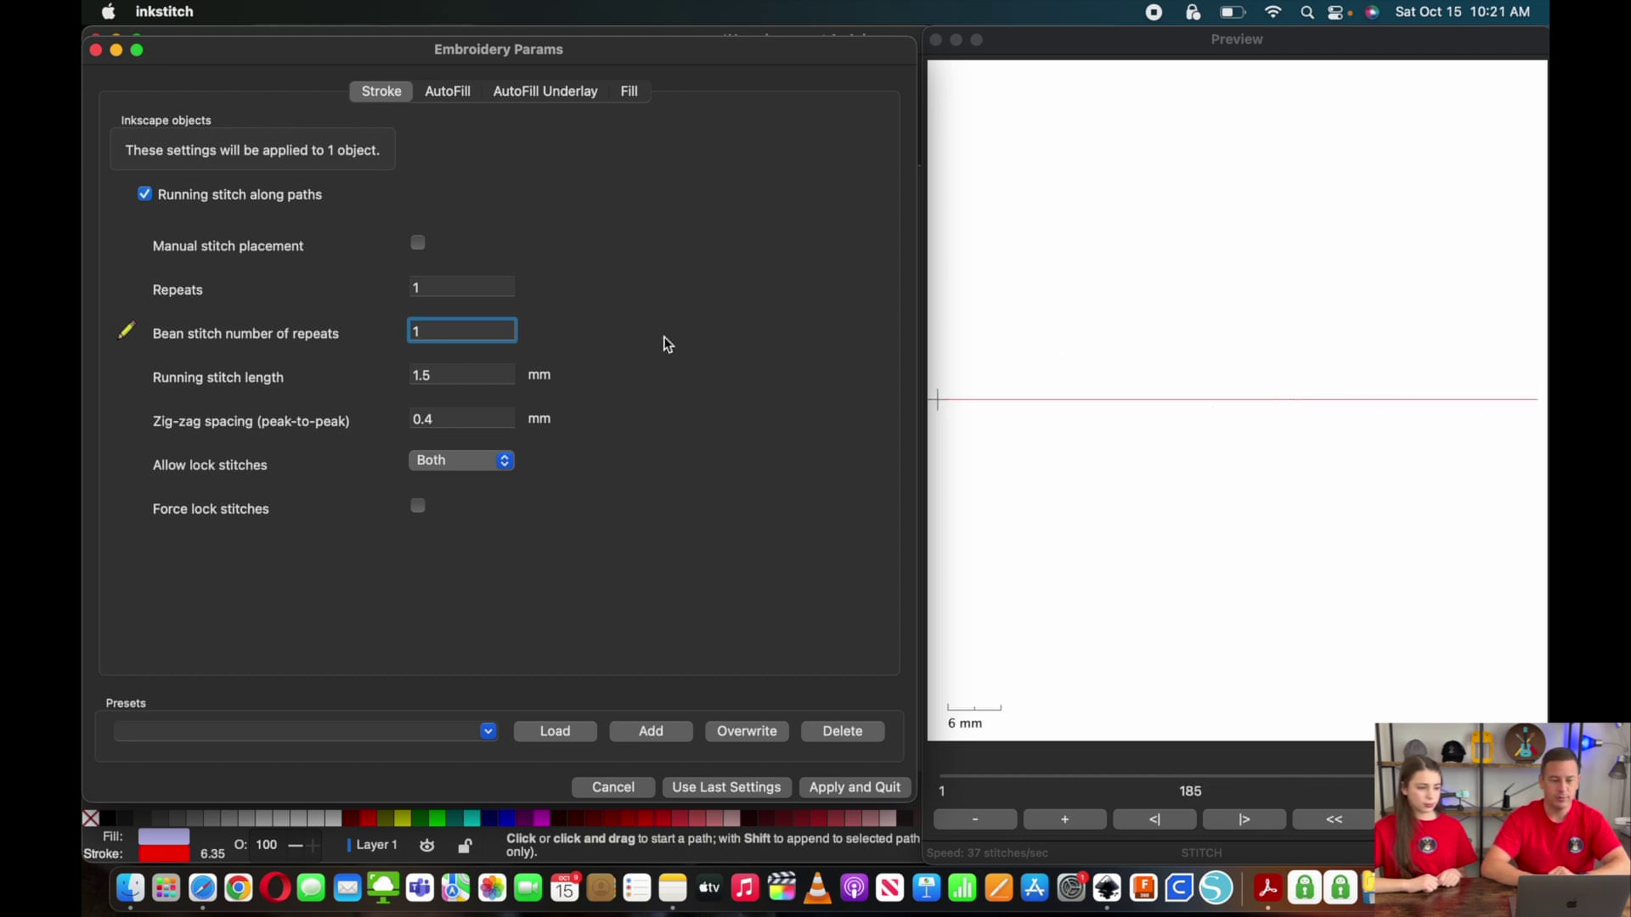
click(870, 794)
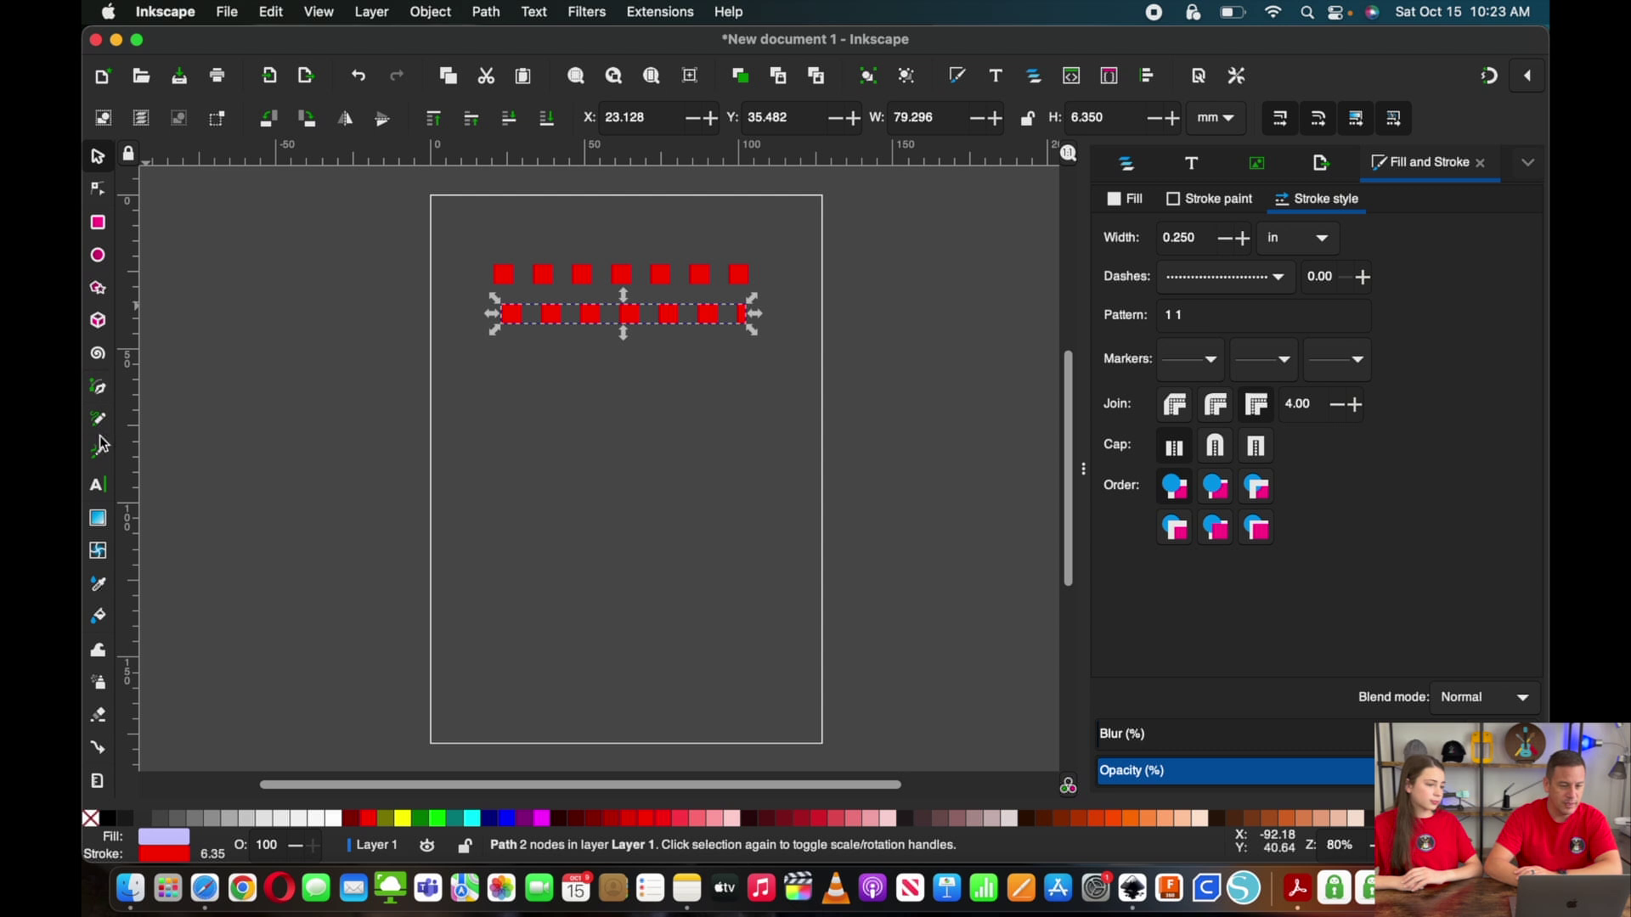
Draw an L-shaped path below the second dashed line, with a downward end segment about 10 mm long, and remove its fill
click(97, 391)
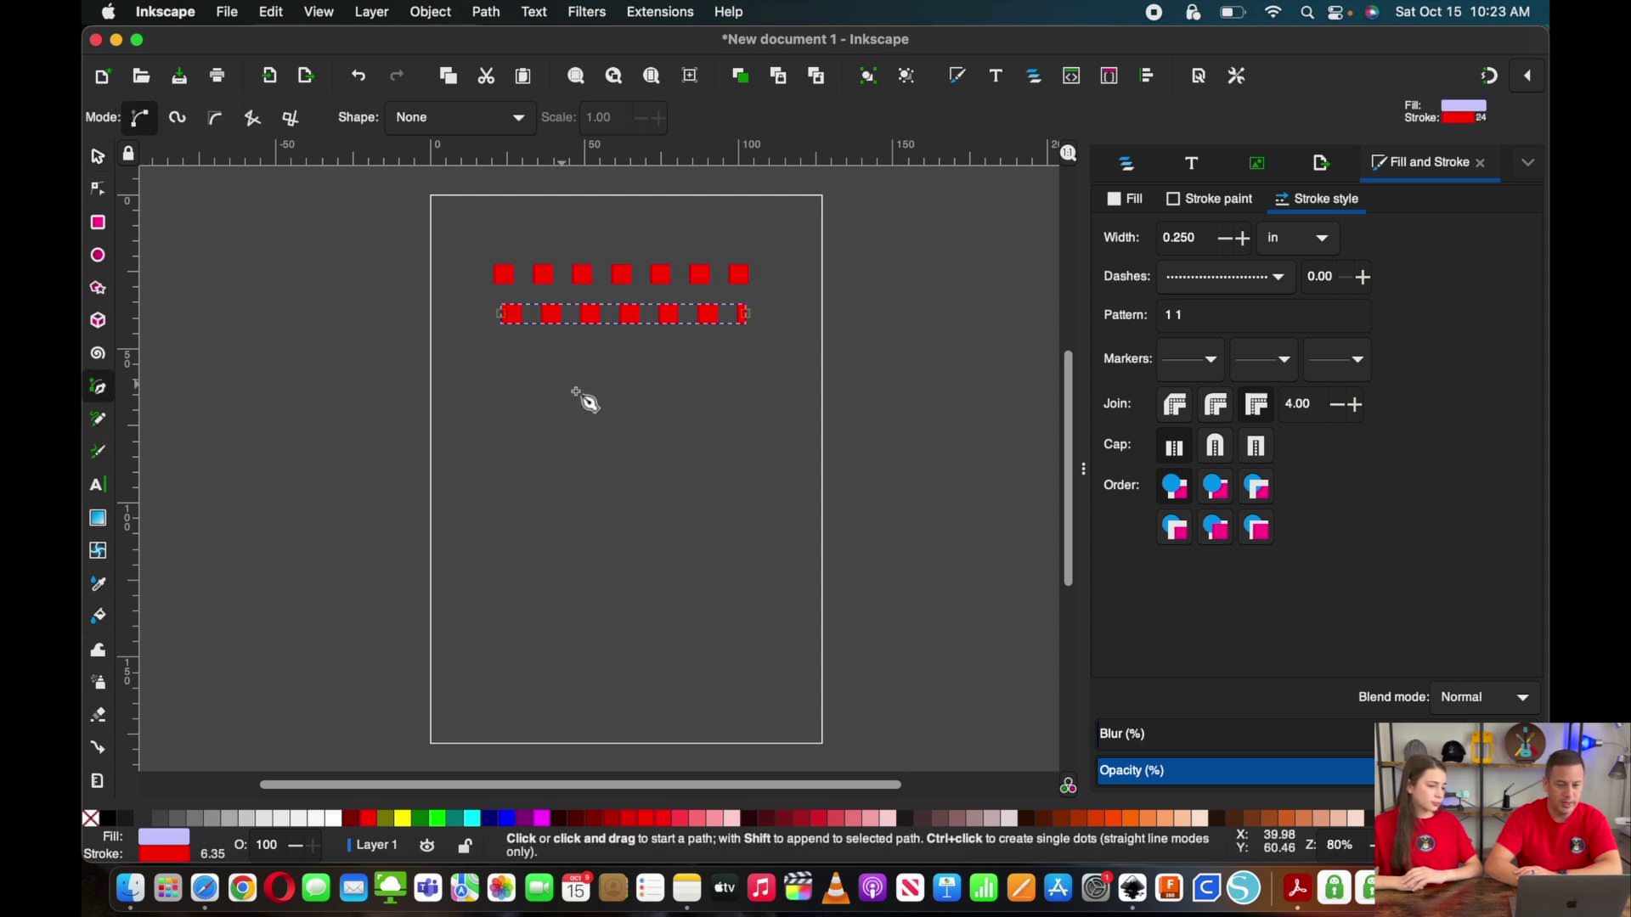
click(496, 355)
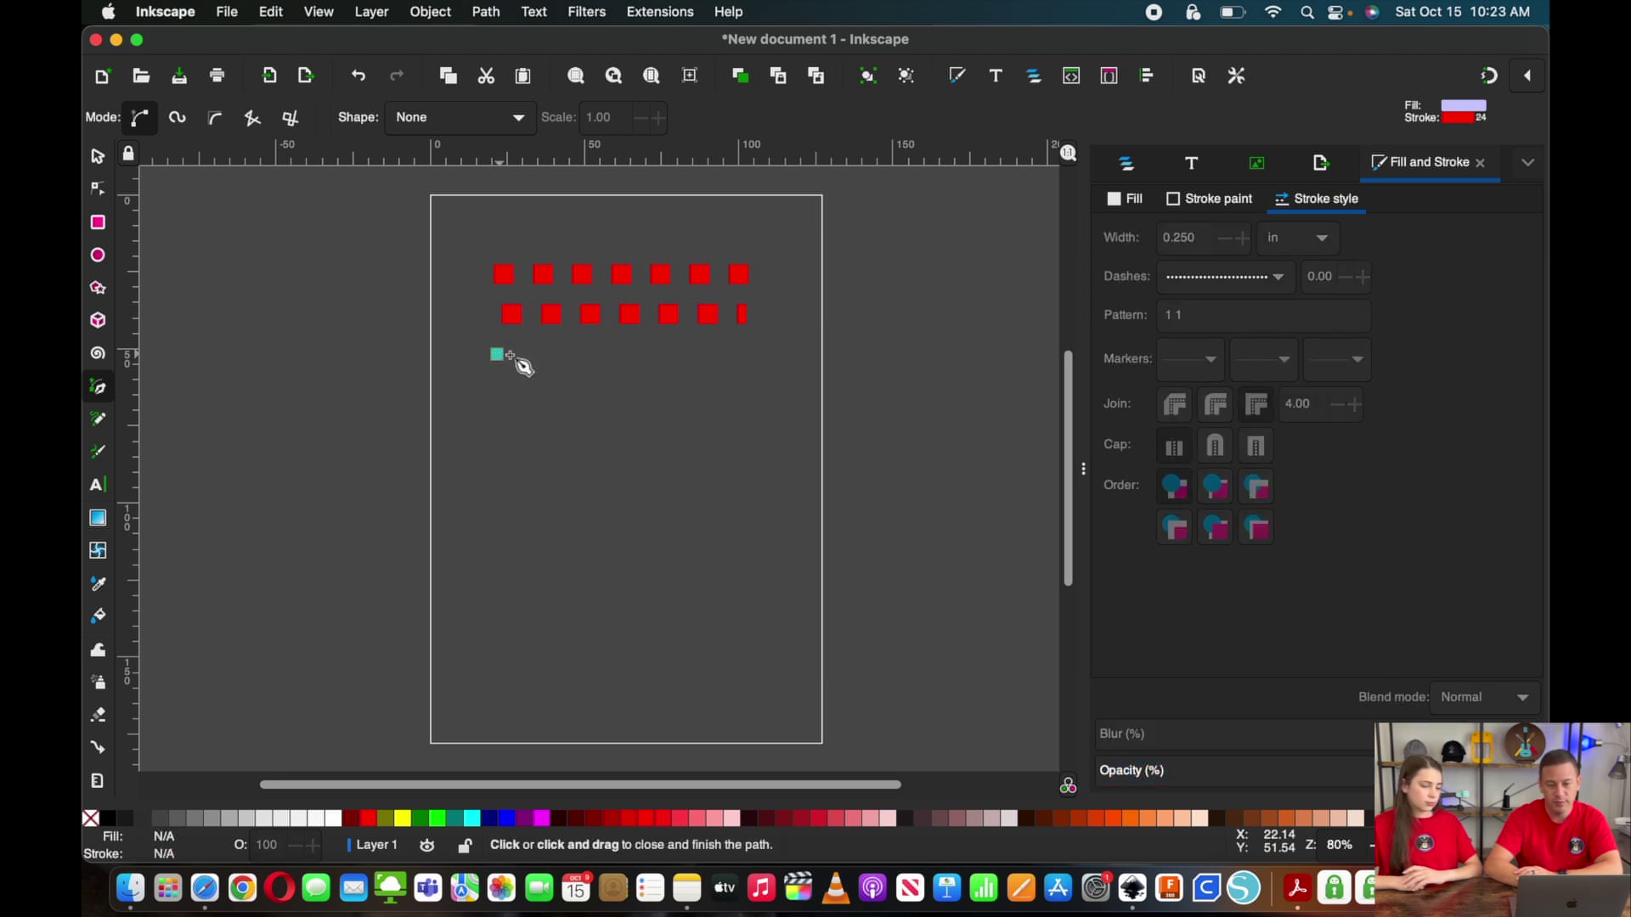
click(628, 356)
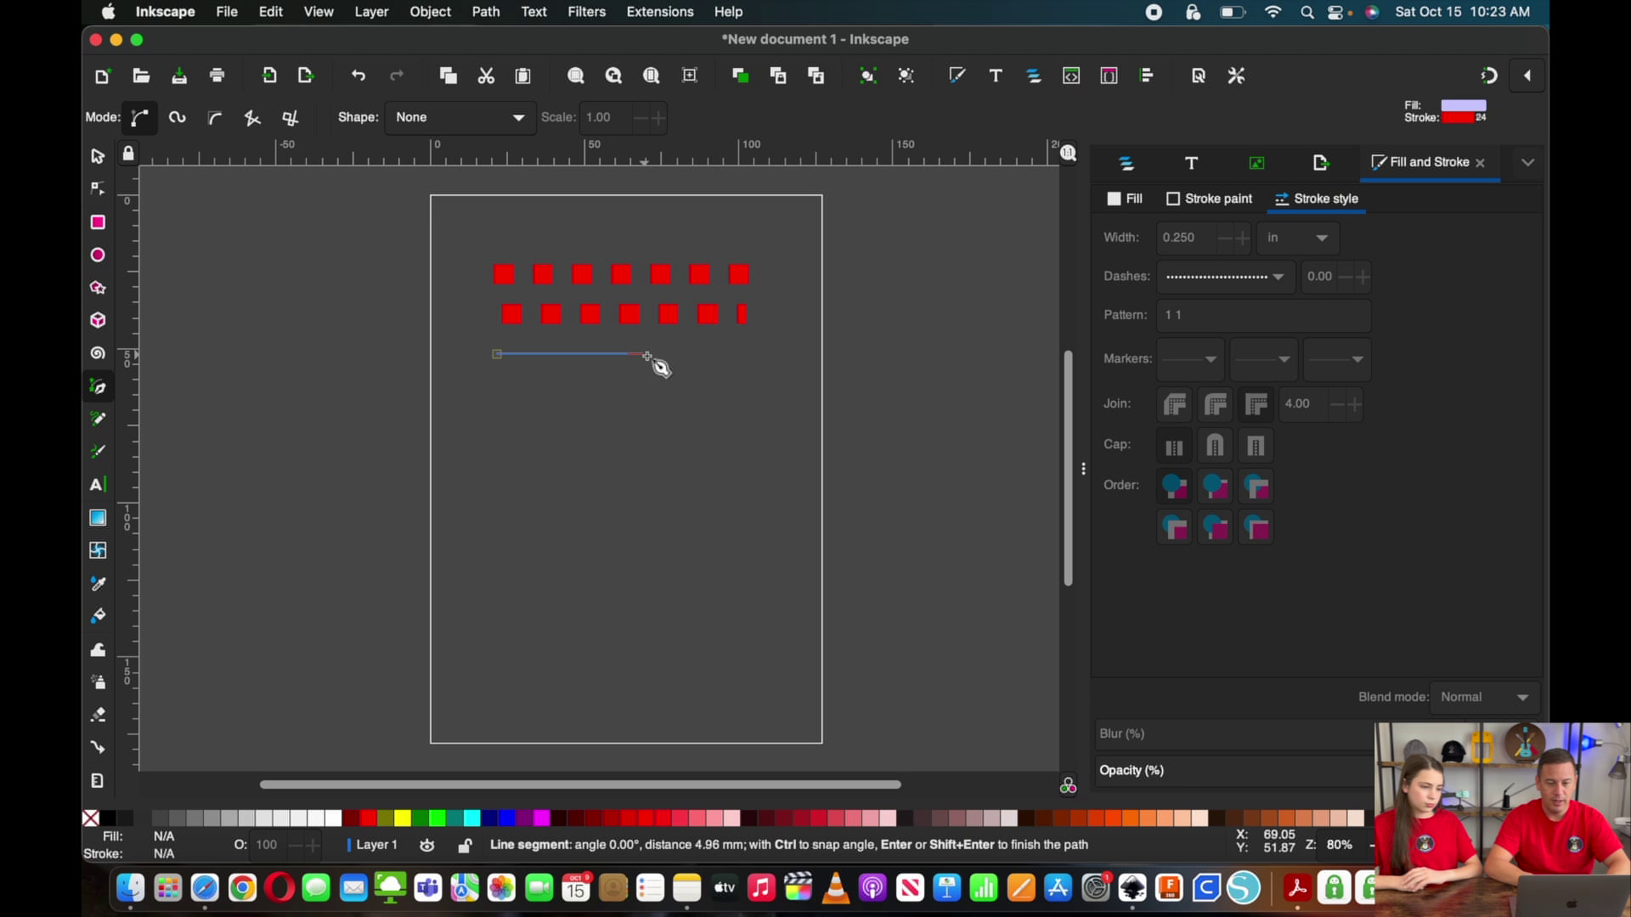
click(750, 355)
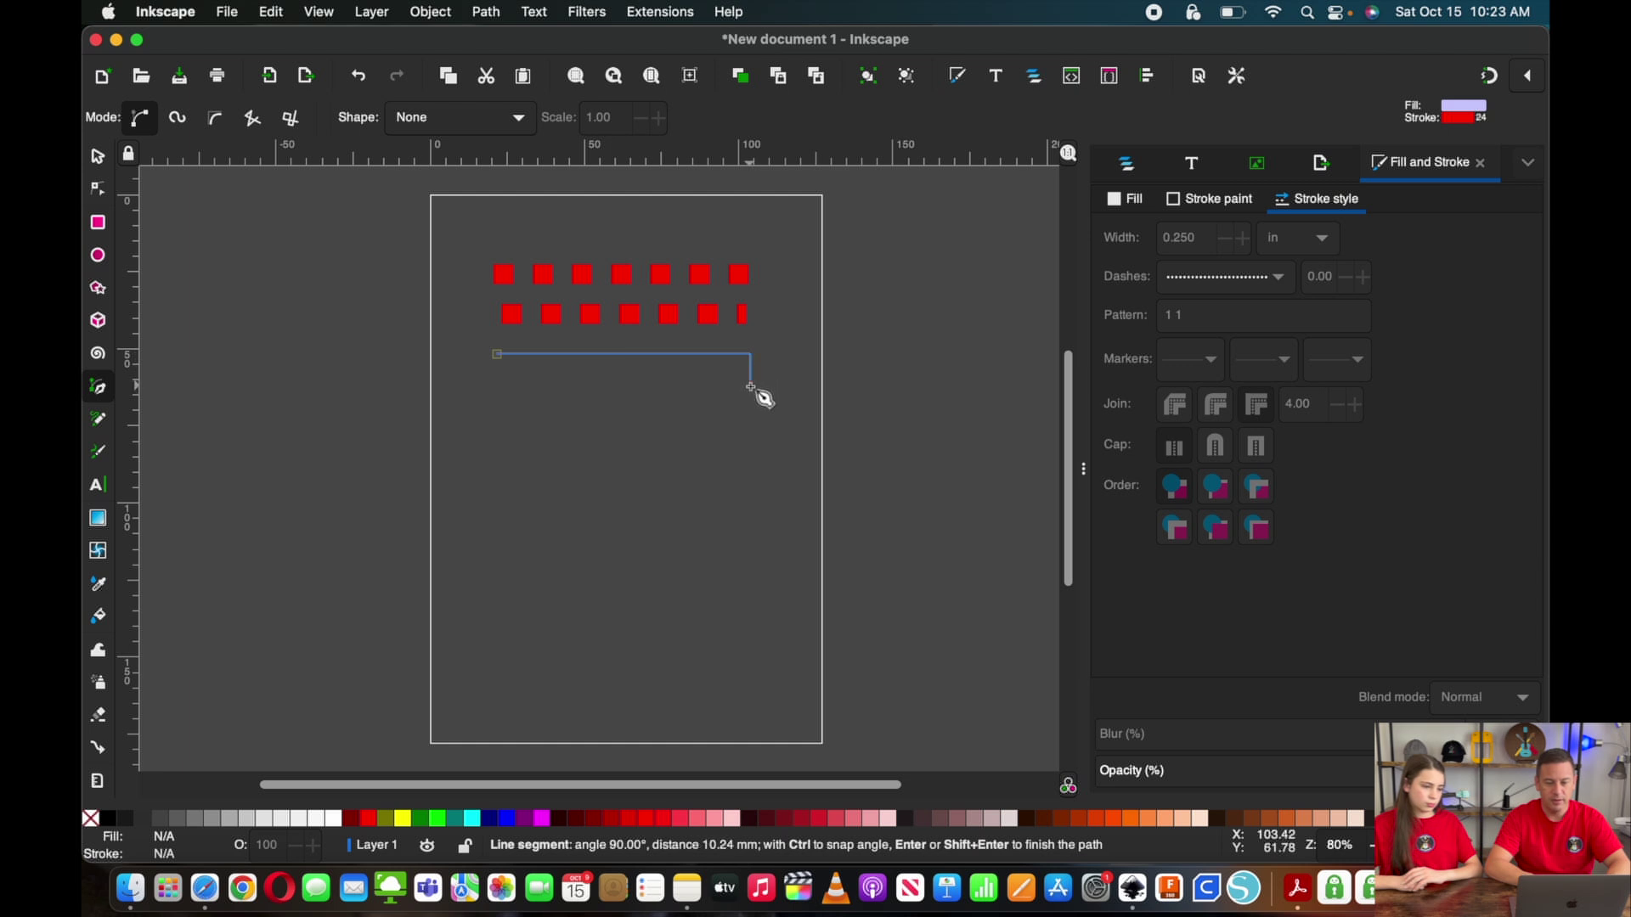
click(750, 387)
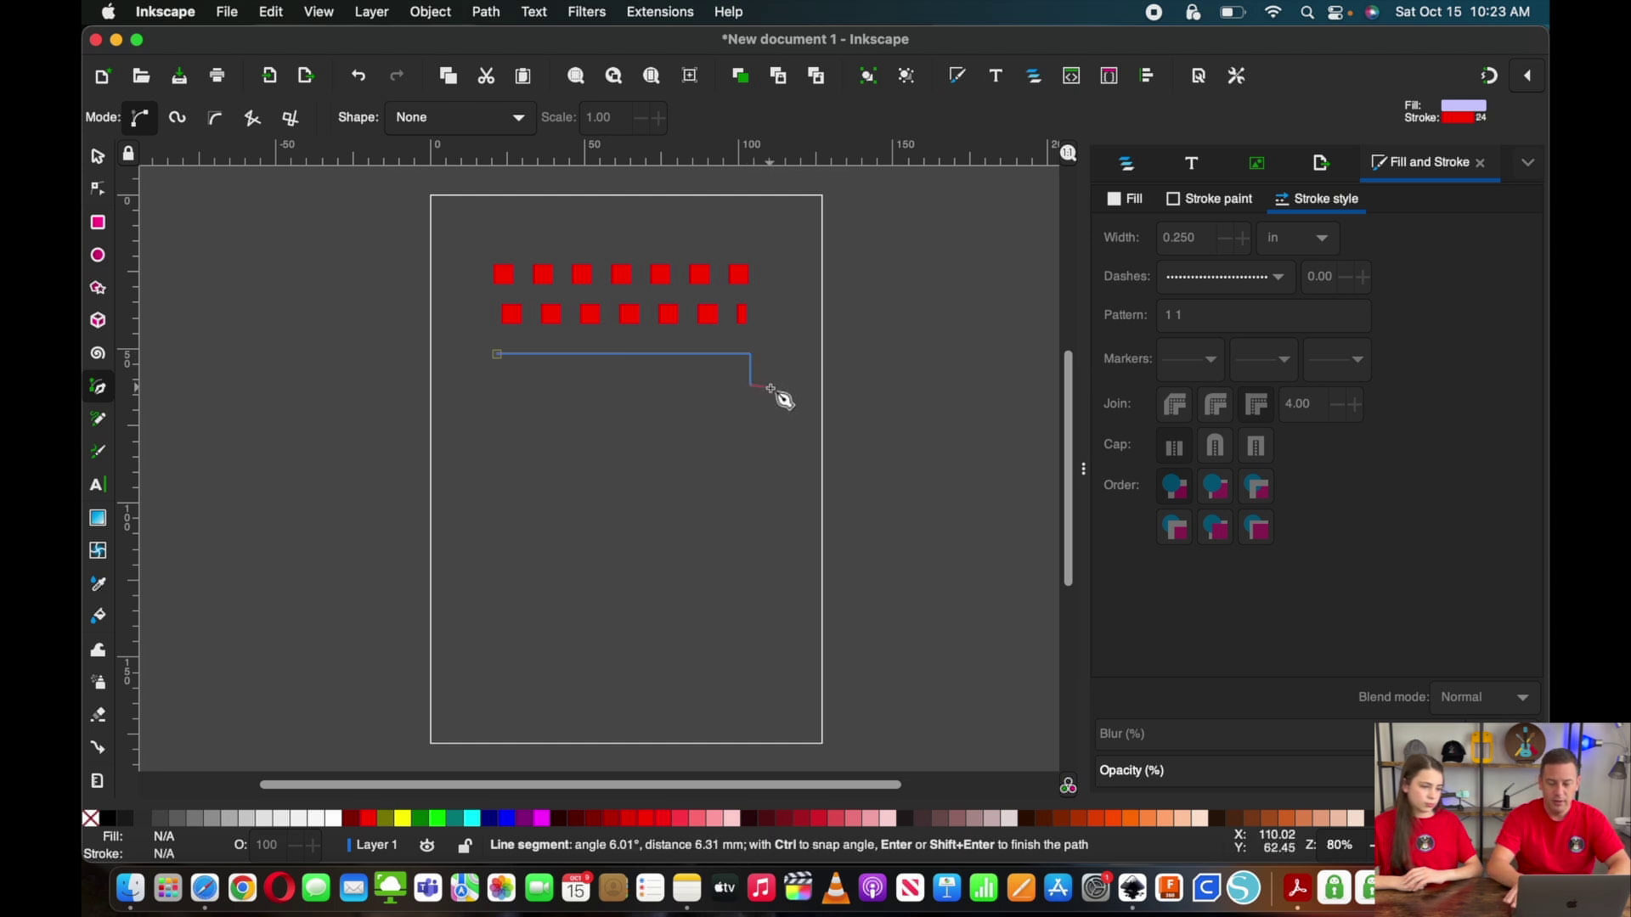
key(Return)
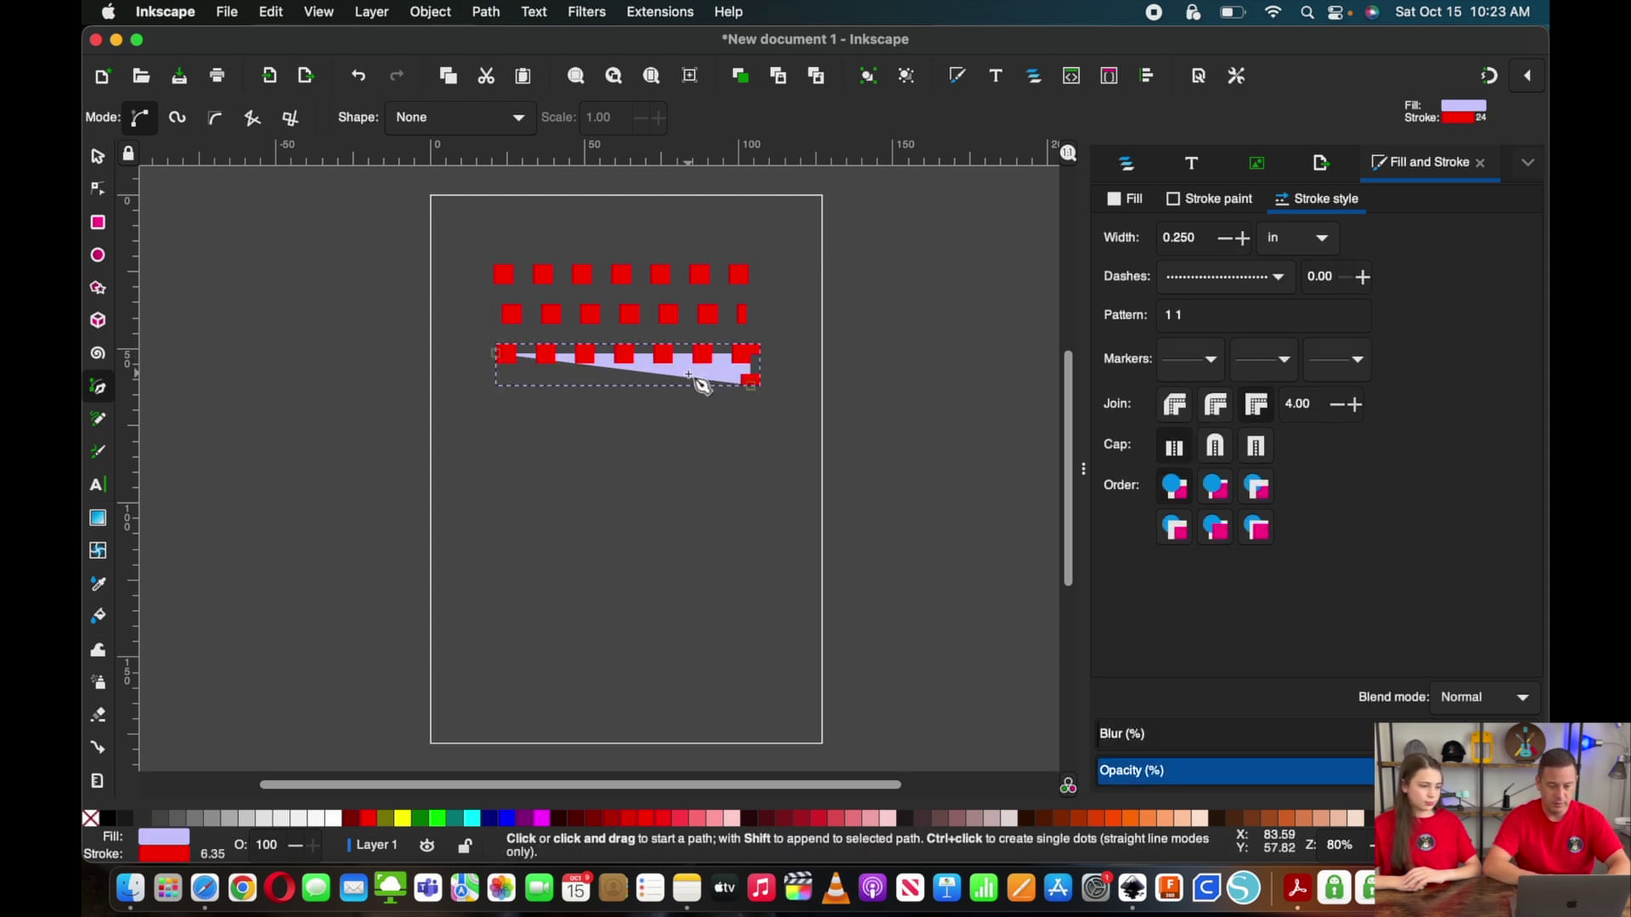
click(91, 819)
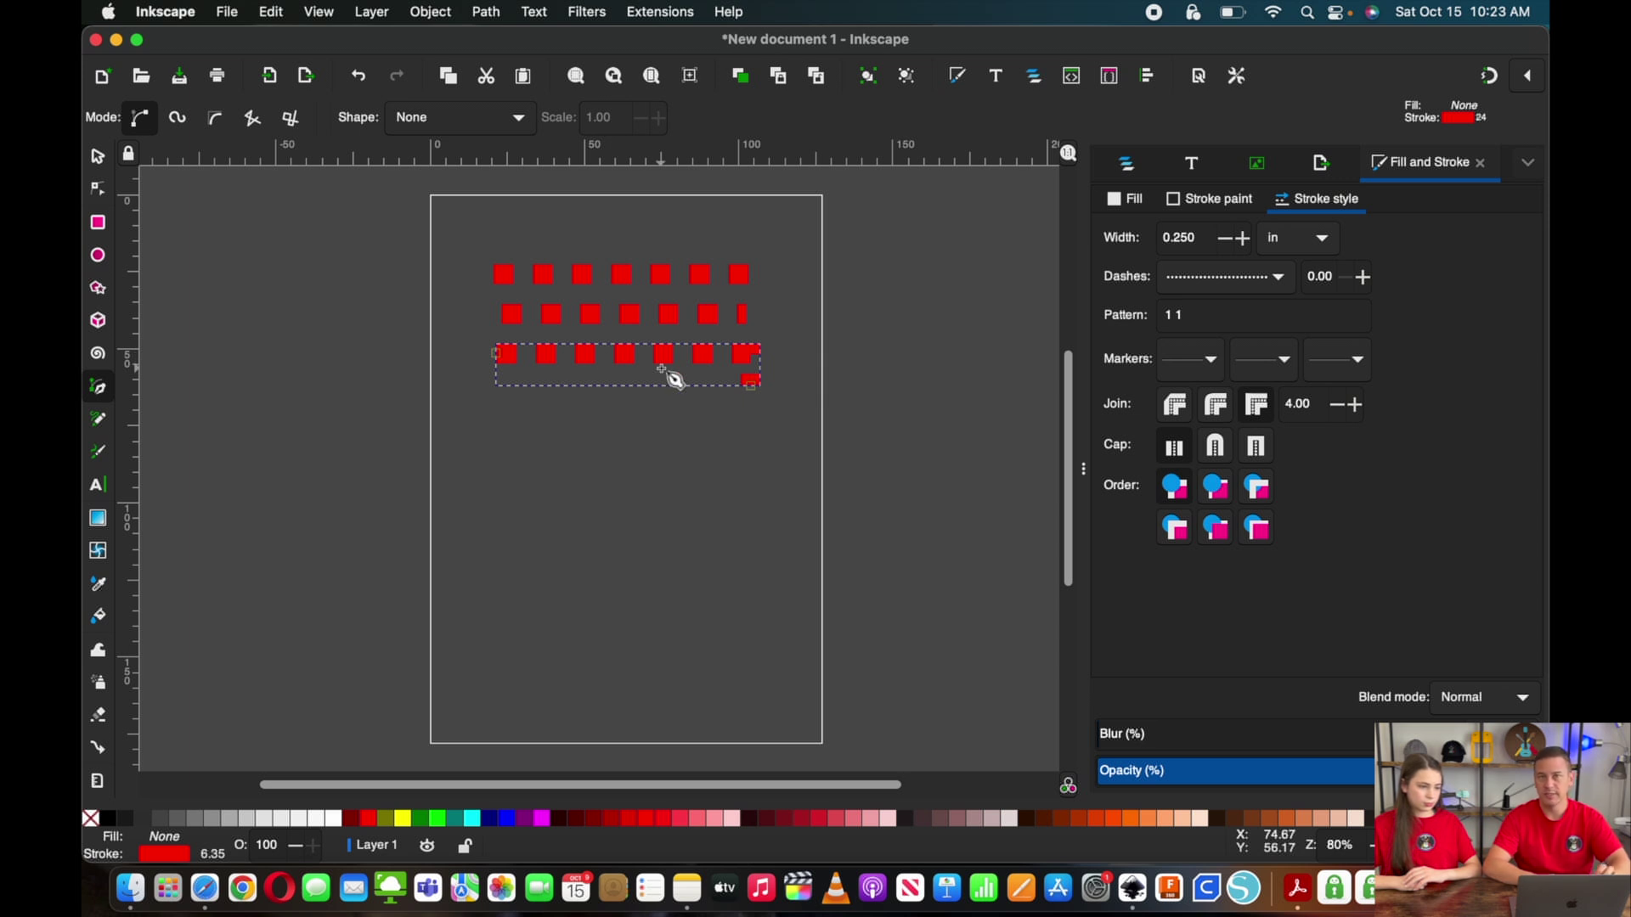
Show the nodes of the dashed L-shaped path and open its Ink/Stitch Params
click(98, 192)
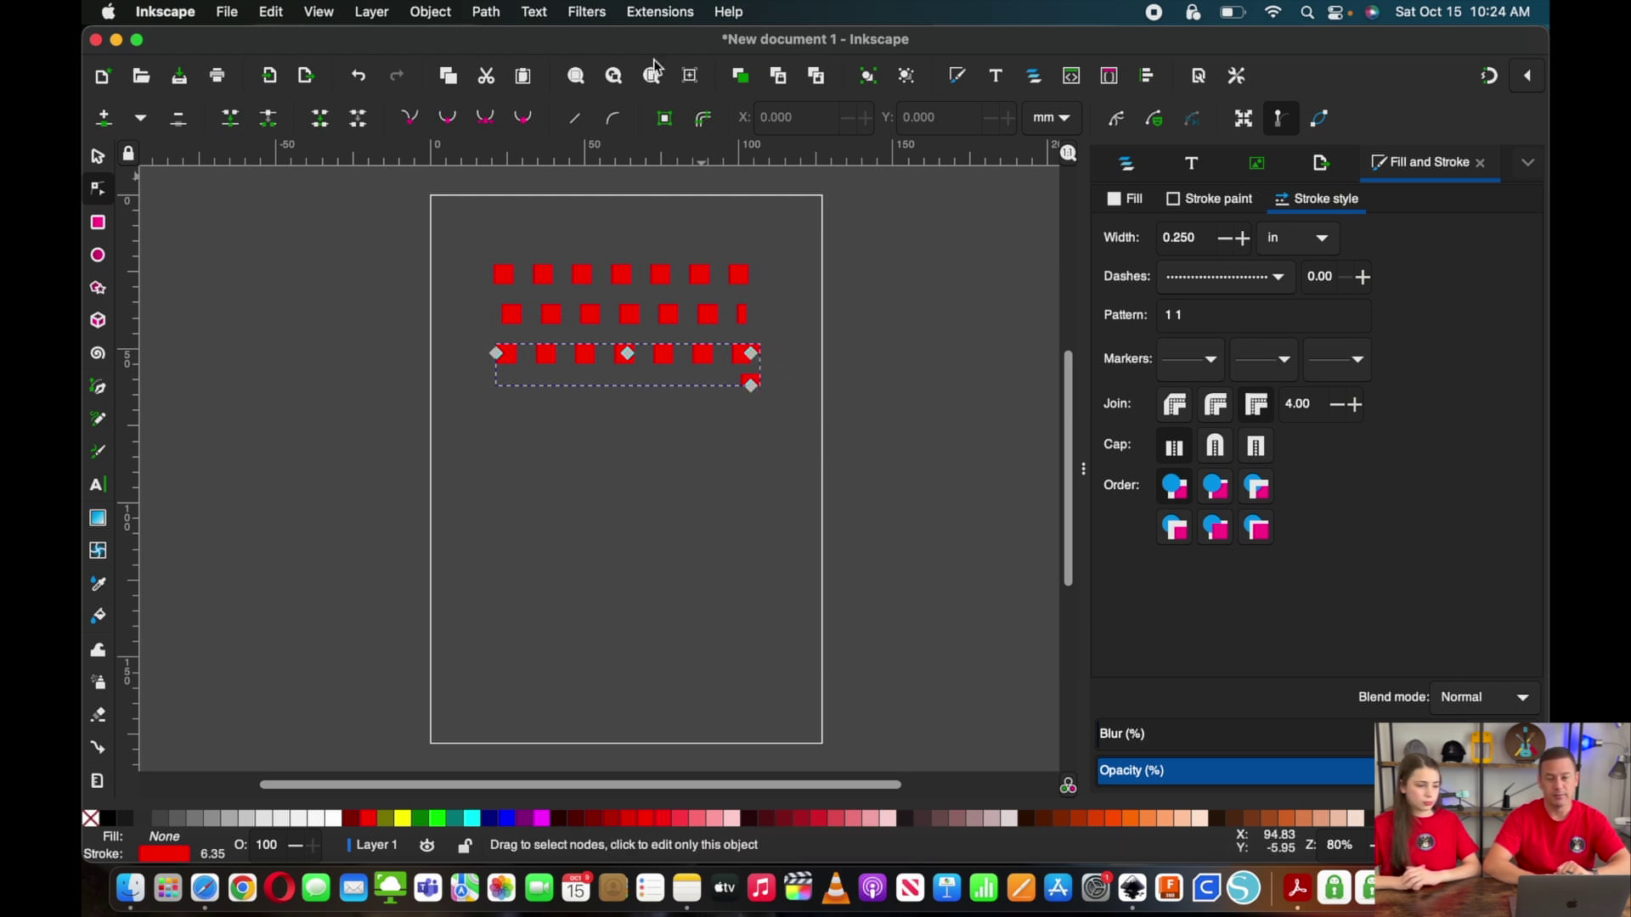
click(658, 11)
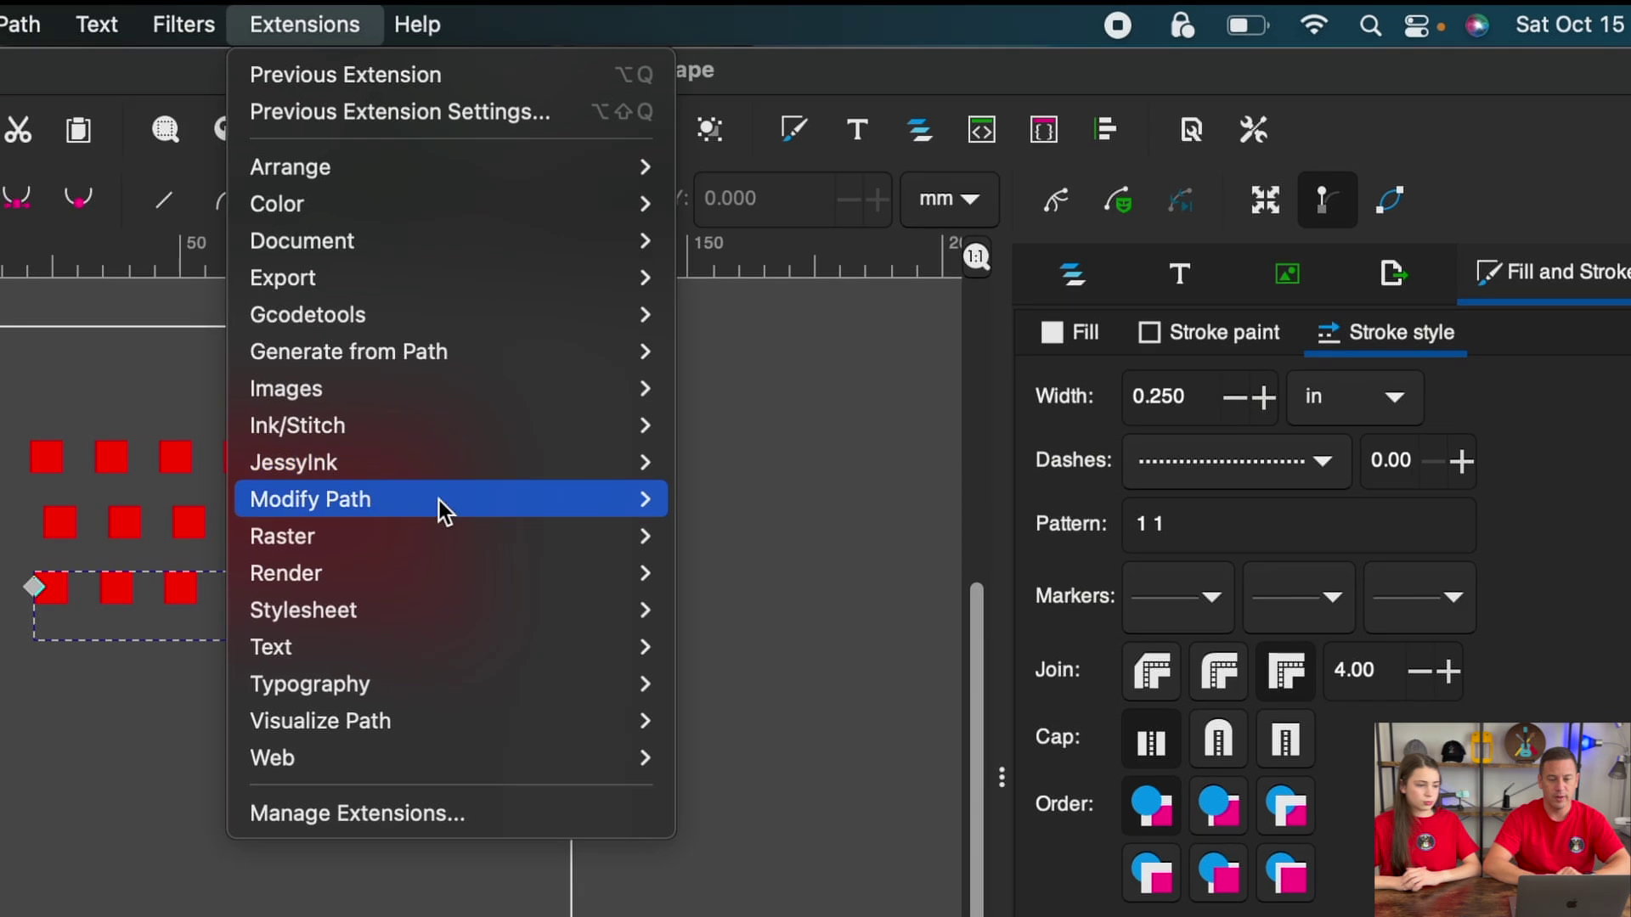
mouse_move(440, 436)
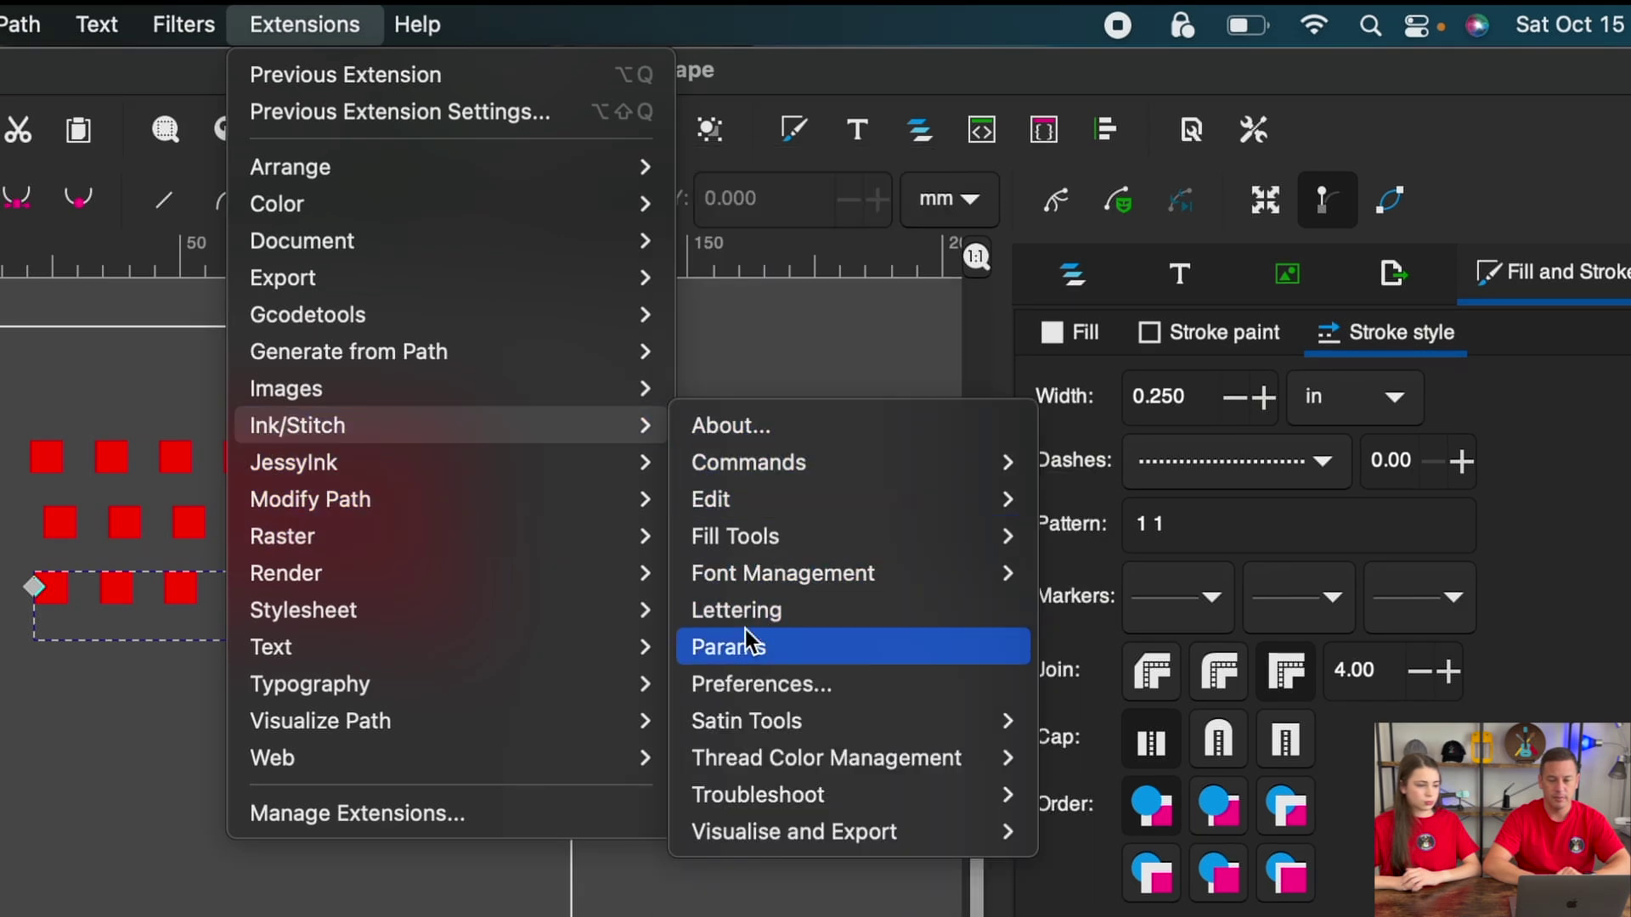
click(727, 653)
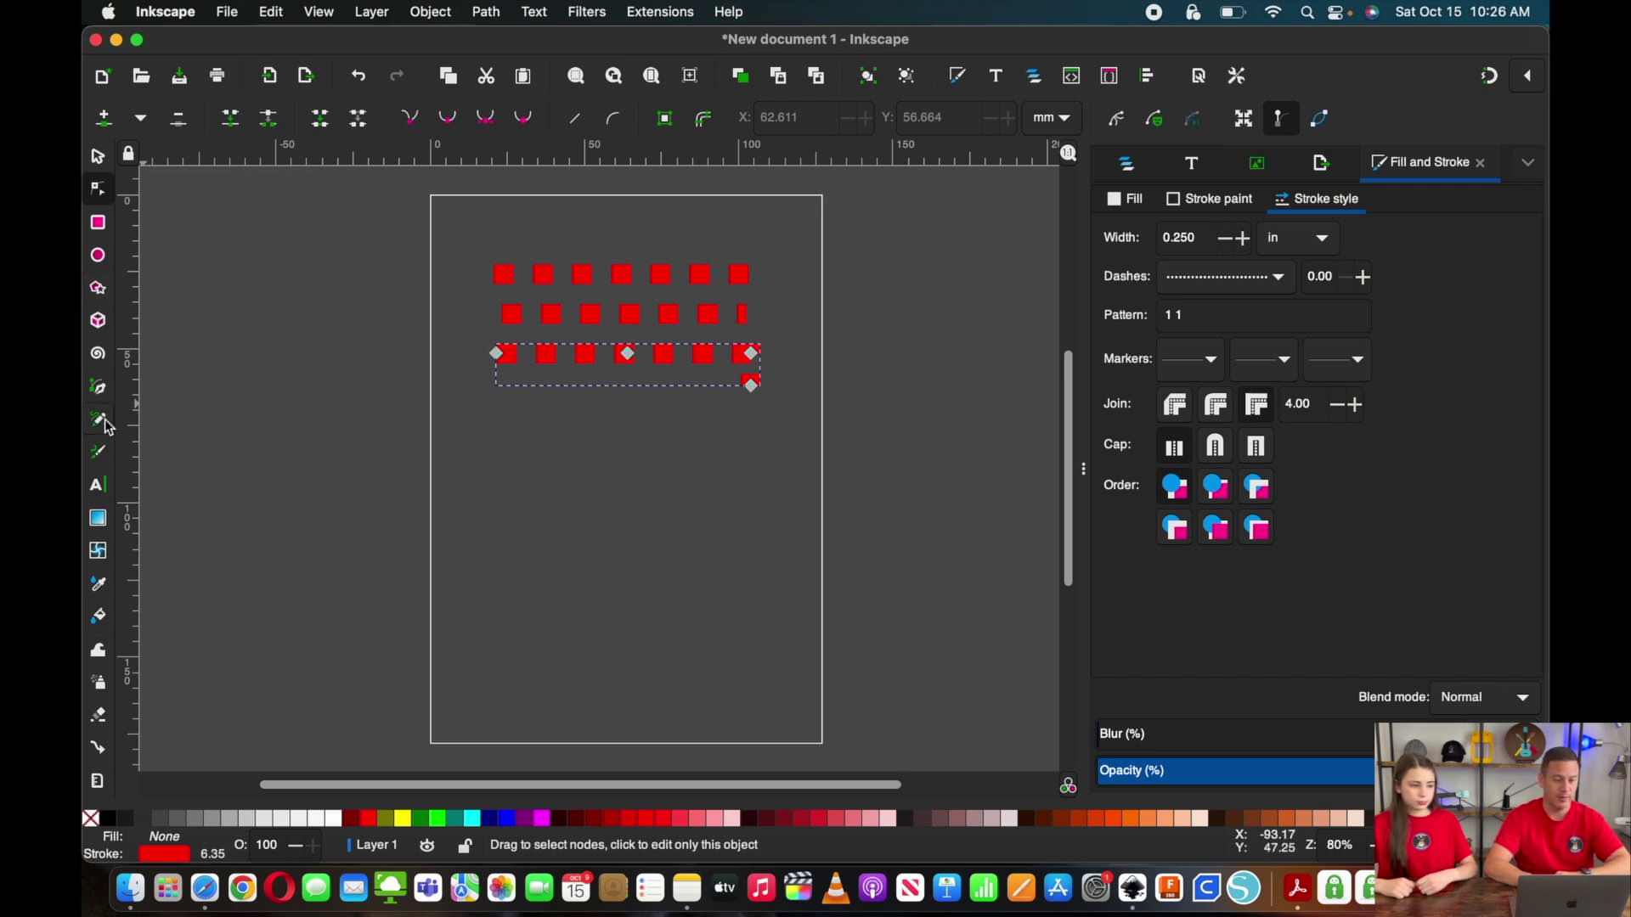
Draw a straight horizontal line below the dashed L-shaped path and change its dash style to solid
click(96, 388)
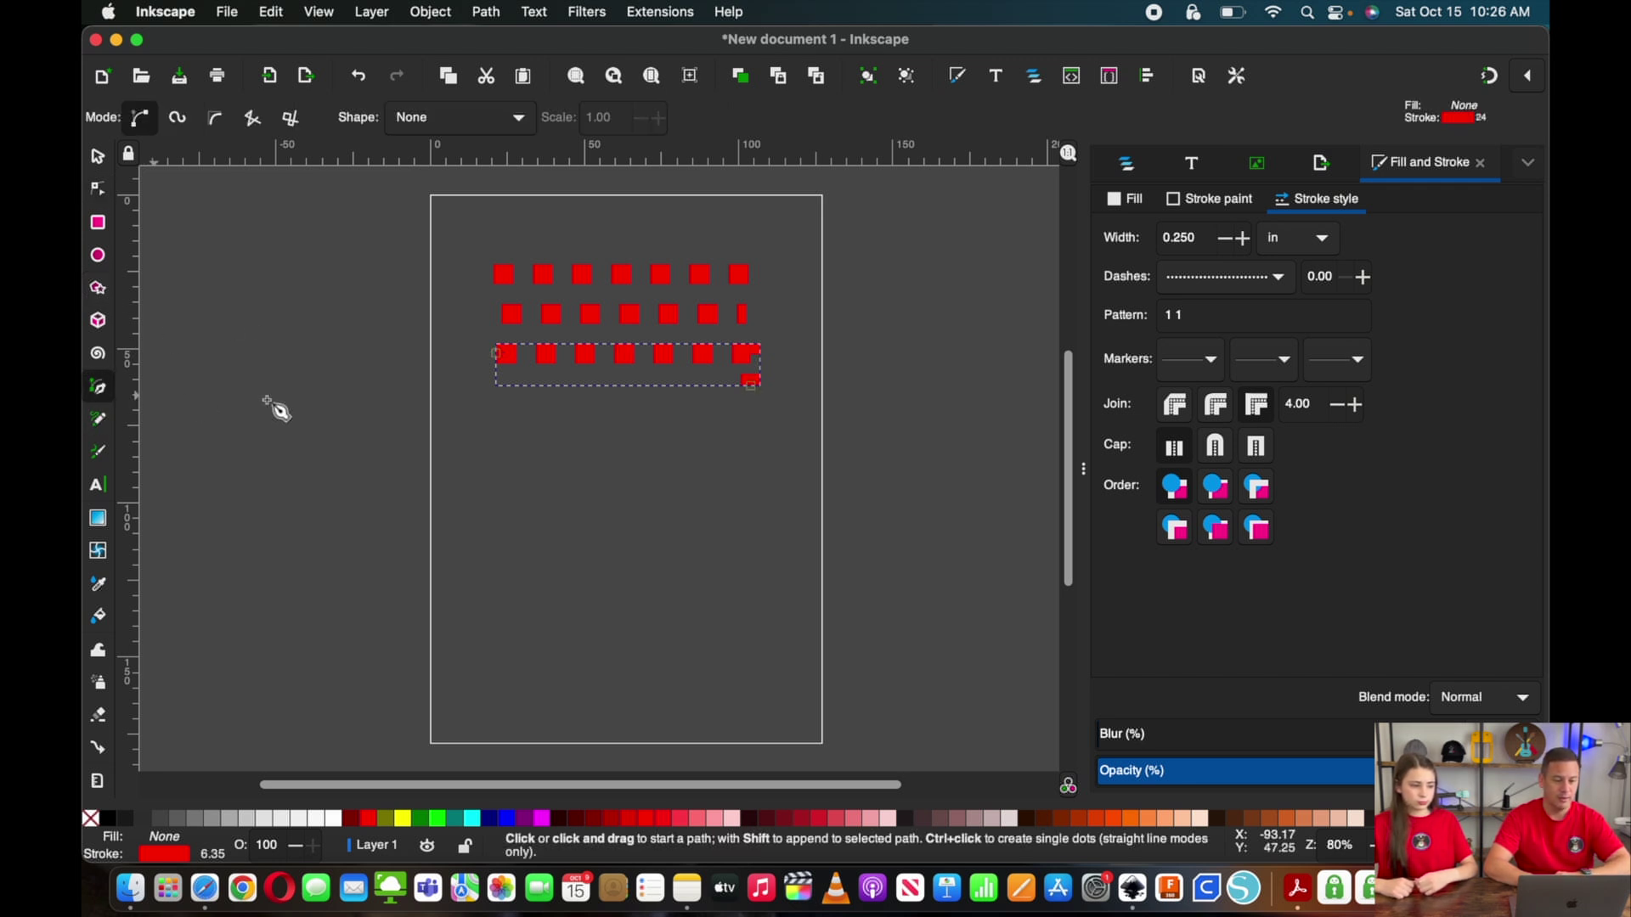
click(492, 420)
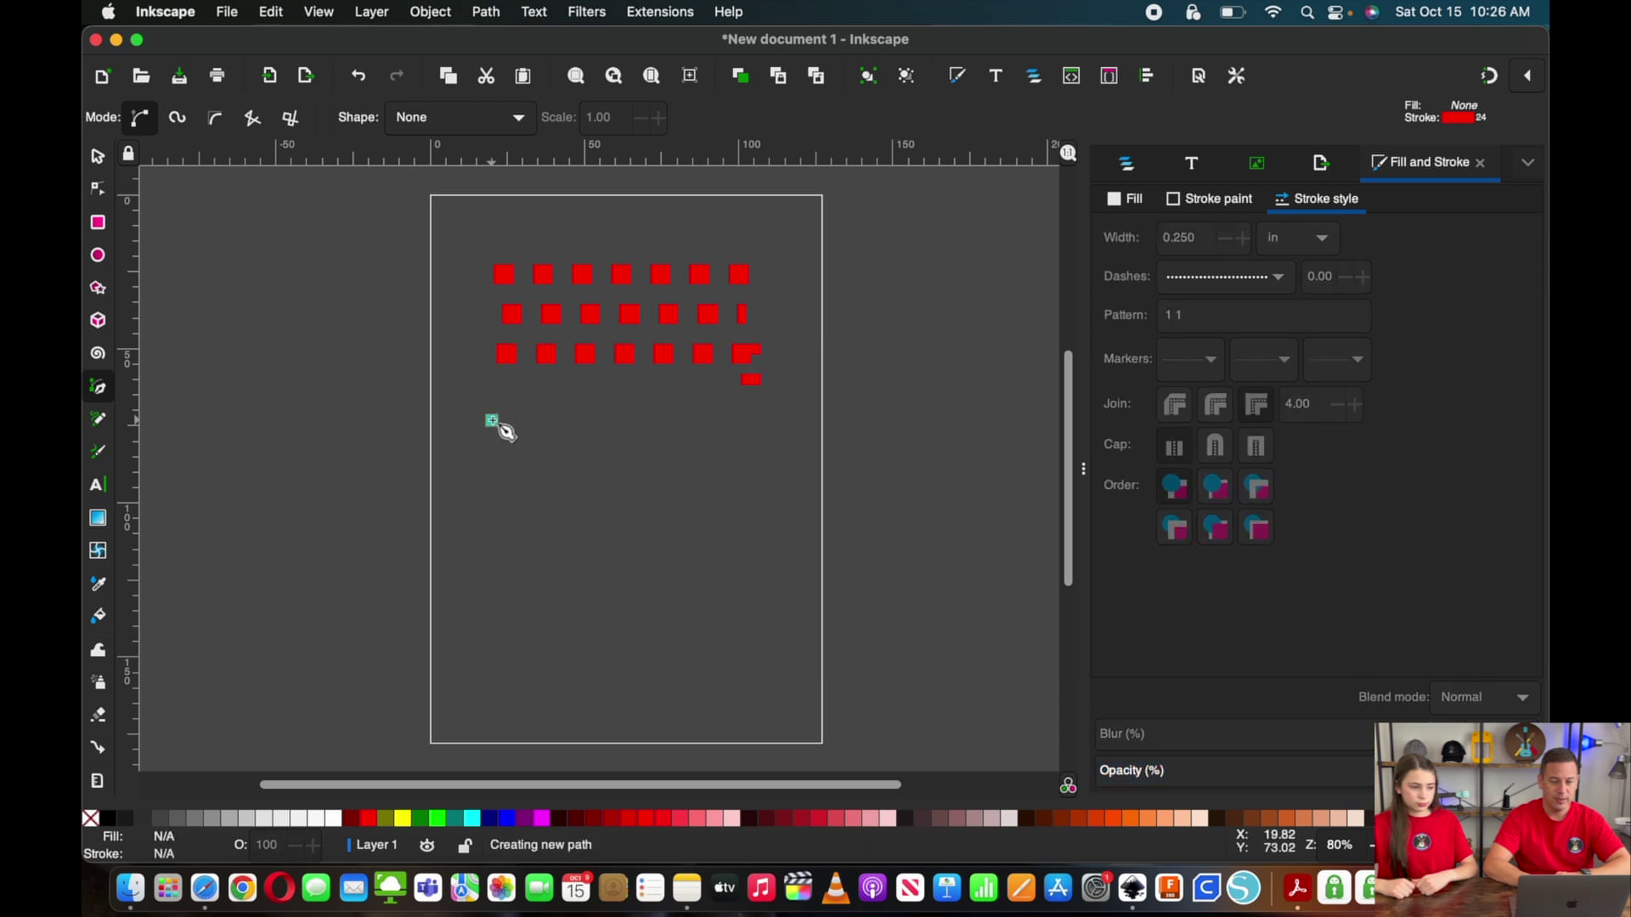
double_click(752, 421)
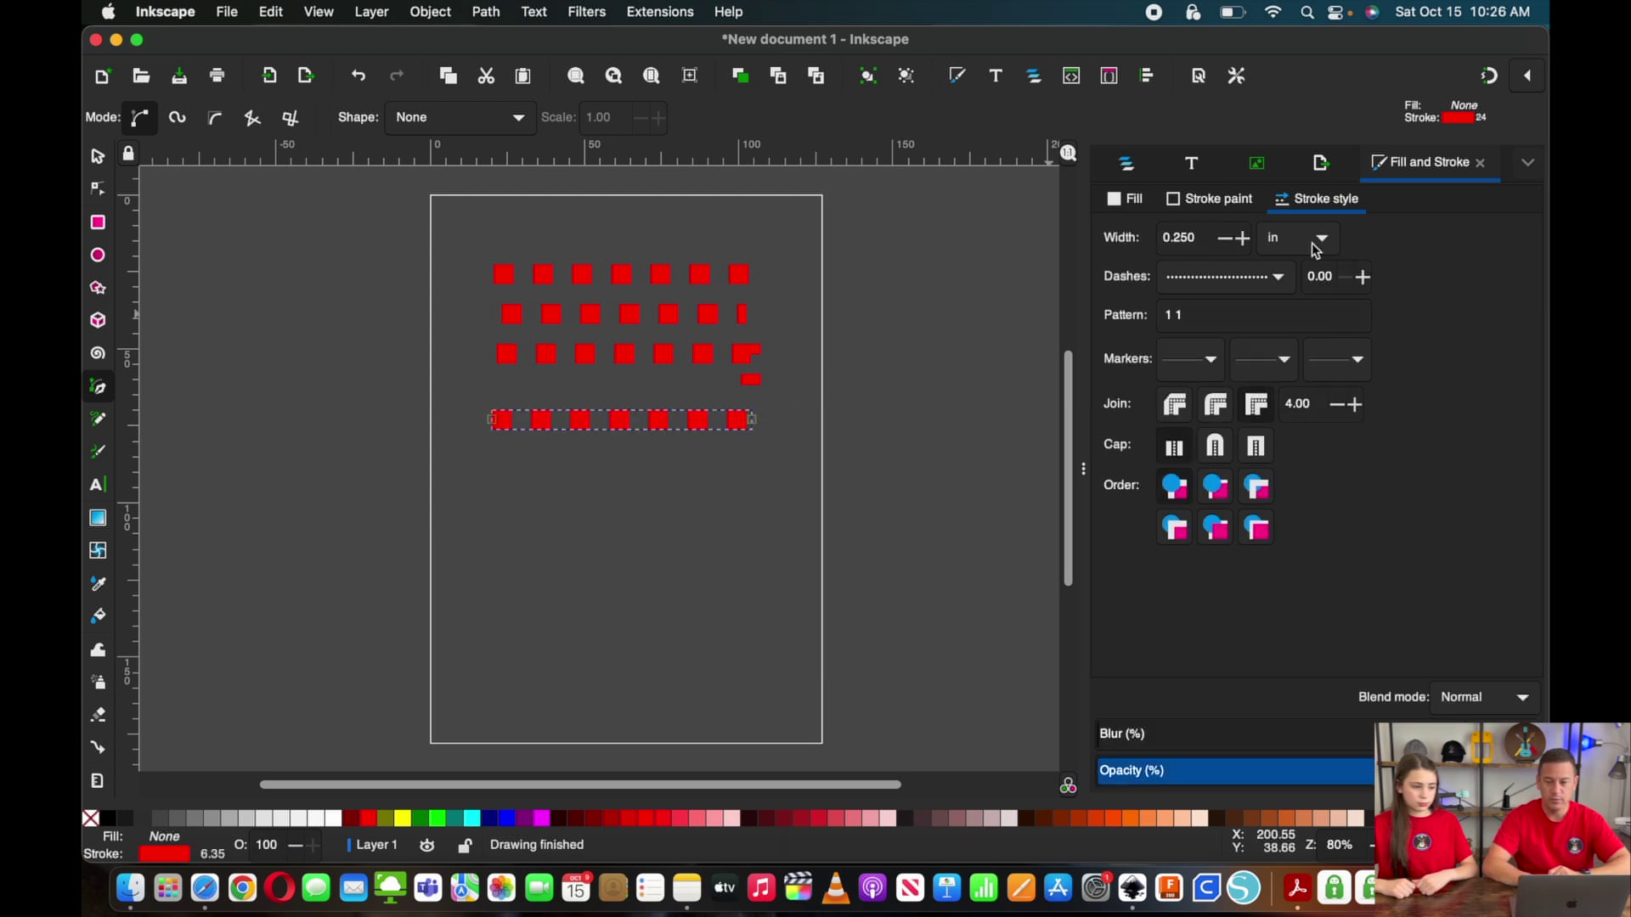
click(1278, 278)
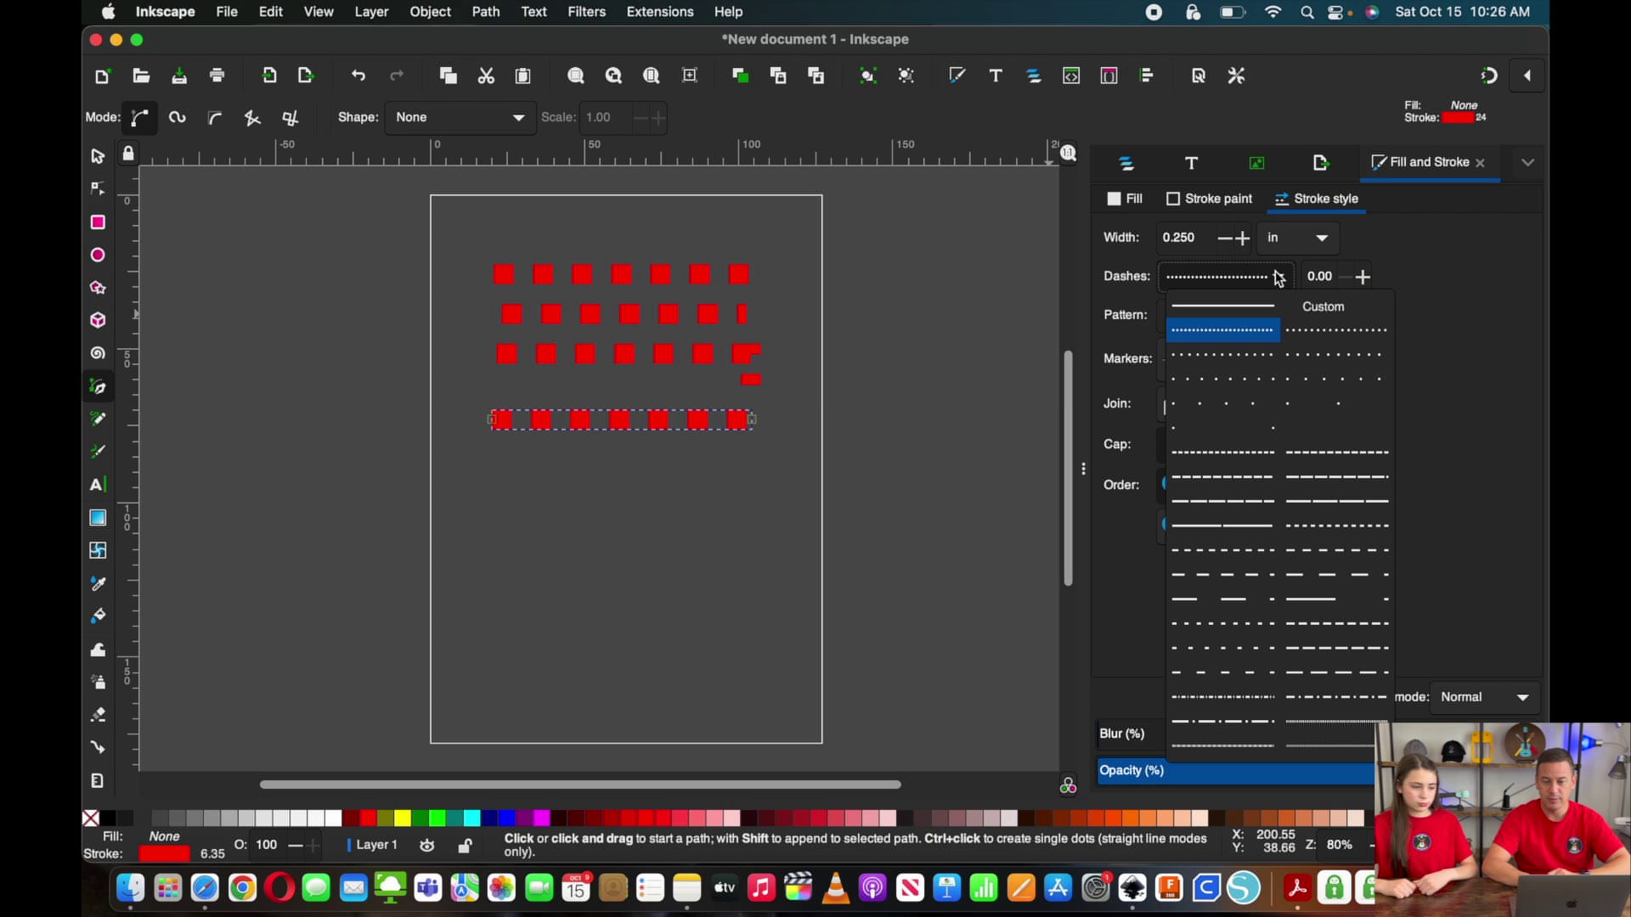
click(1207, 310)
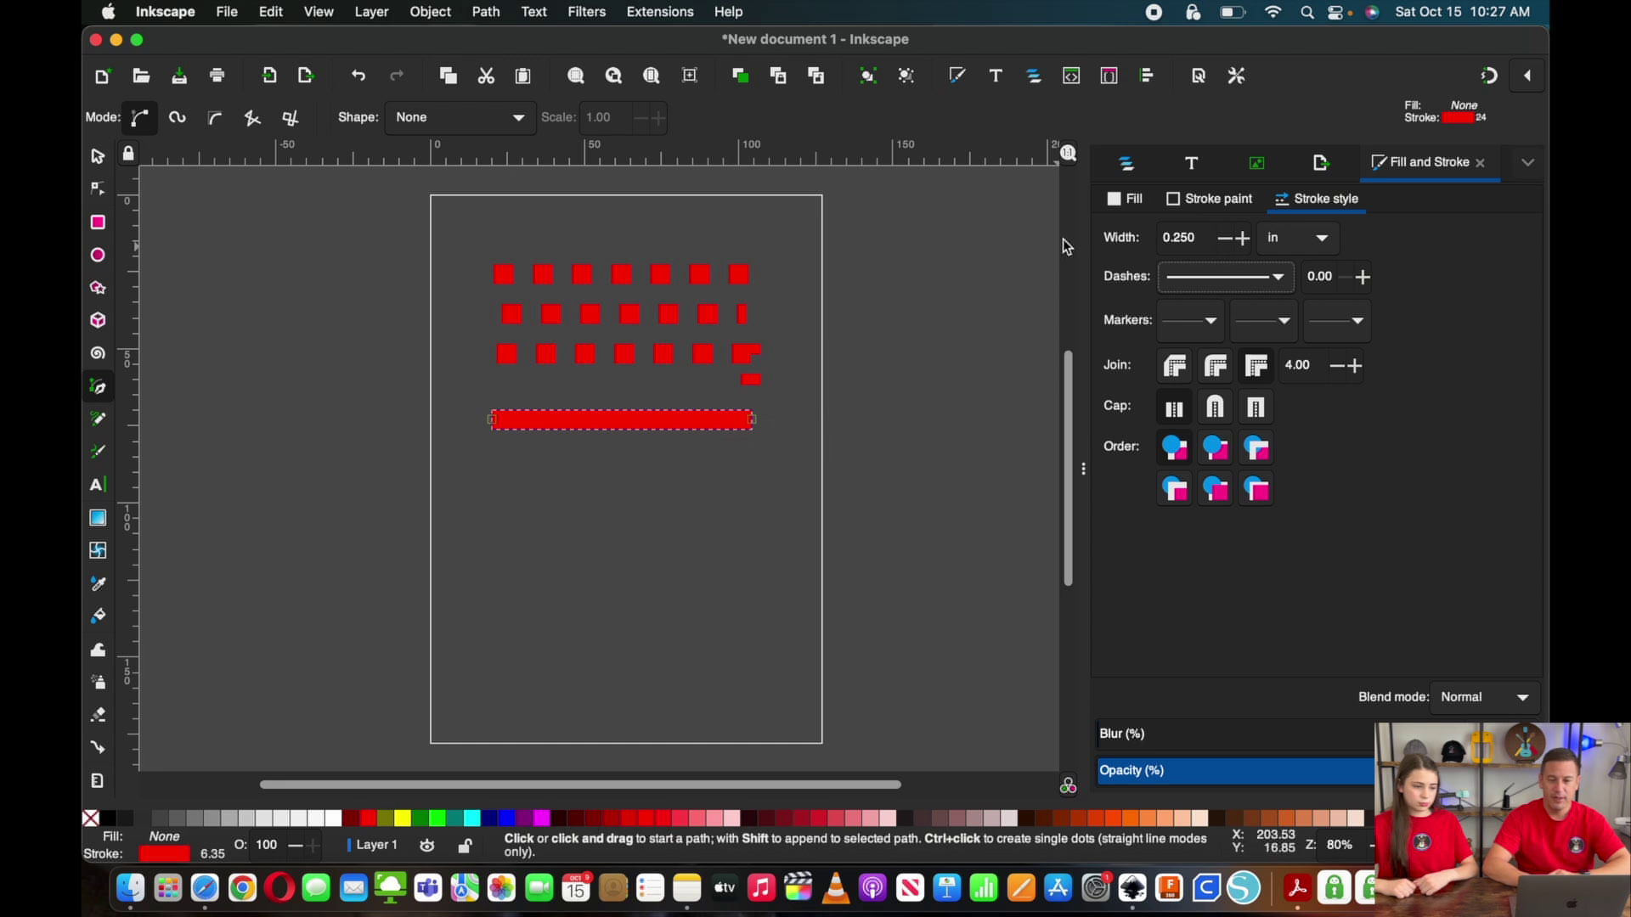
Open Ink/Stitch Params for the solid line and try zig-zag spacings of 1 mm, 2 mm and finally 5 mm
click(662, 11)
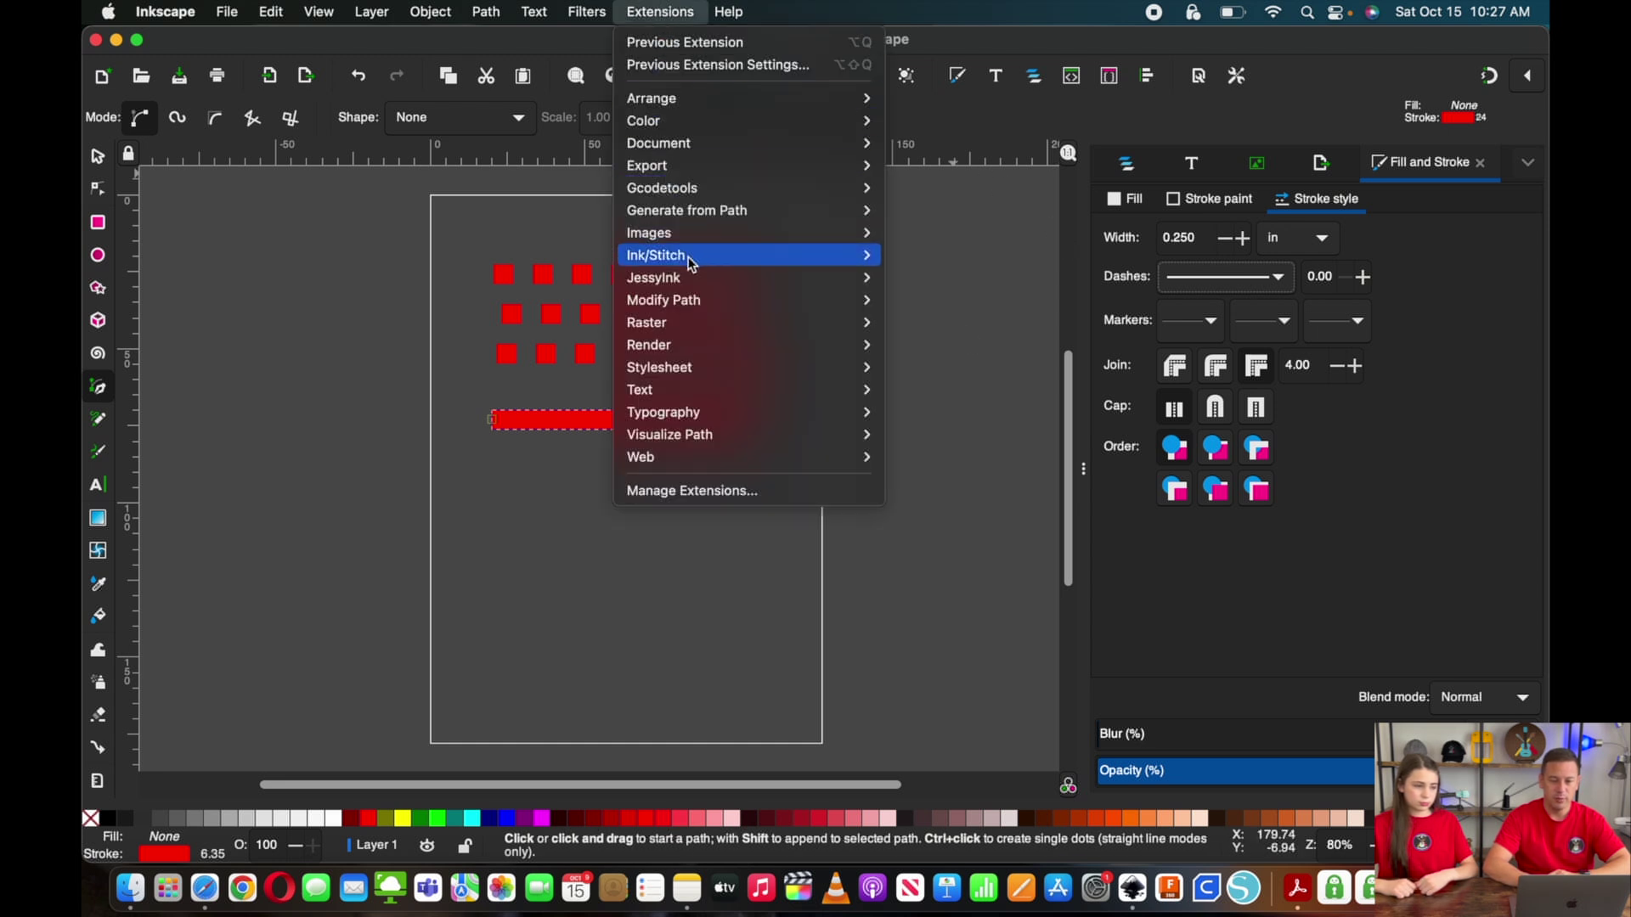
mouse_move(704, 256)
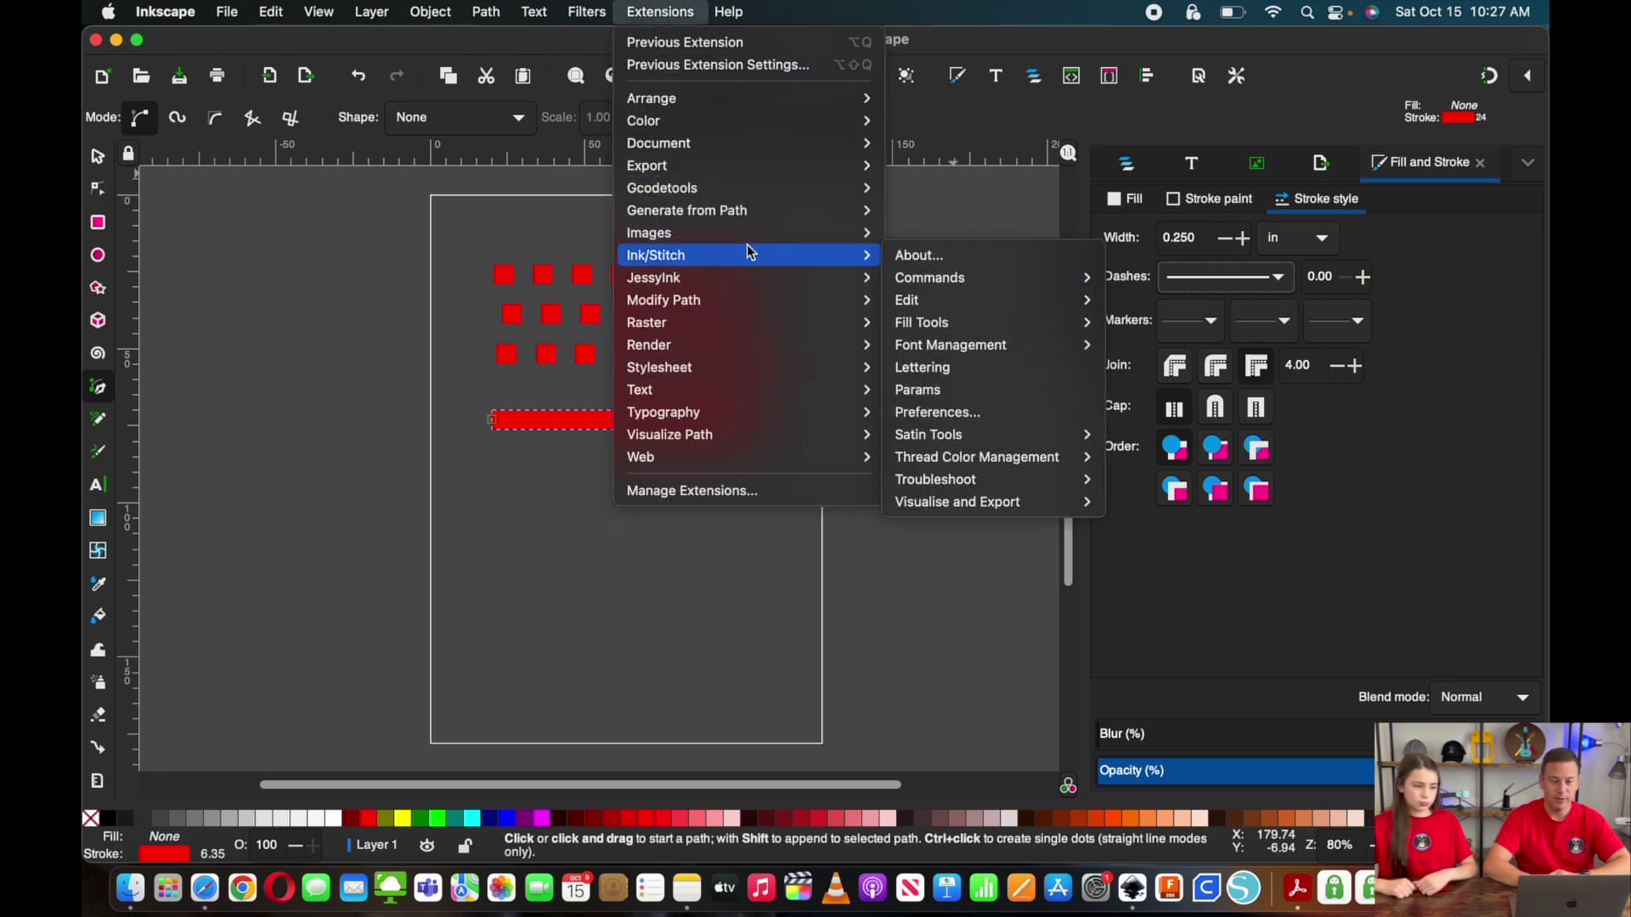
click(916, 389)
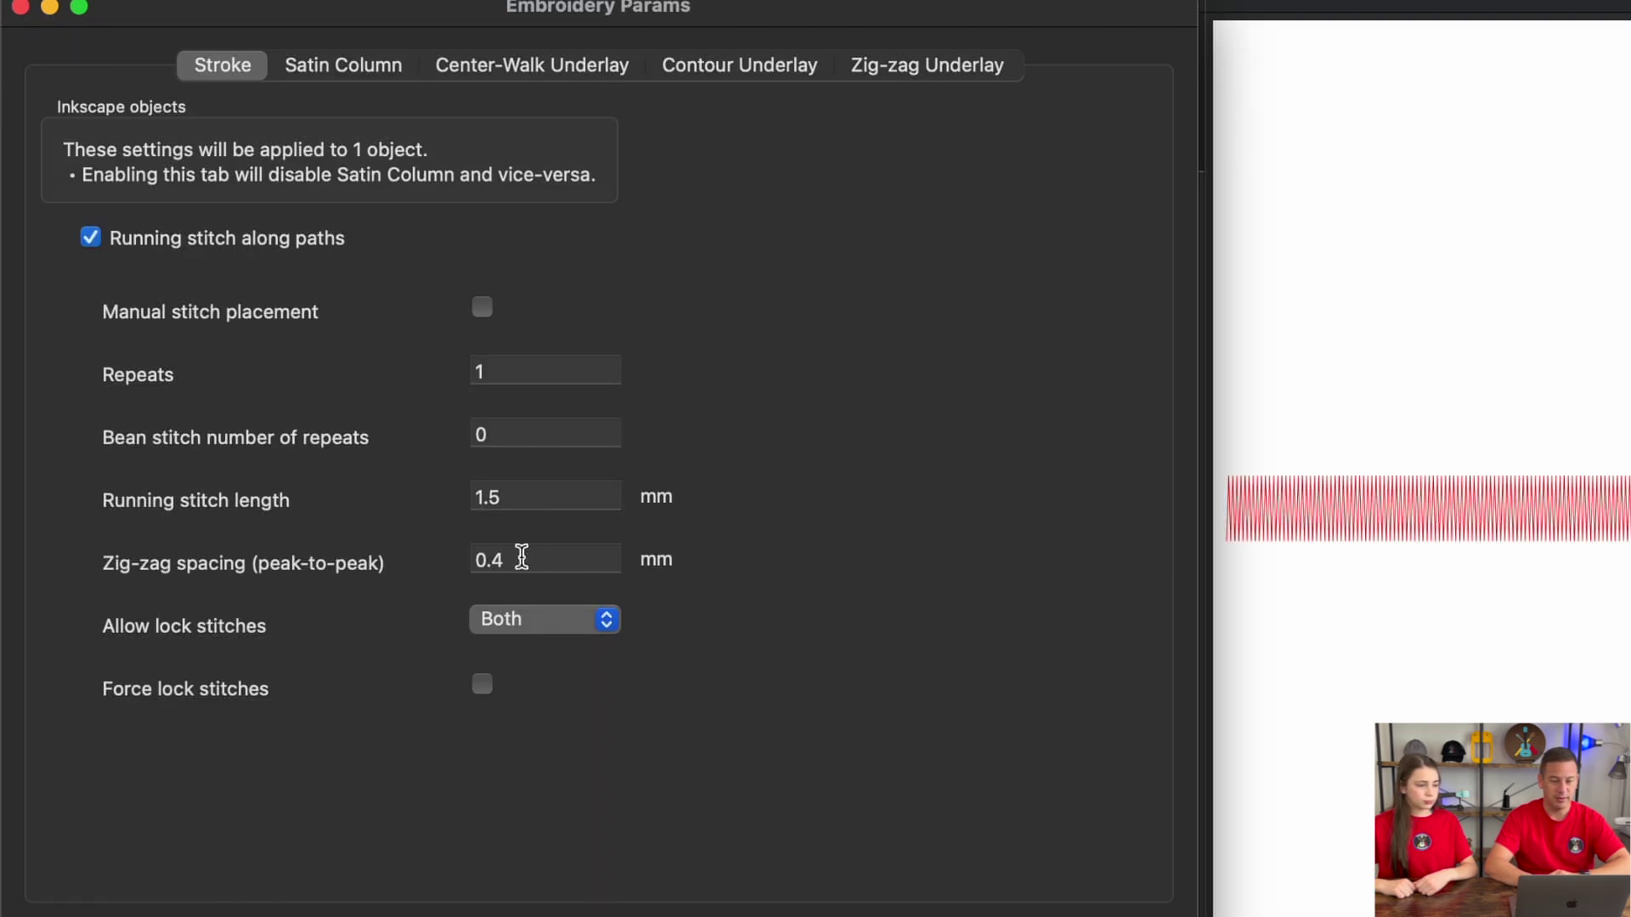
click(521, 557)
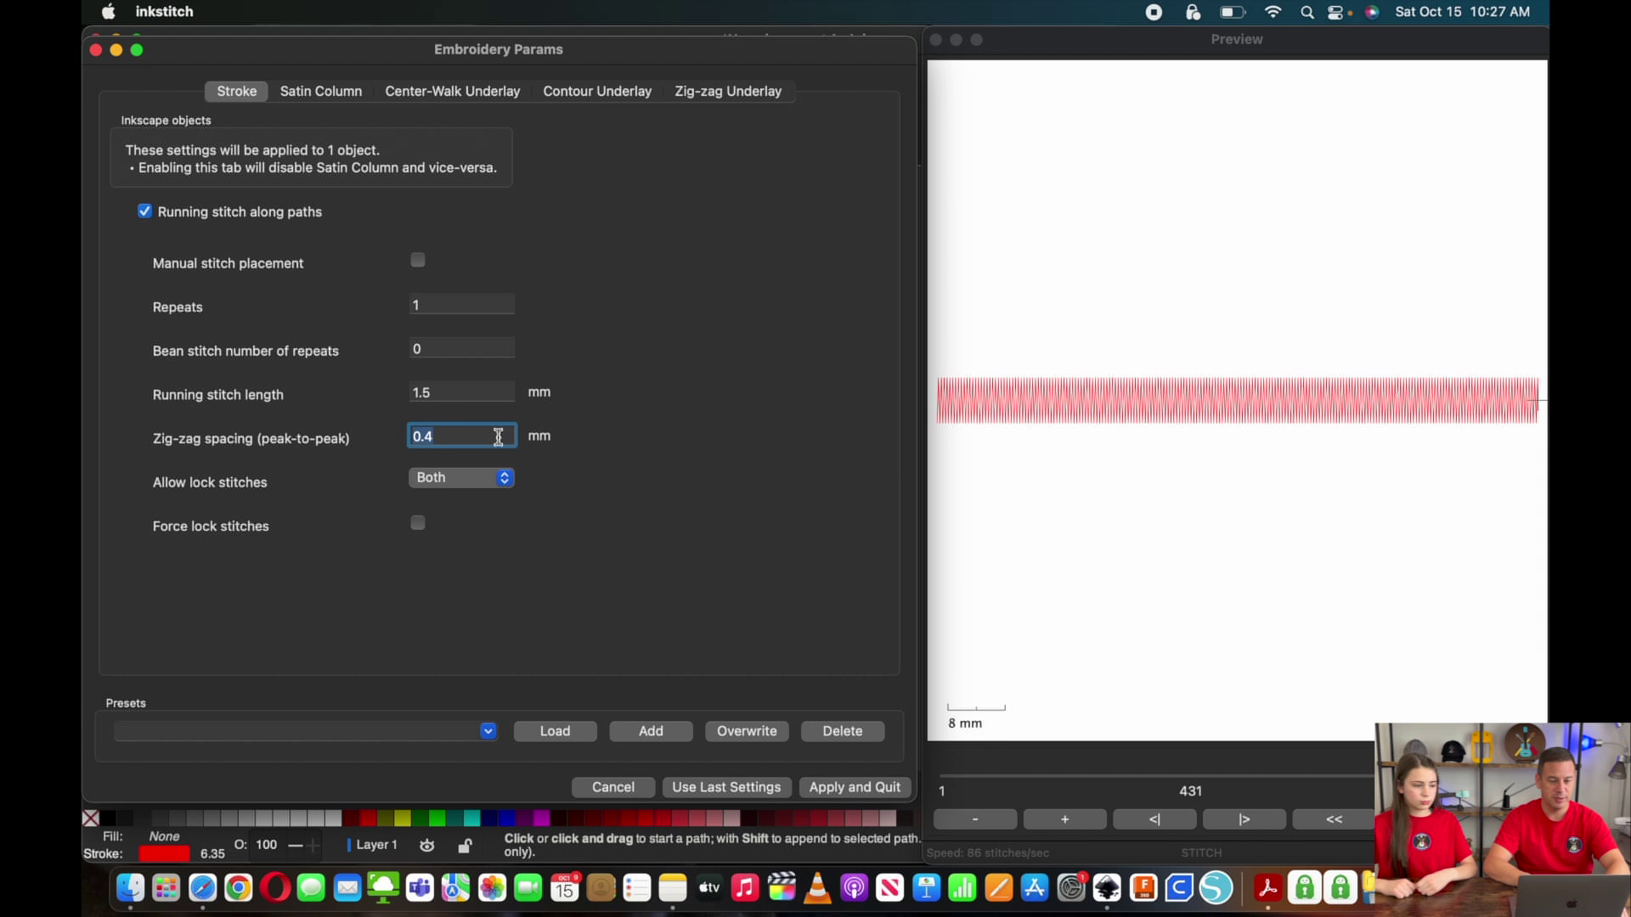
text(1)
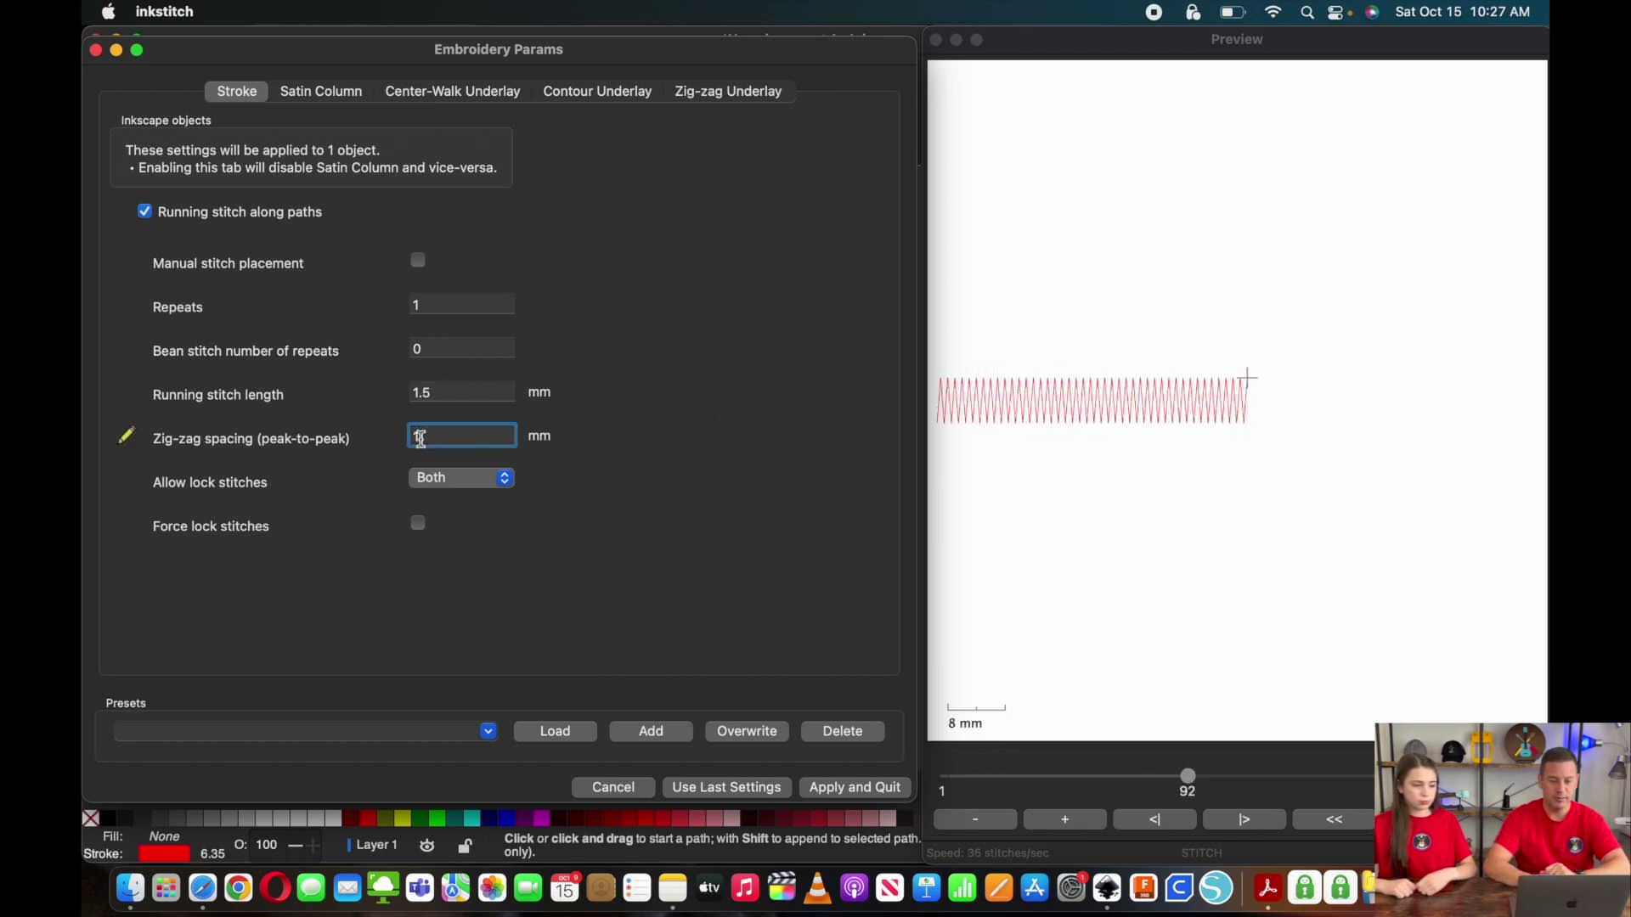
key(BackSpace)
text(2)
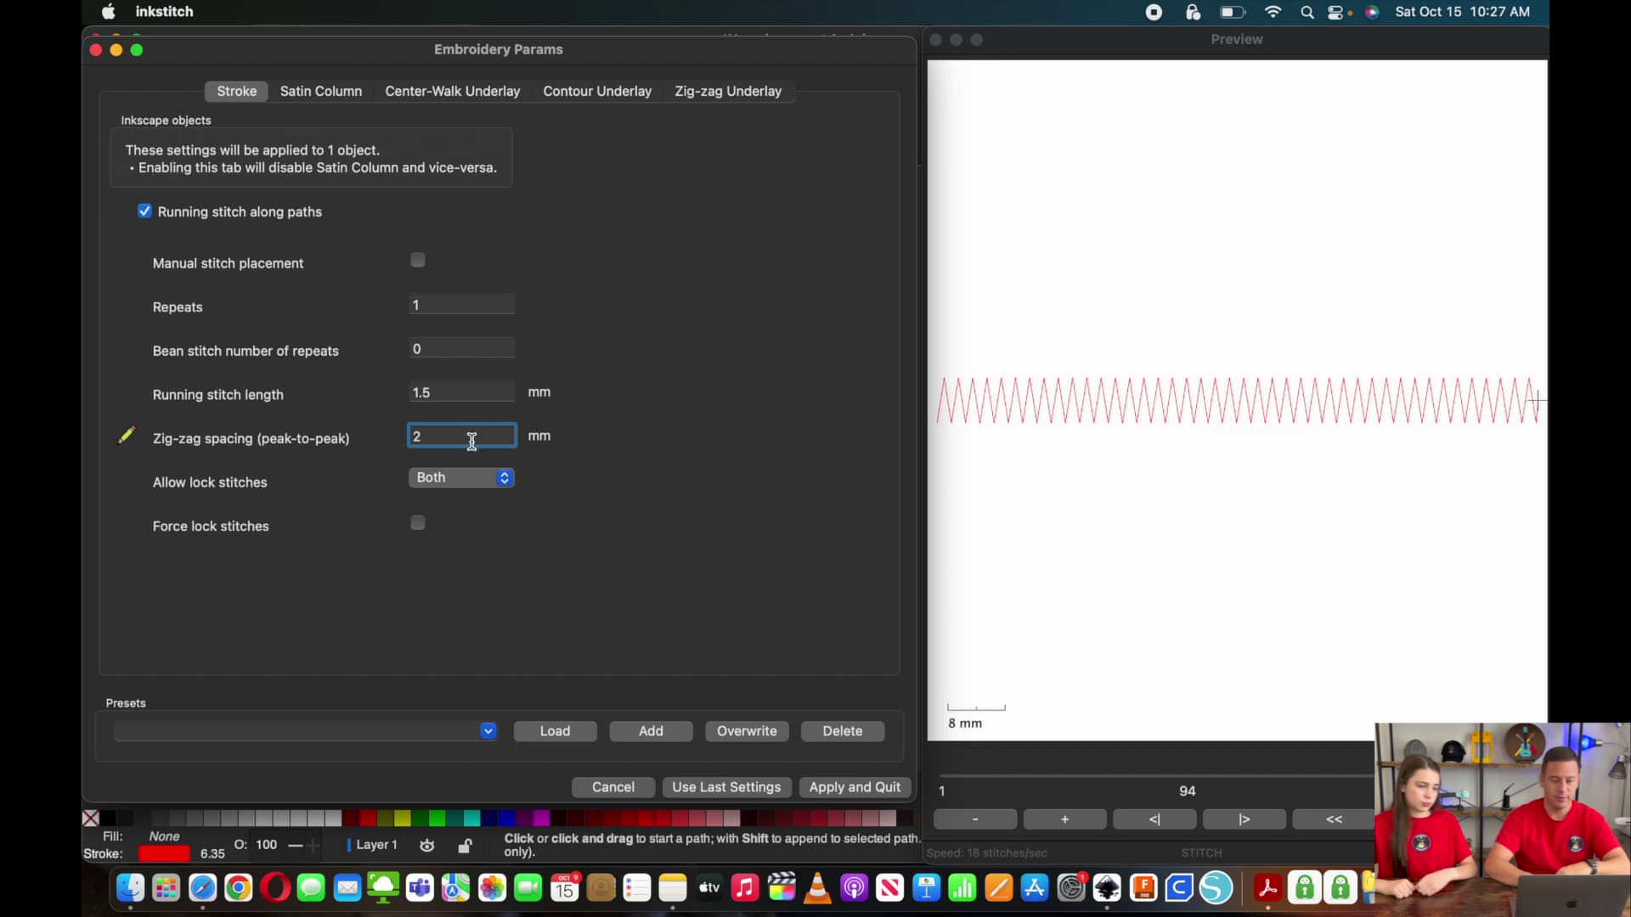
key(BackSpace)
text(5)
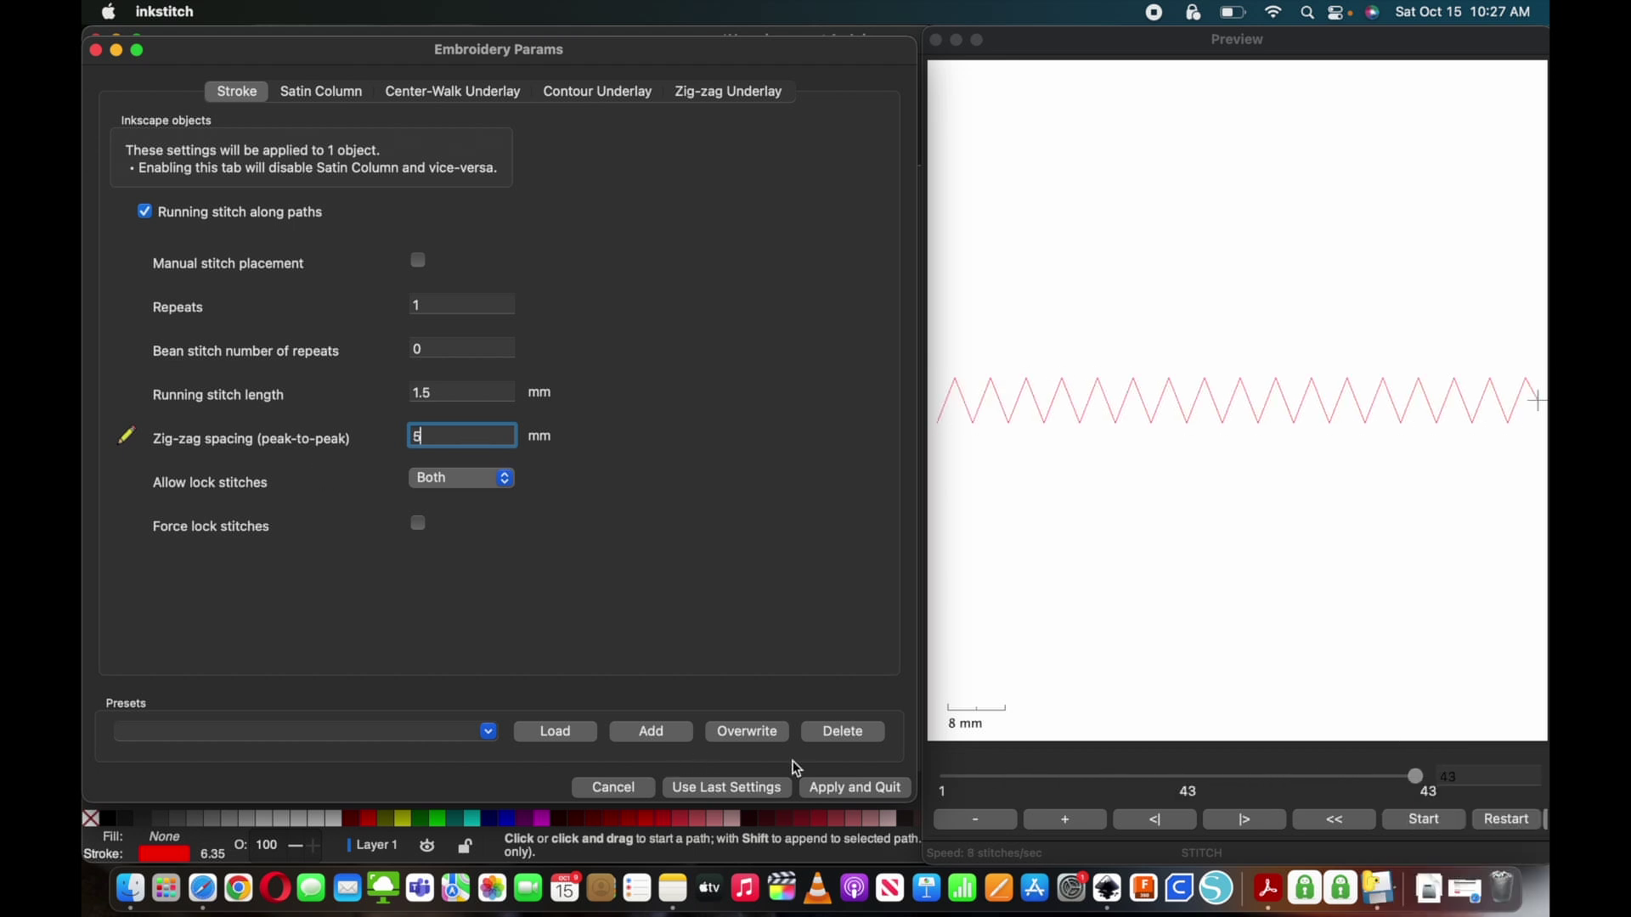
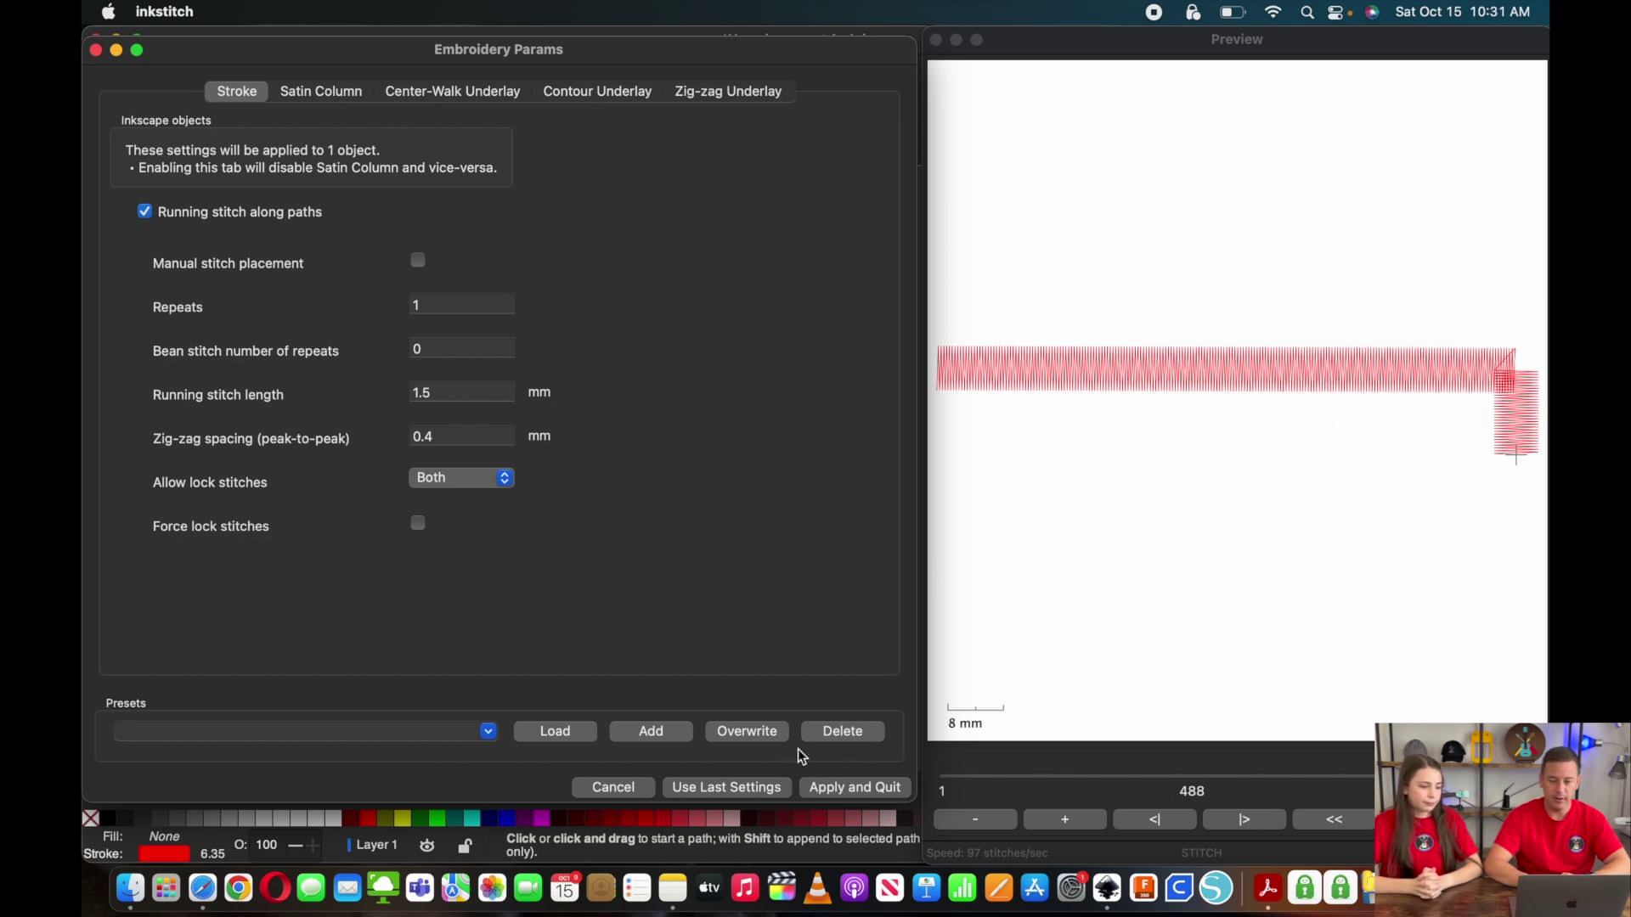
Apply the solid L-shaped line's parameters and place a copy of it directly below, at about X 20 mm, Y 104 mm
click(852, 787)
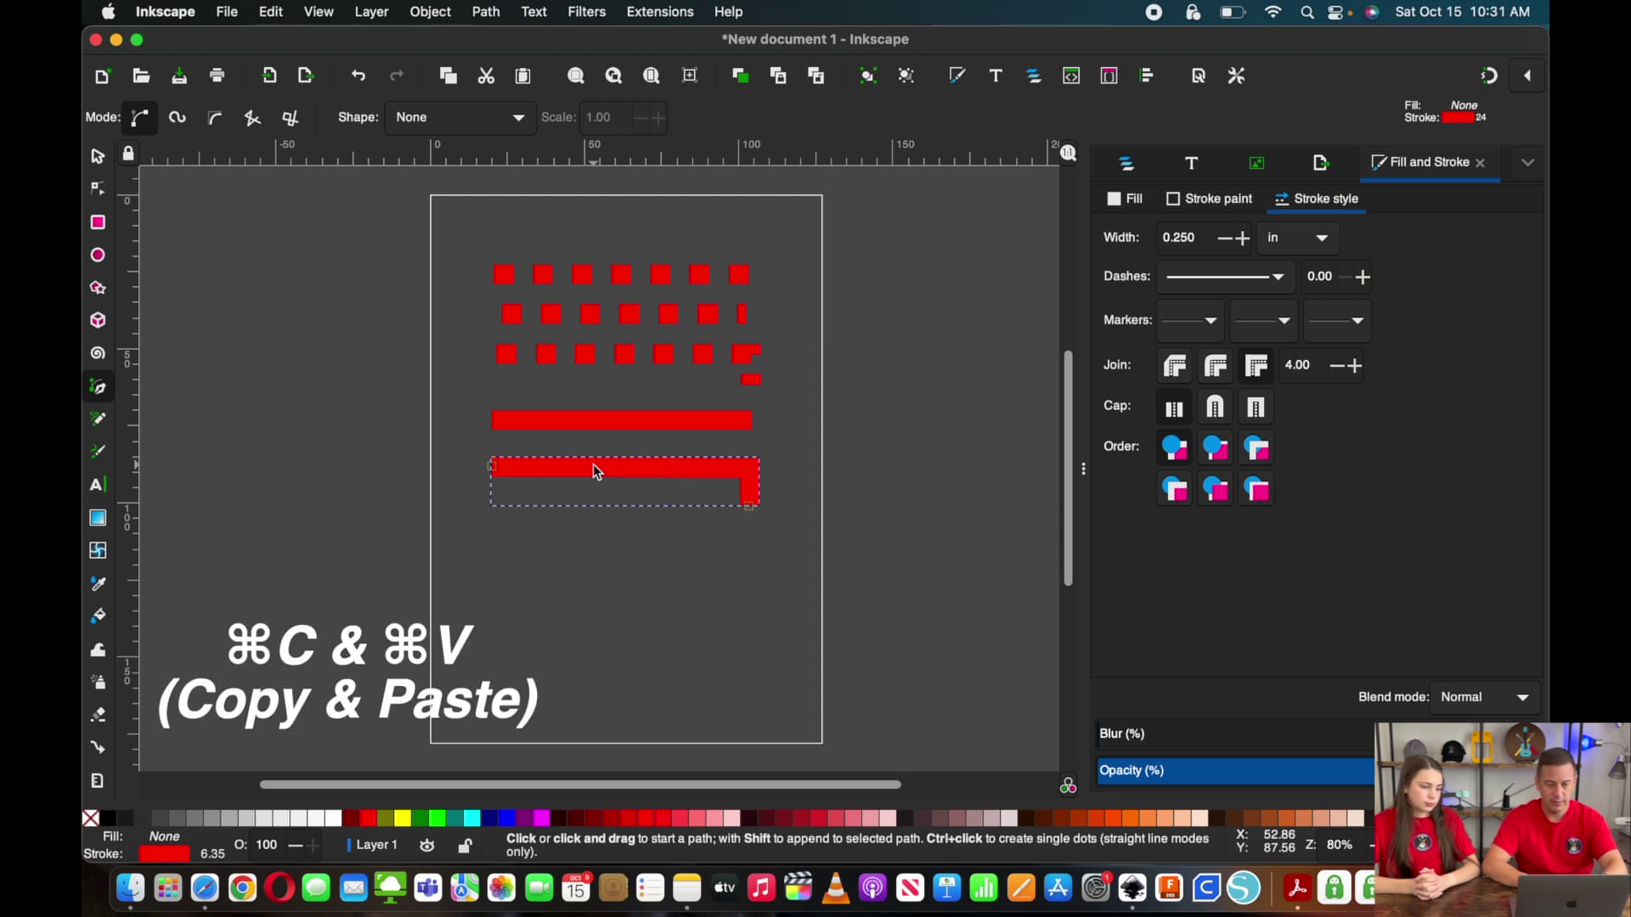
key(super+c)
key(super+v)
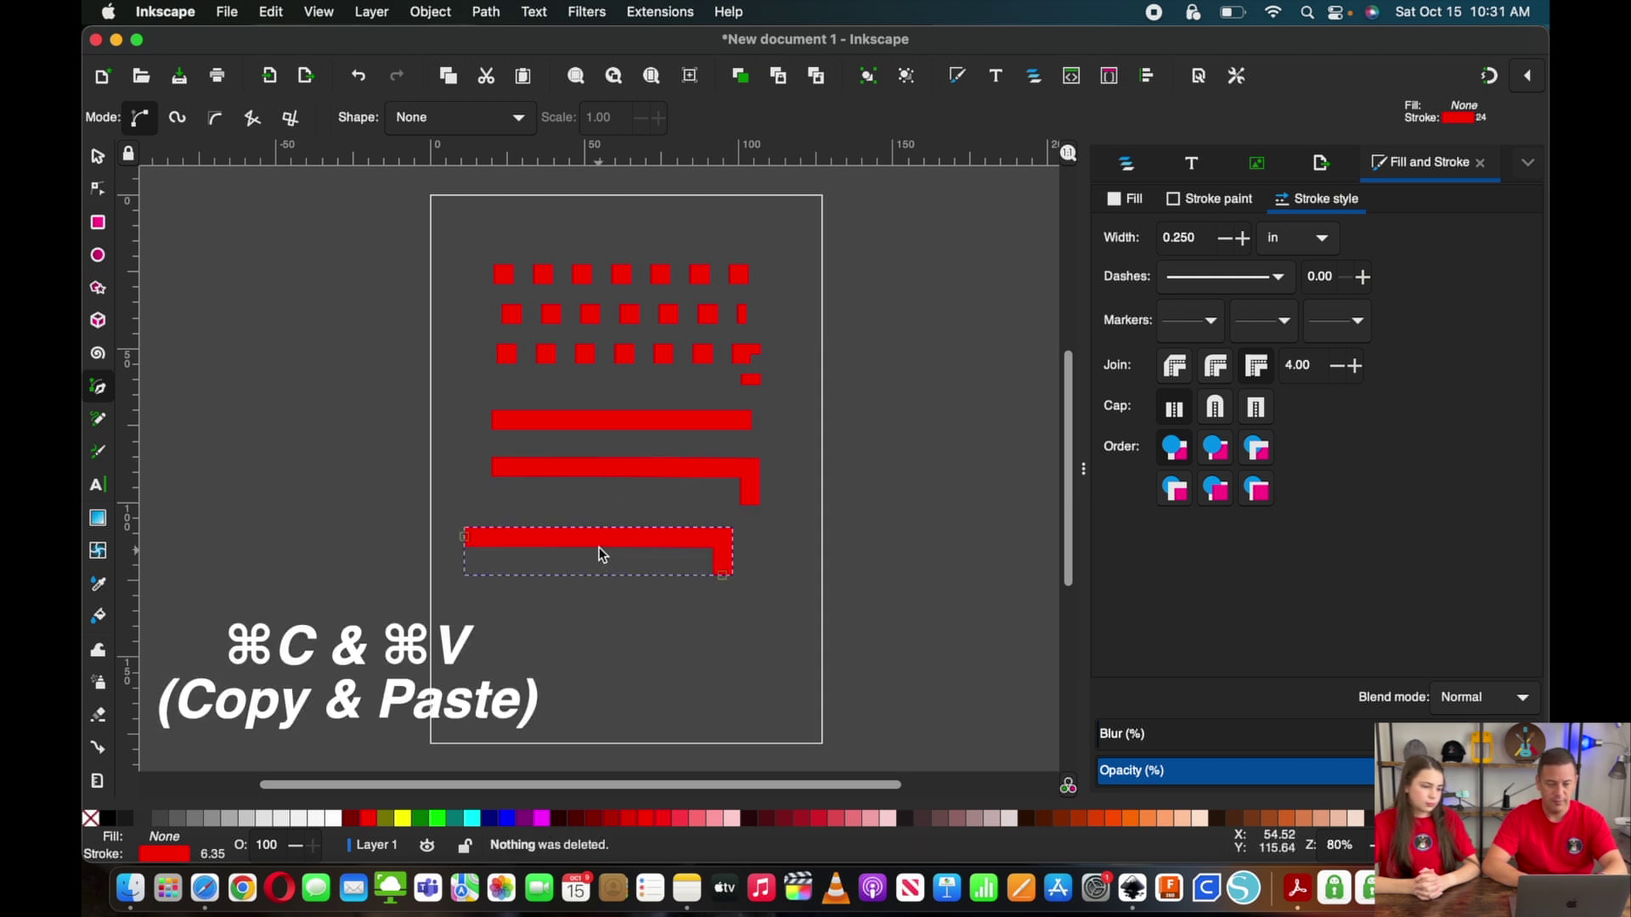
key(Escape)
key(s)
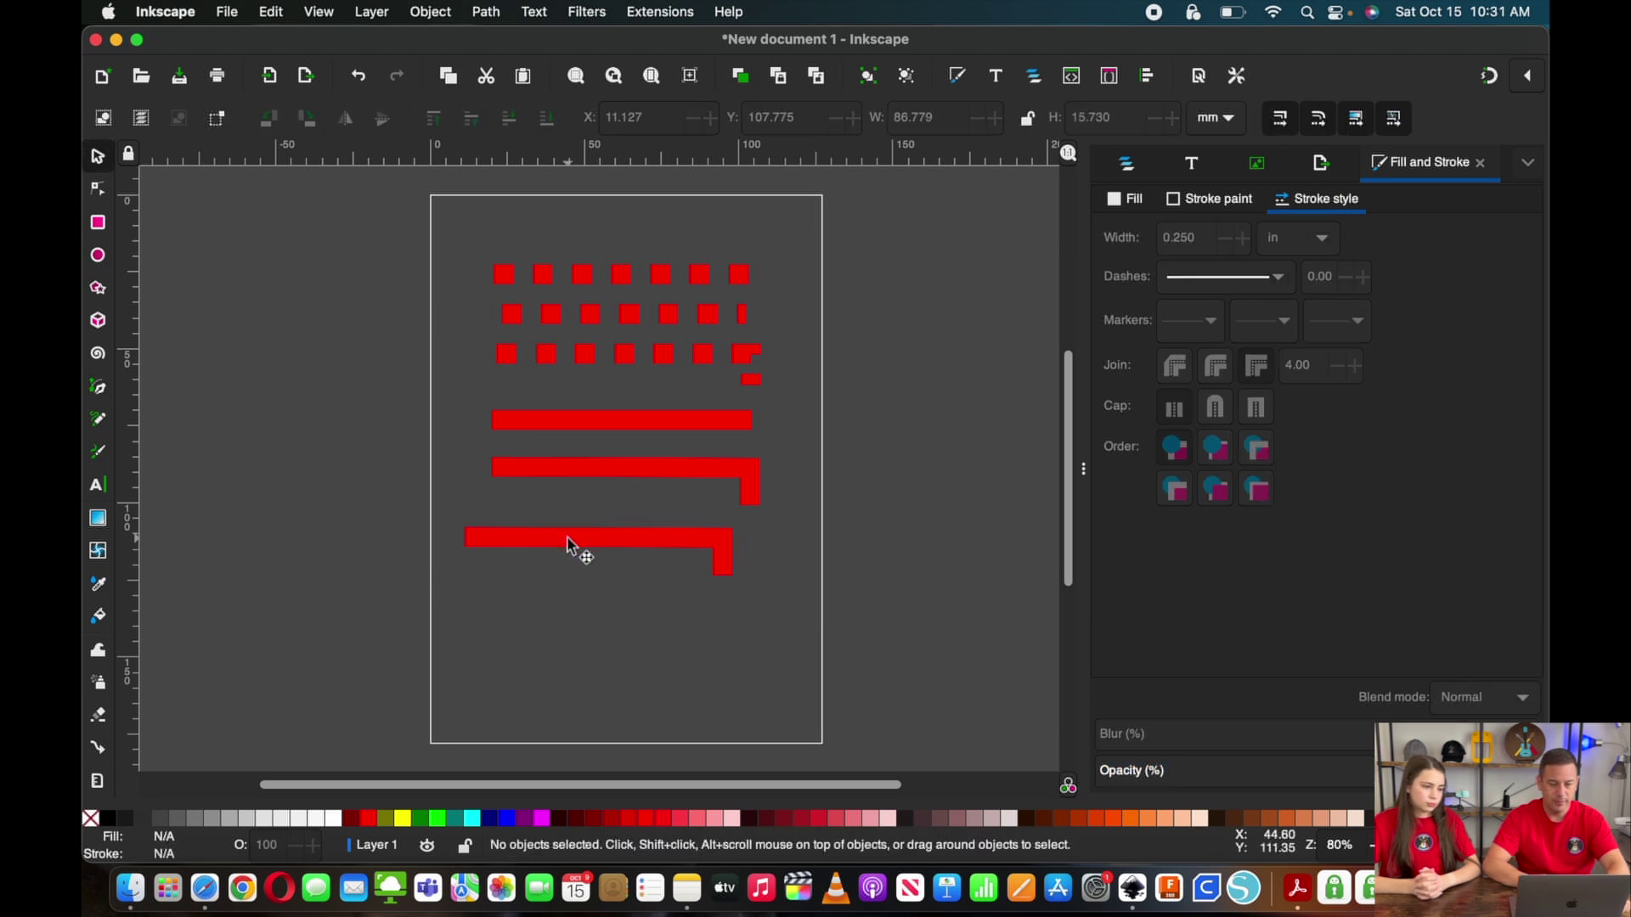
drag(583, 539, 602, 529)
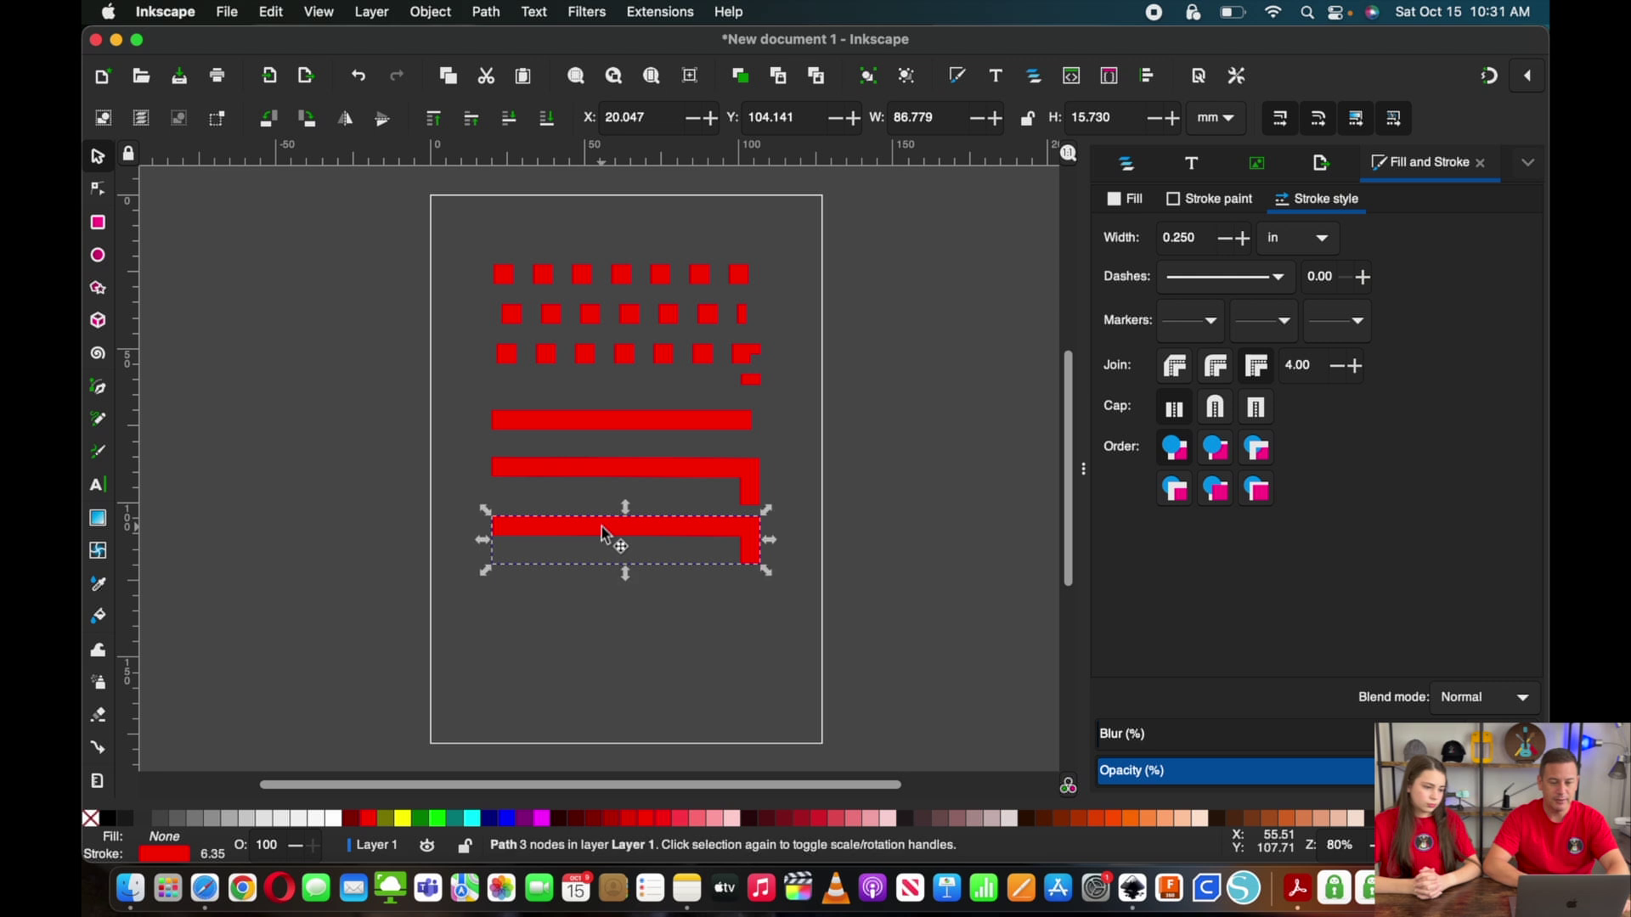
click(809, 507)
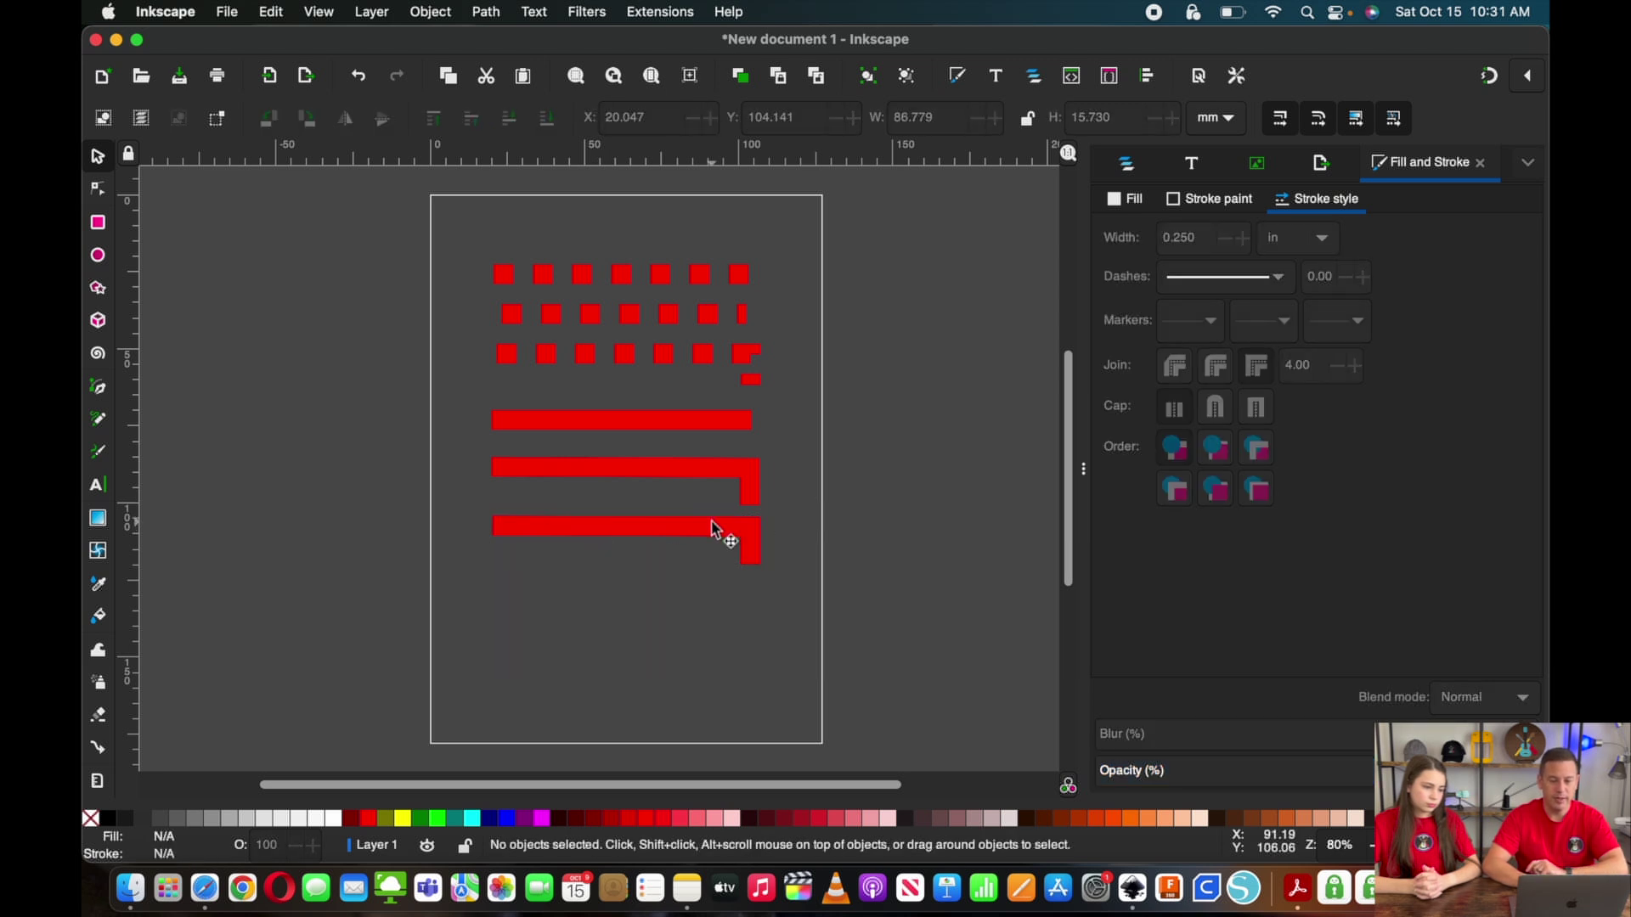
Convert the lowest solid L-shaped line to a satin column with Ink/Stitch's Convert Line to Satin
click(725, 534)
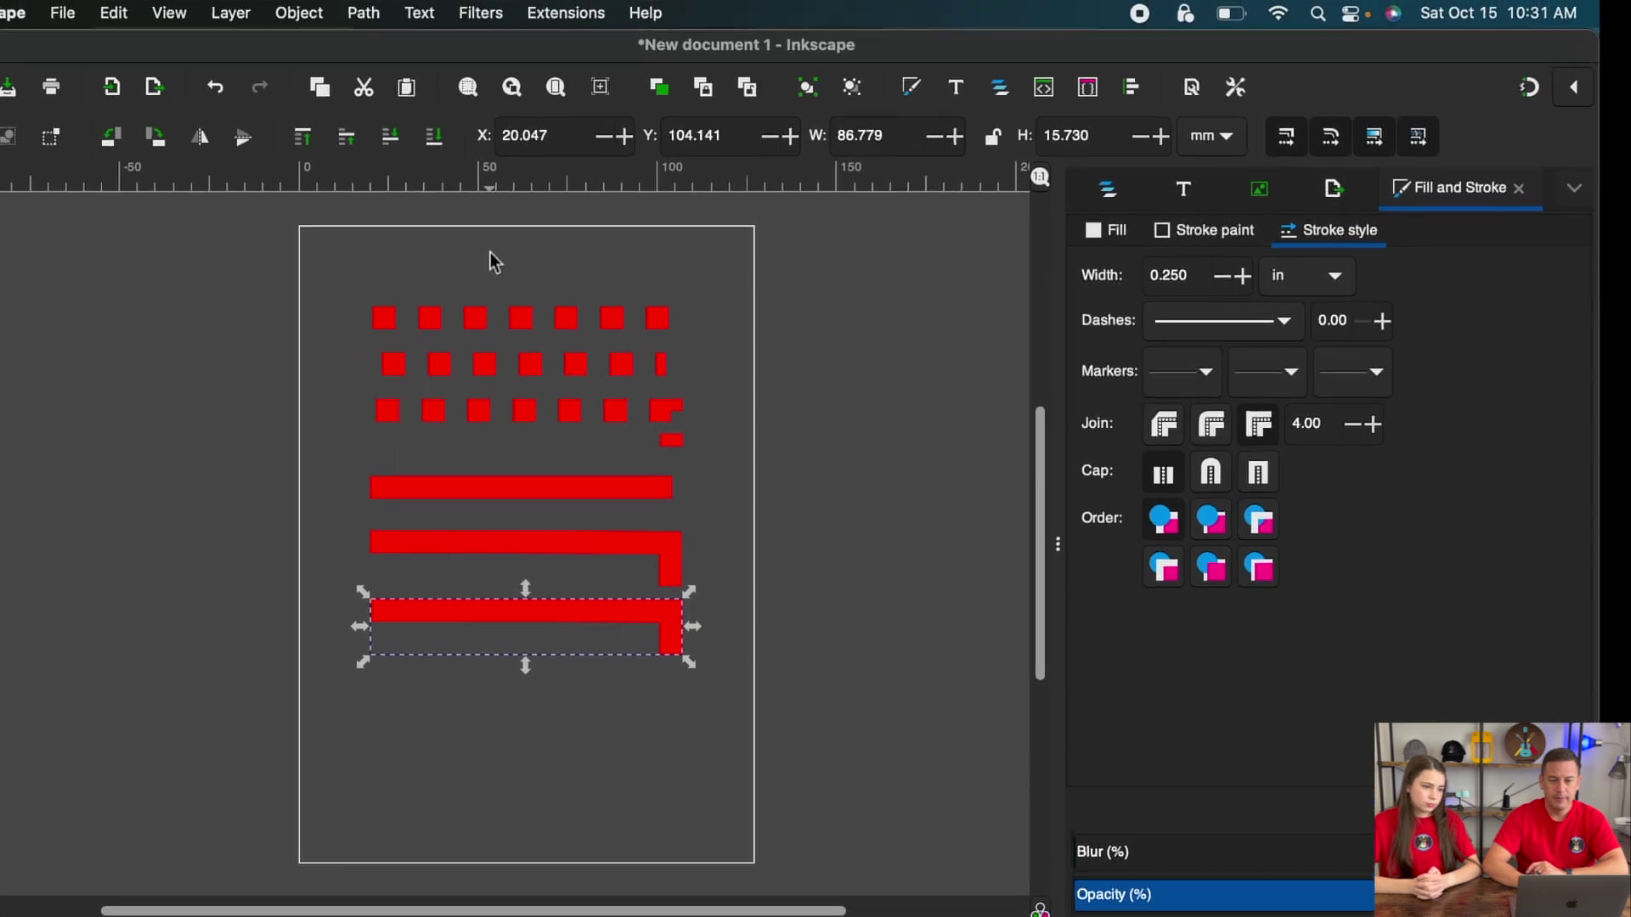
click(566, 13)
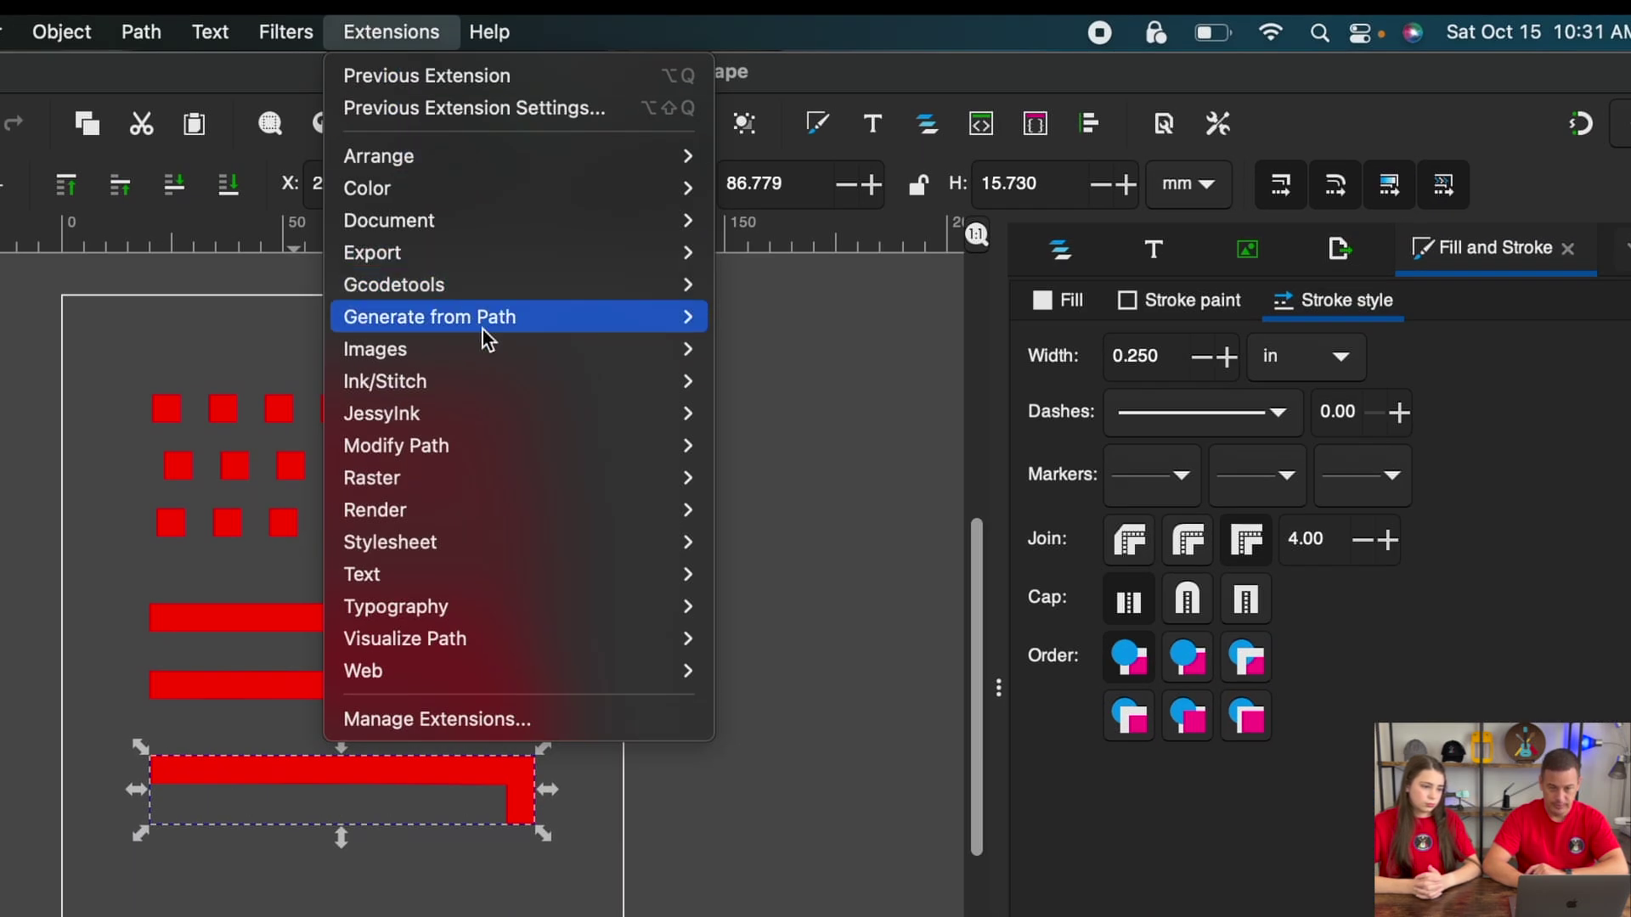
mouse_move(548, 387)
mouse_move(819, 447)
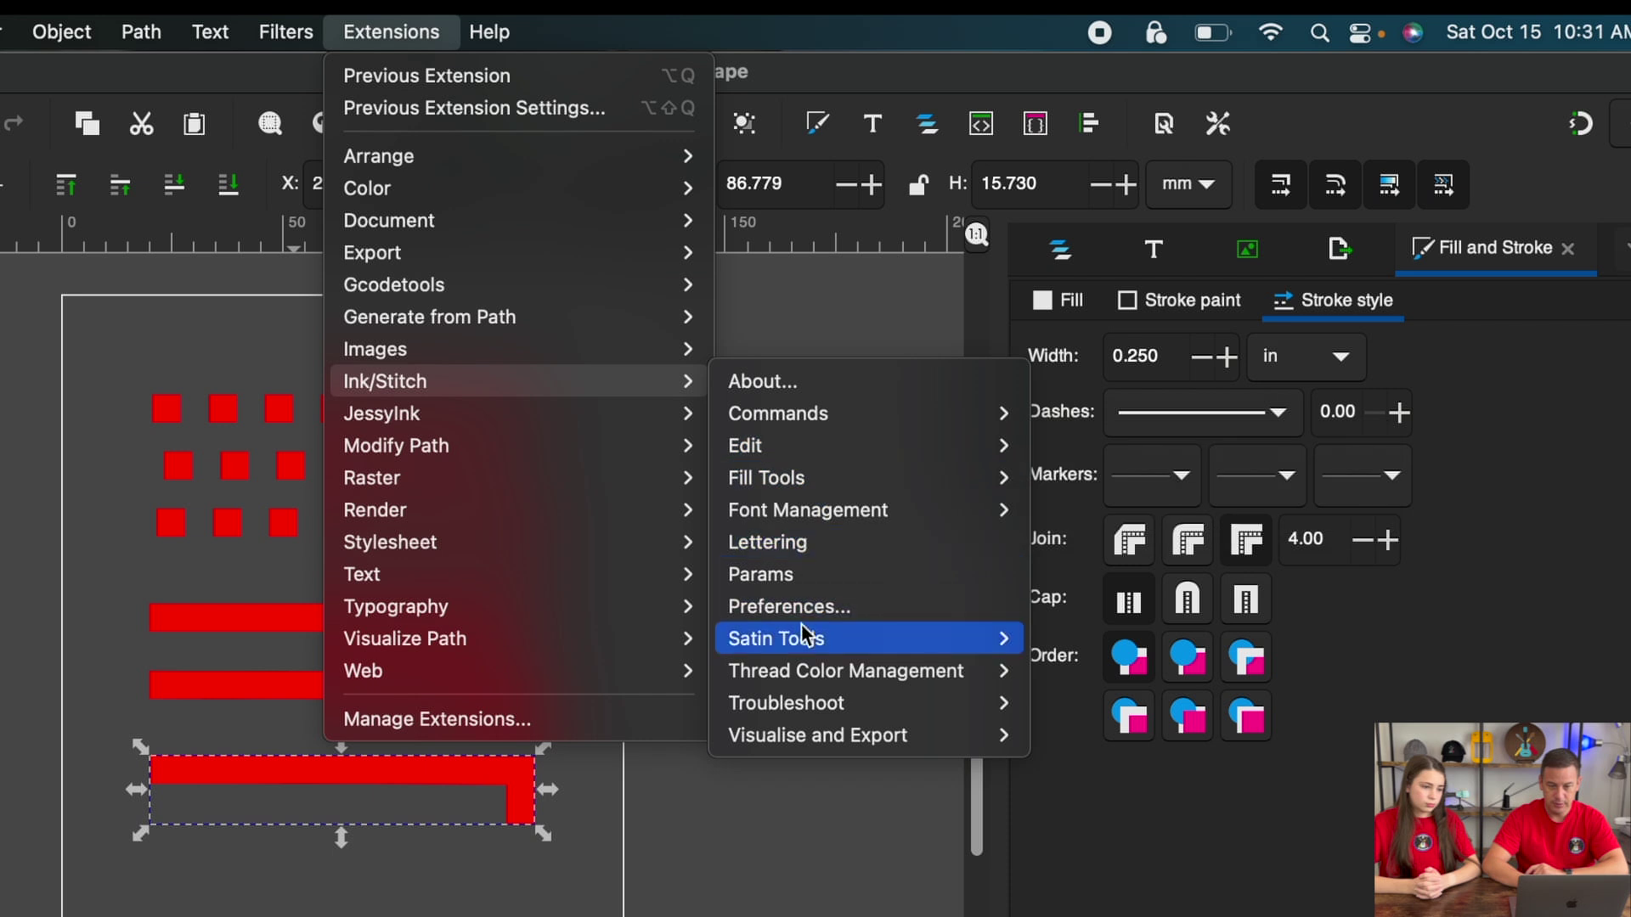
mouse_move(809, 643)
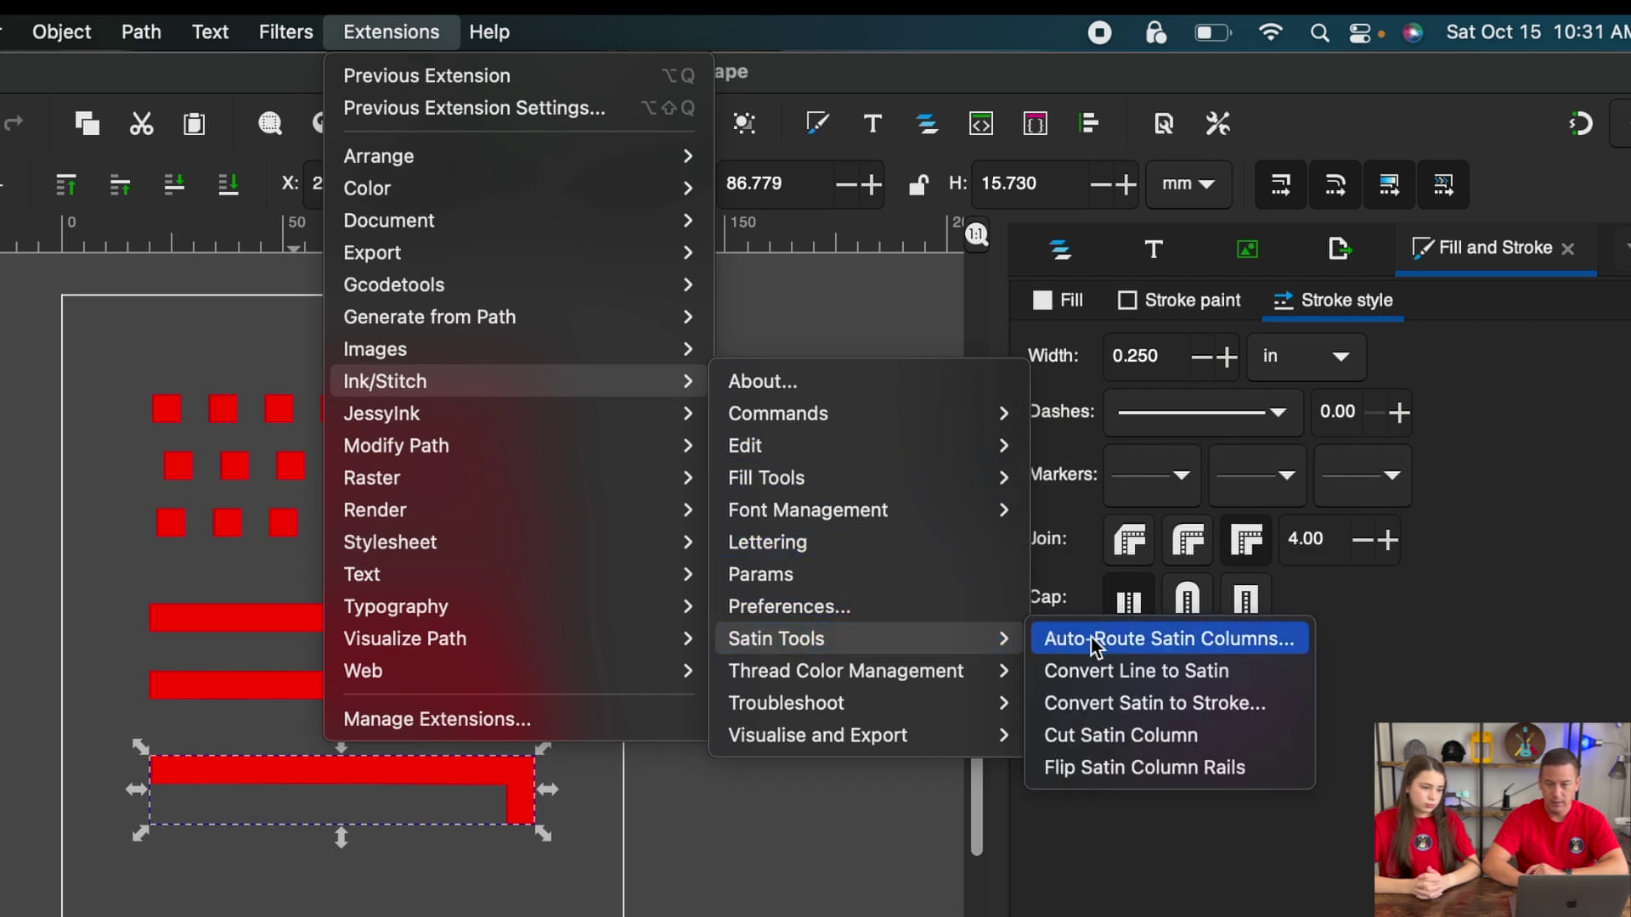
click(1157, 675)
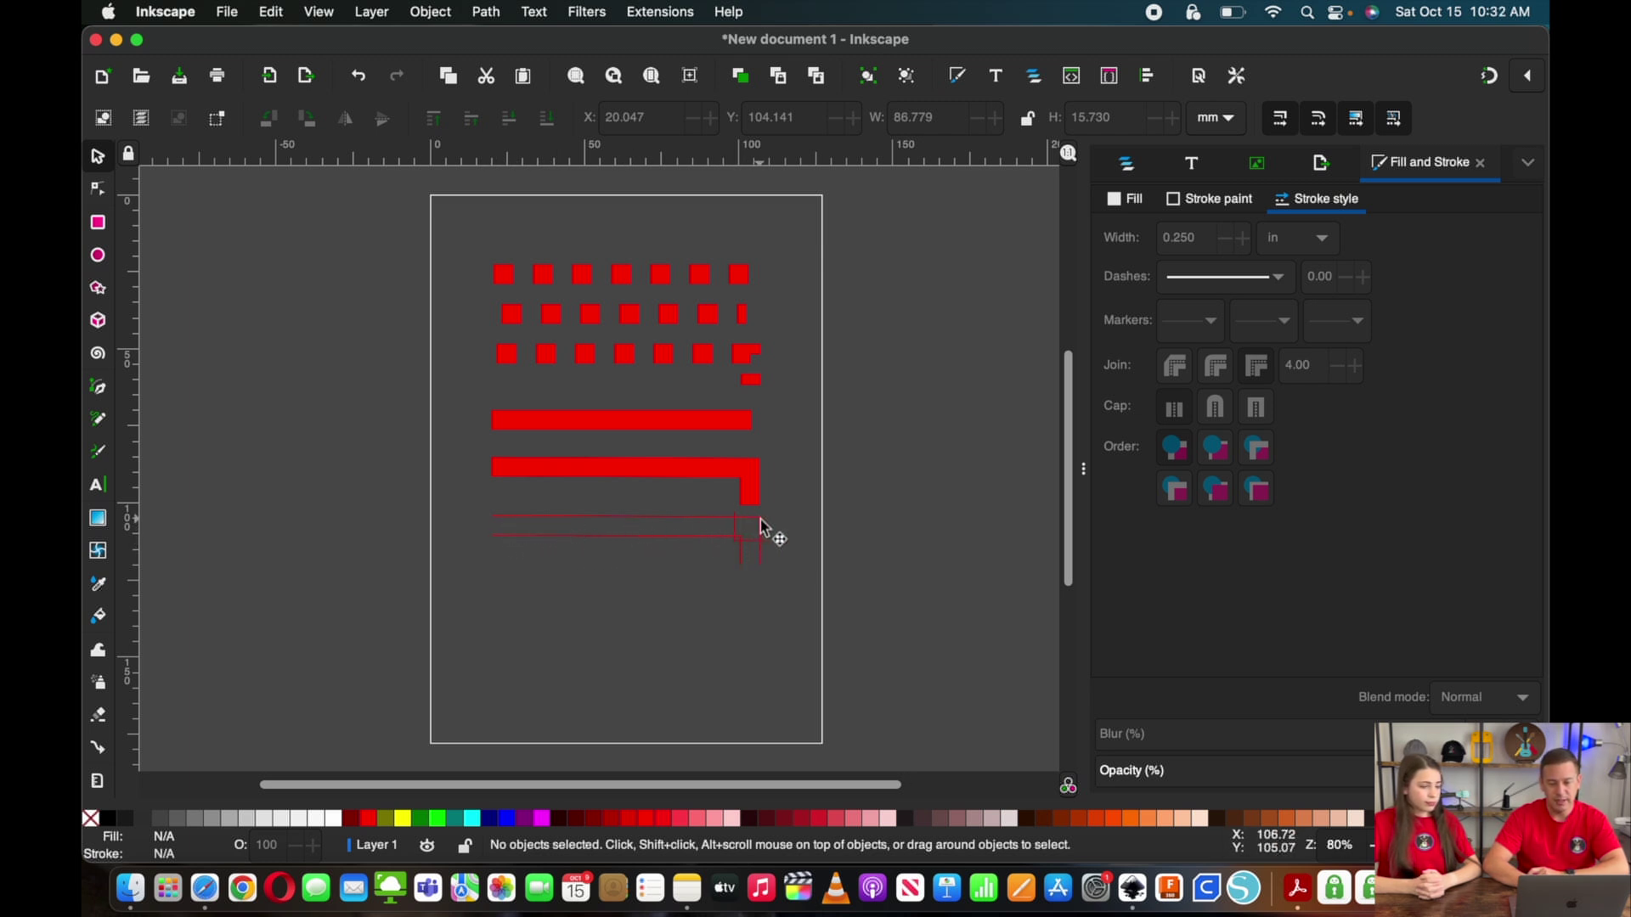
Review the Ink/Stitch Params of the L-shaped satin column and apply its custom satin column settings
click(653, 539)
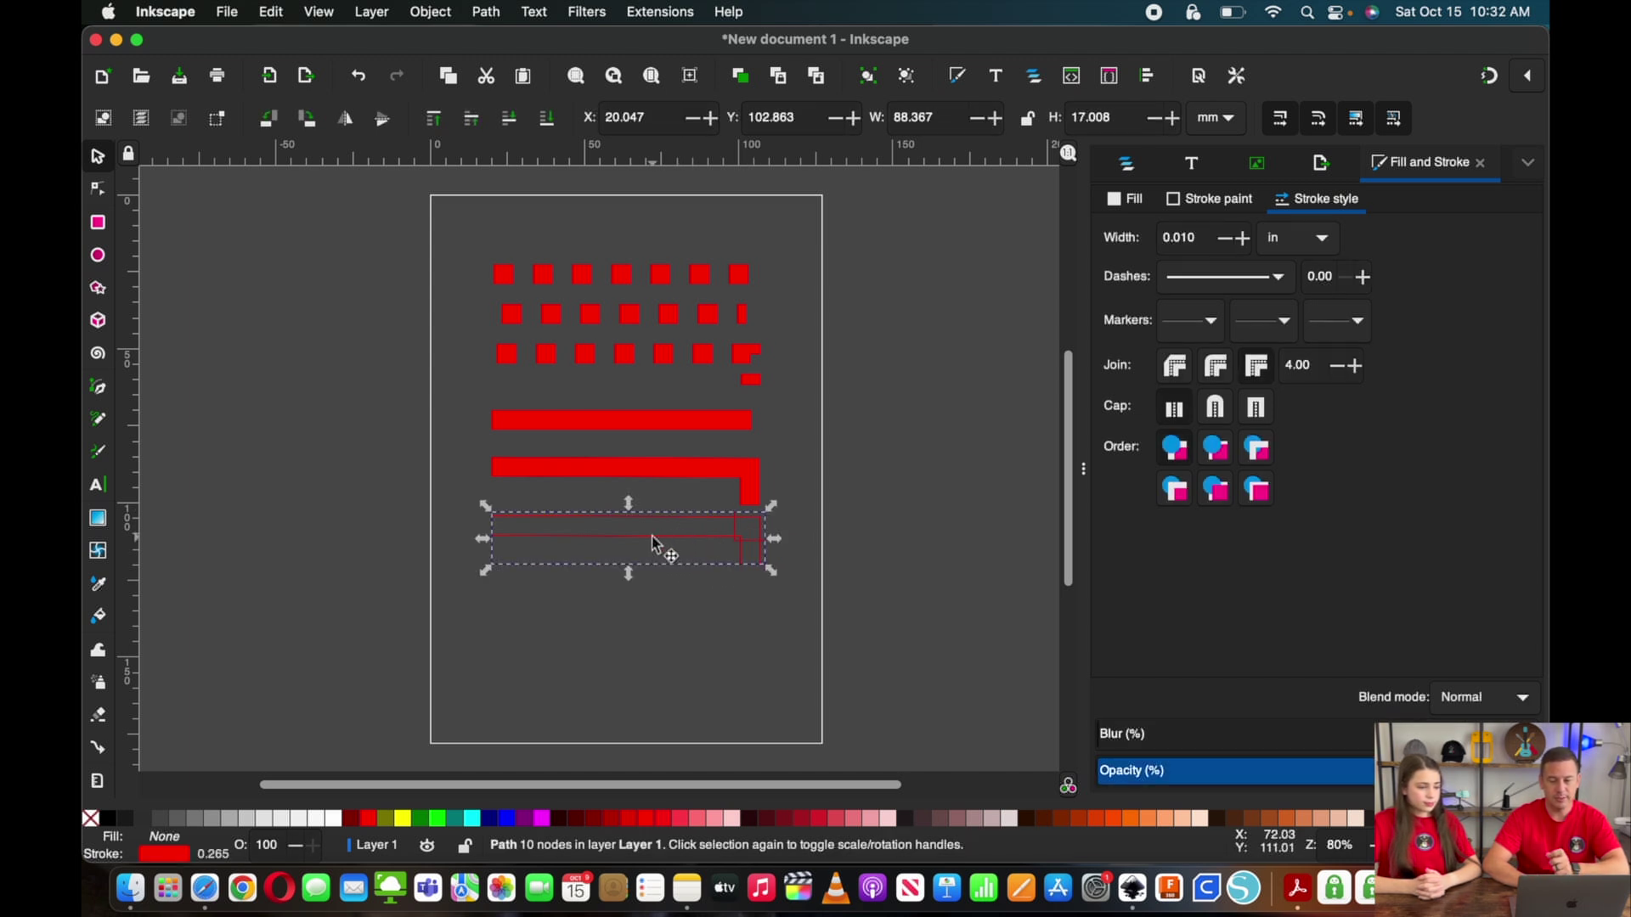
click(650, 12)
mouse_move(669, 261)
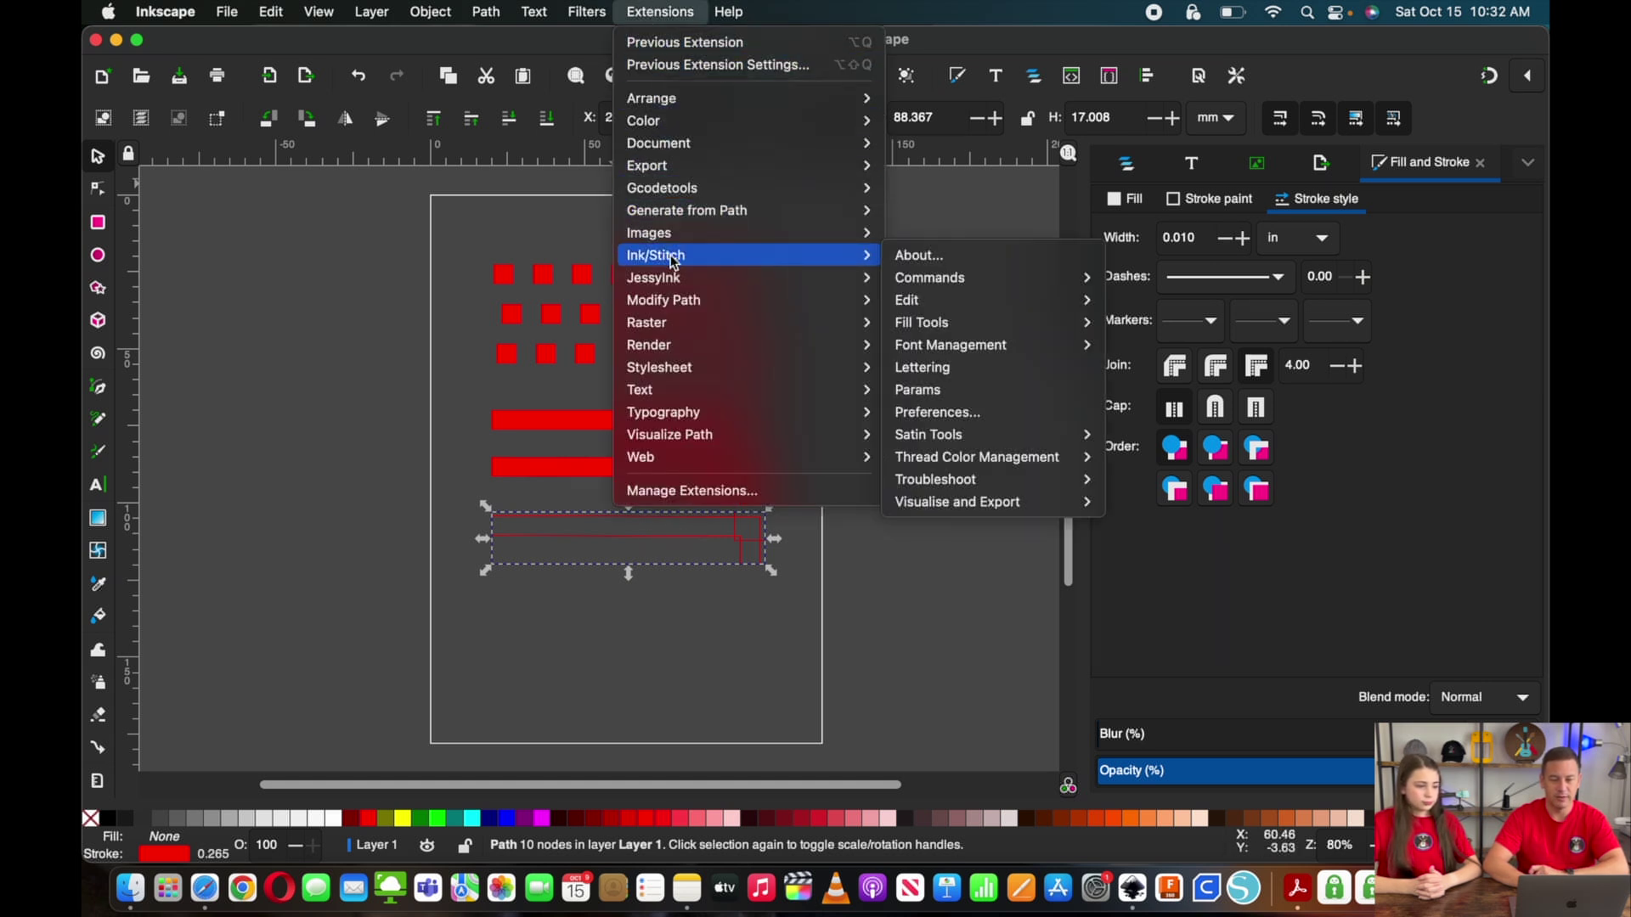
click(935, 390)
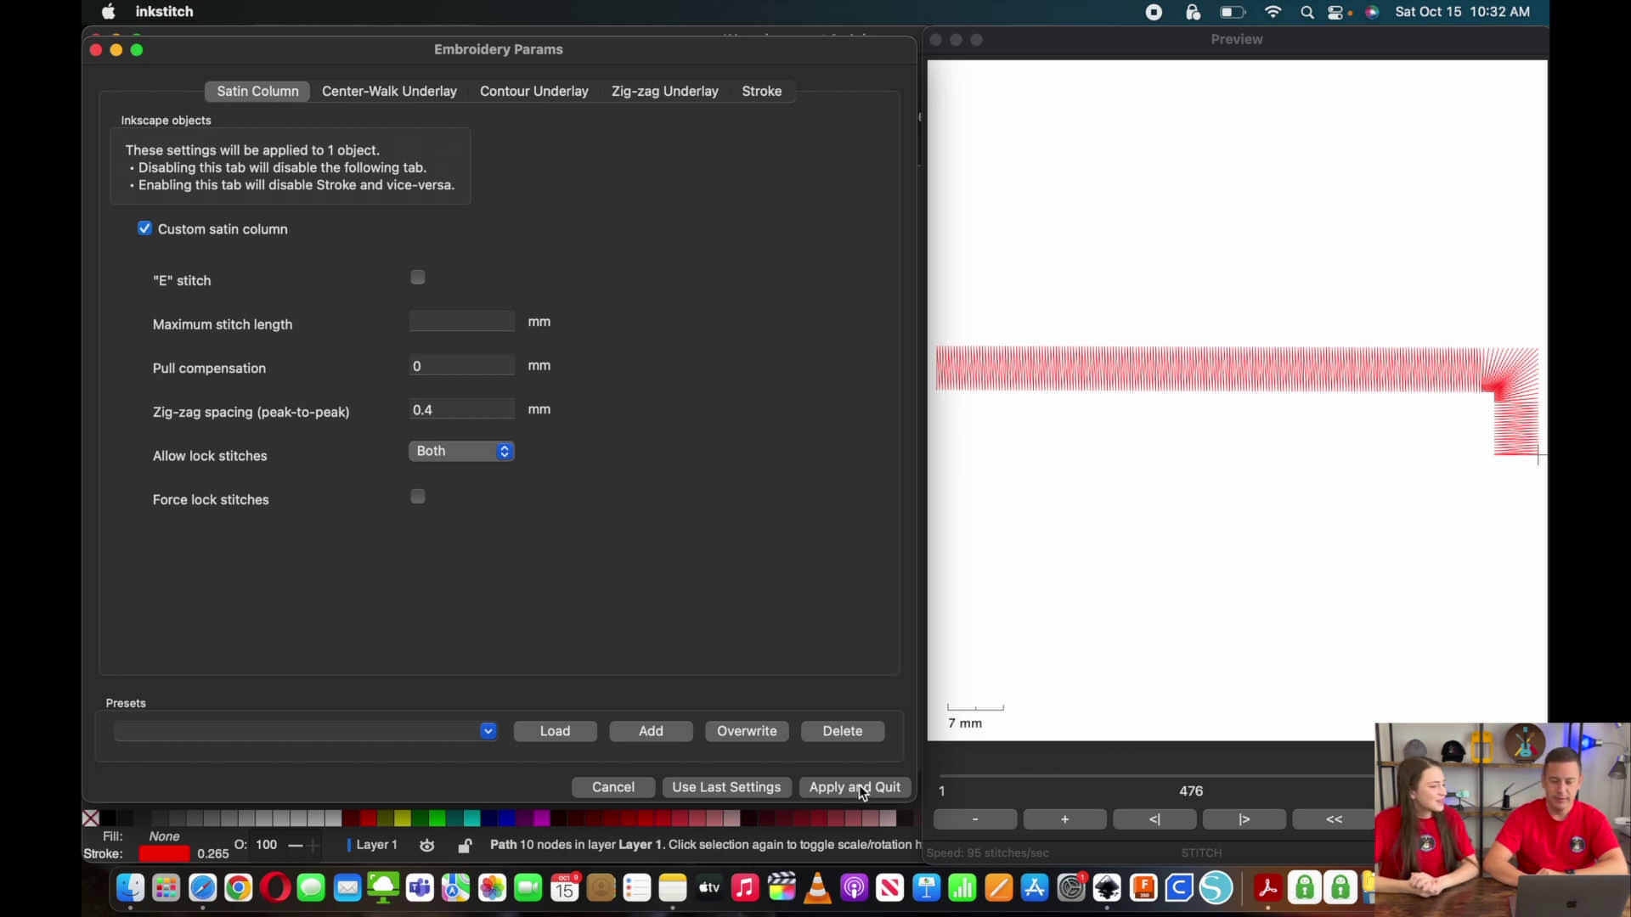
click(855, 787)
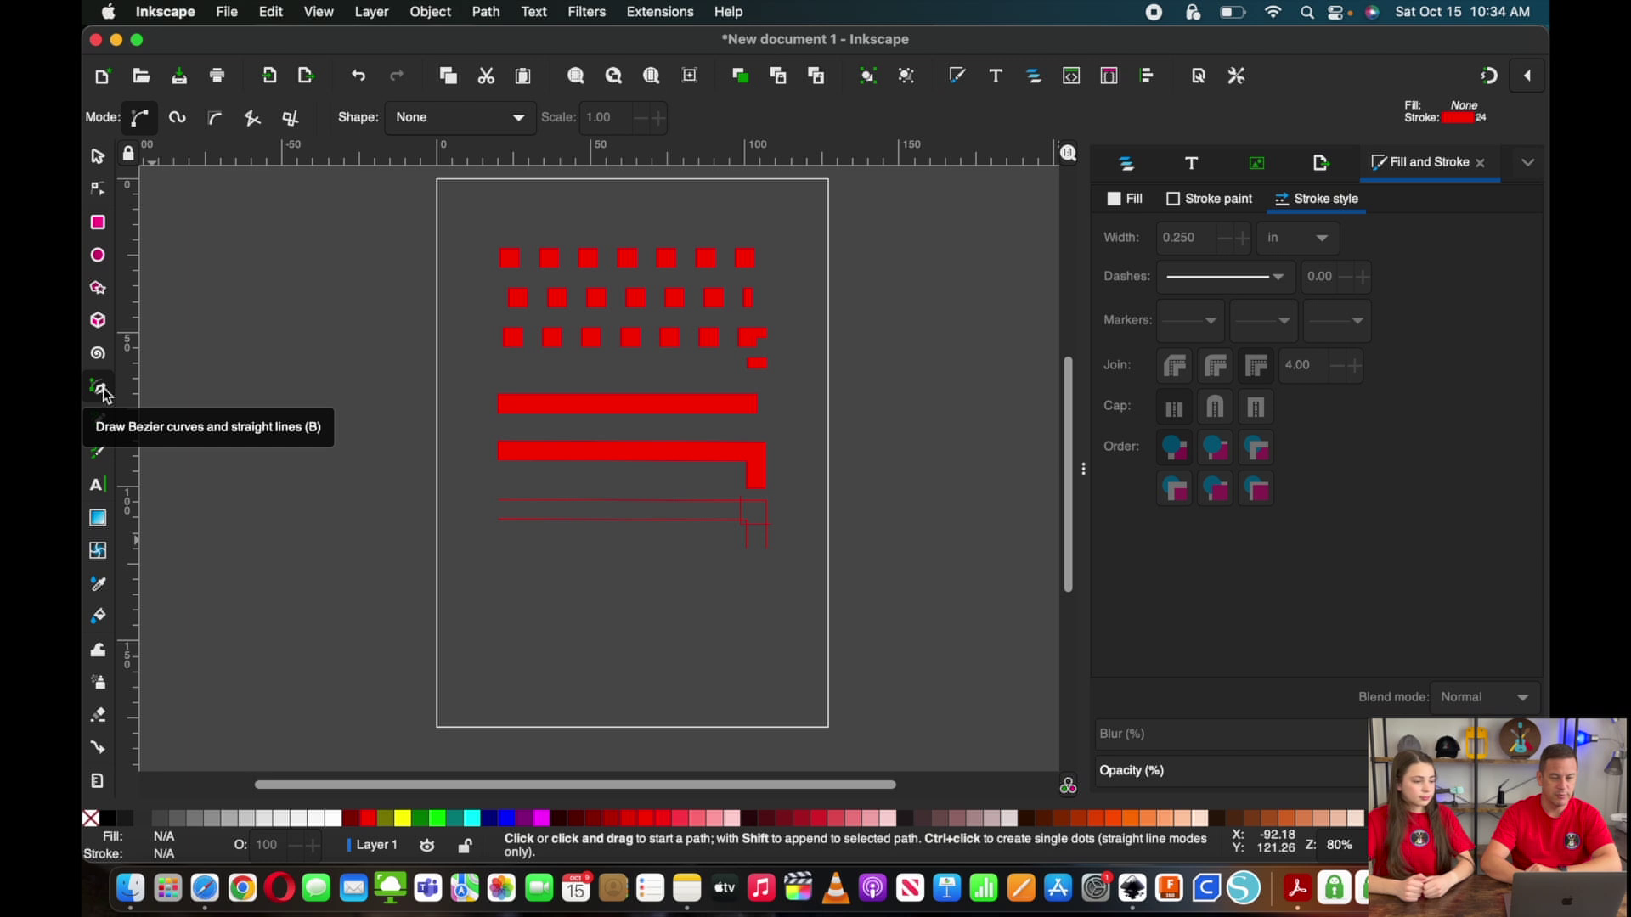
Draw a straight horizontal line about 84 mm long below the L-shaped satin column and convert it to satin
click(502, 577)
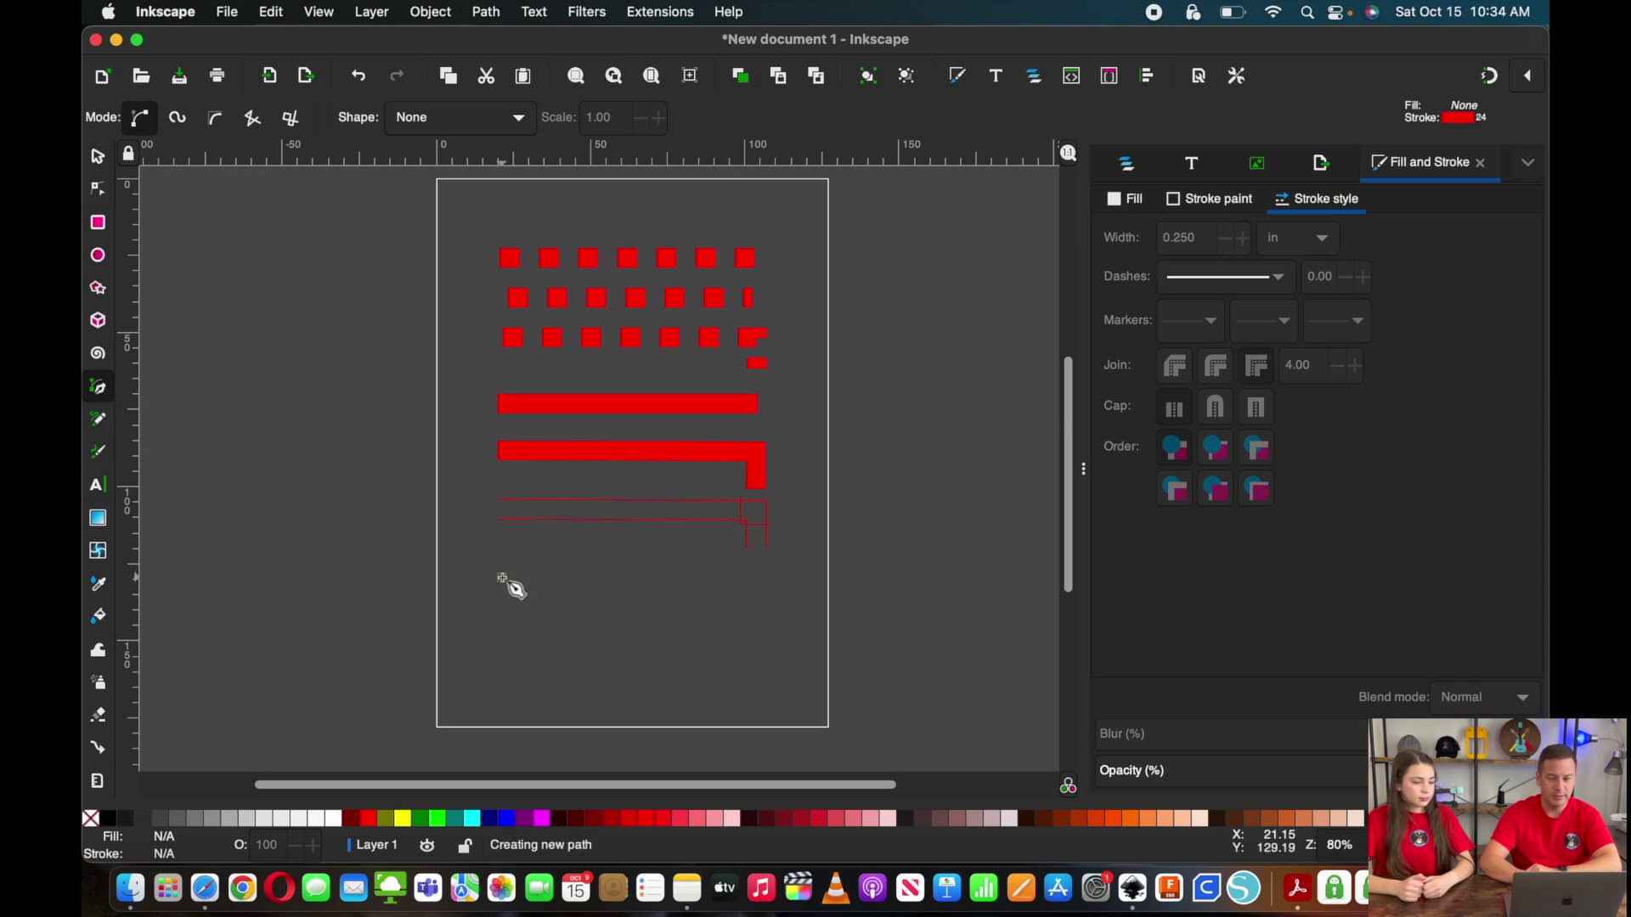
double_click(762, 580)
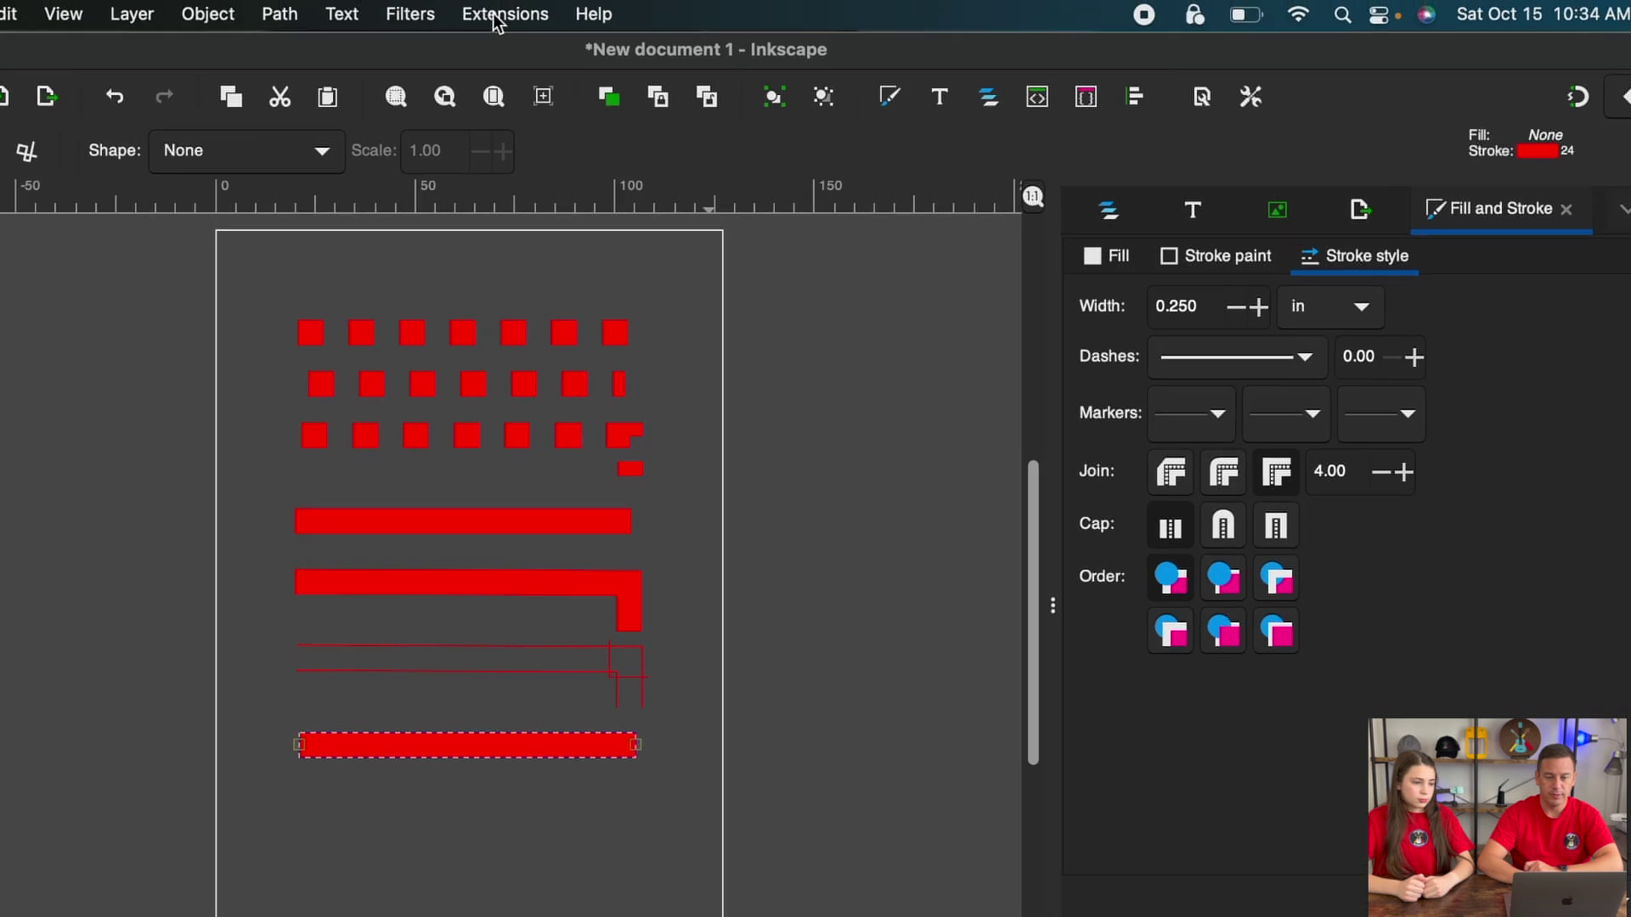
click(440, 26)
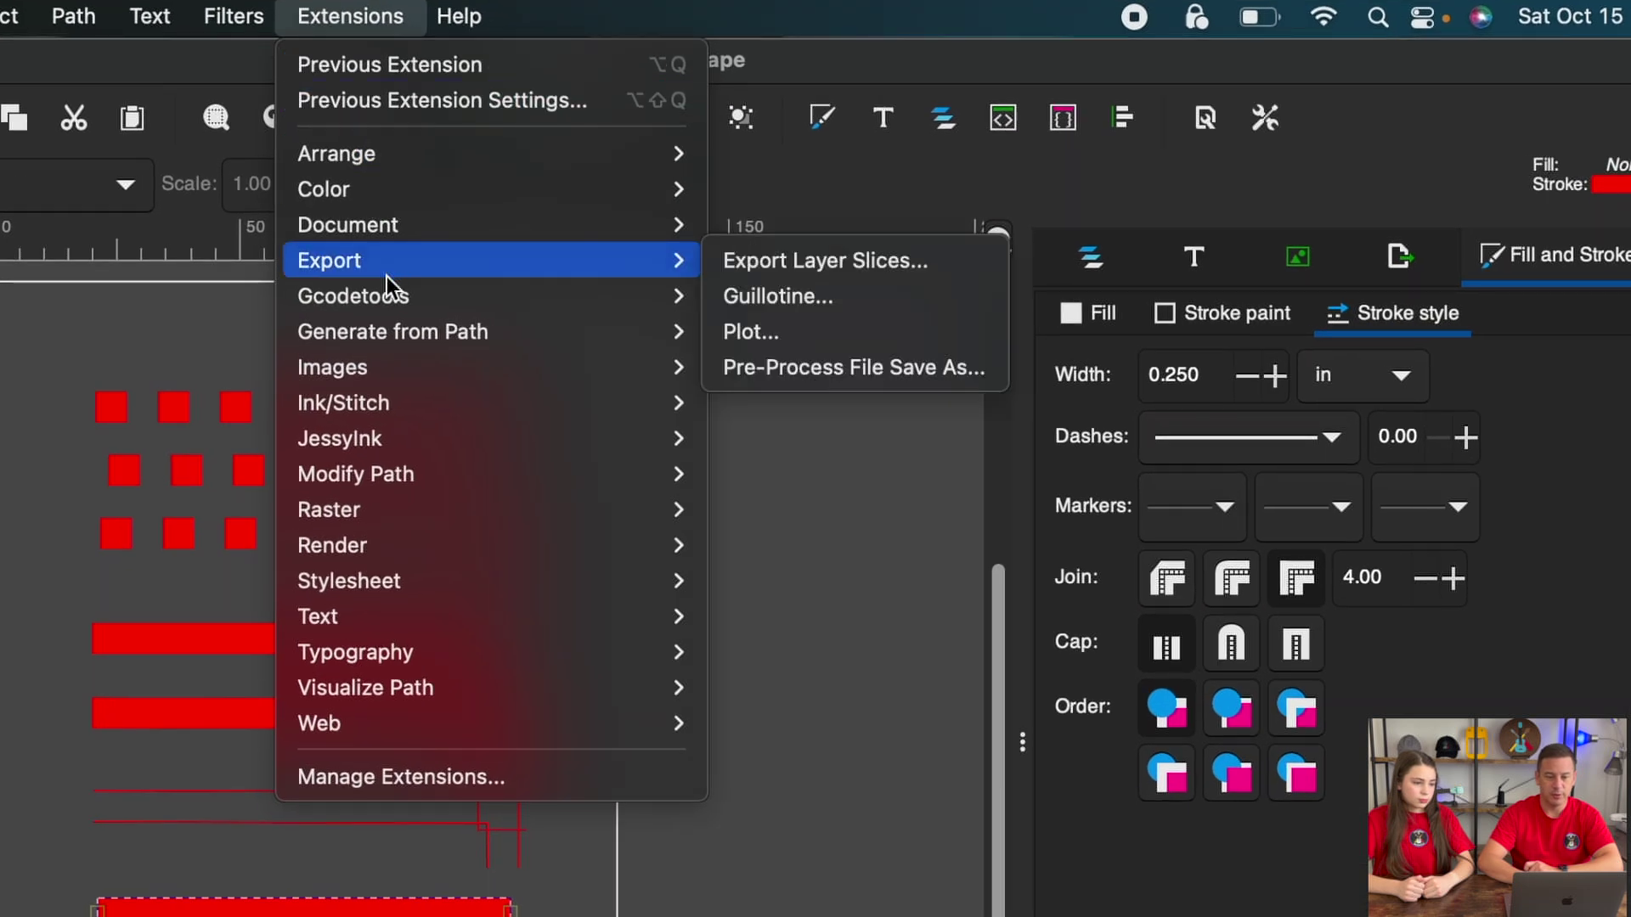
mouse_move(416, 404)
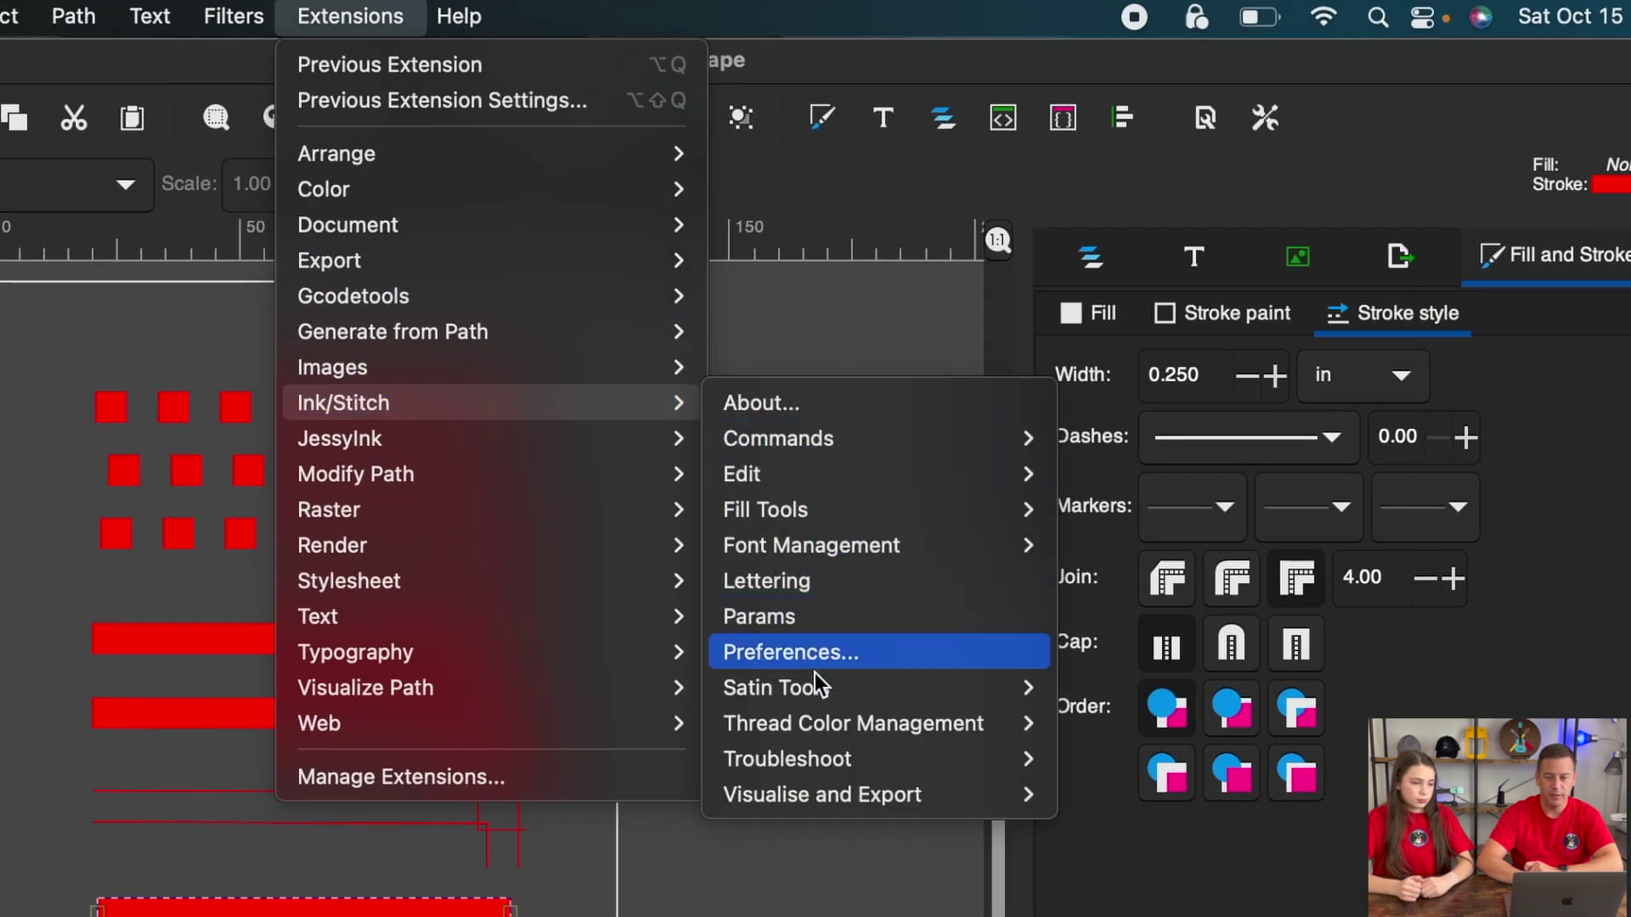
mouse_move(829, 699)
click(1155, 731)
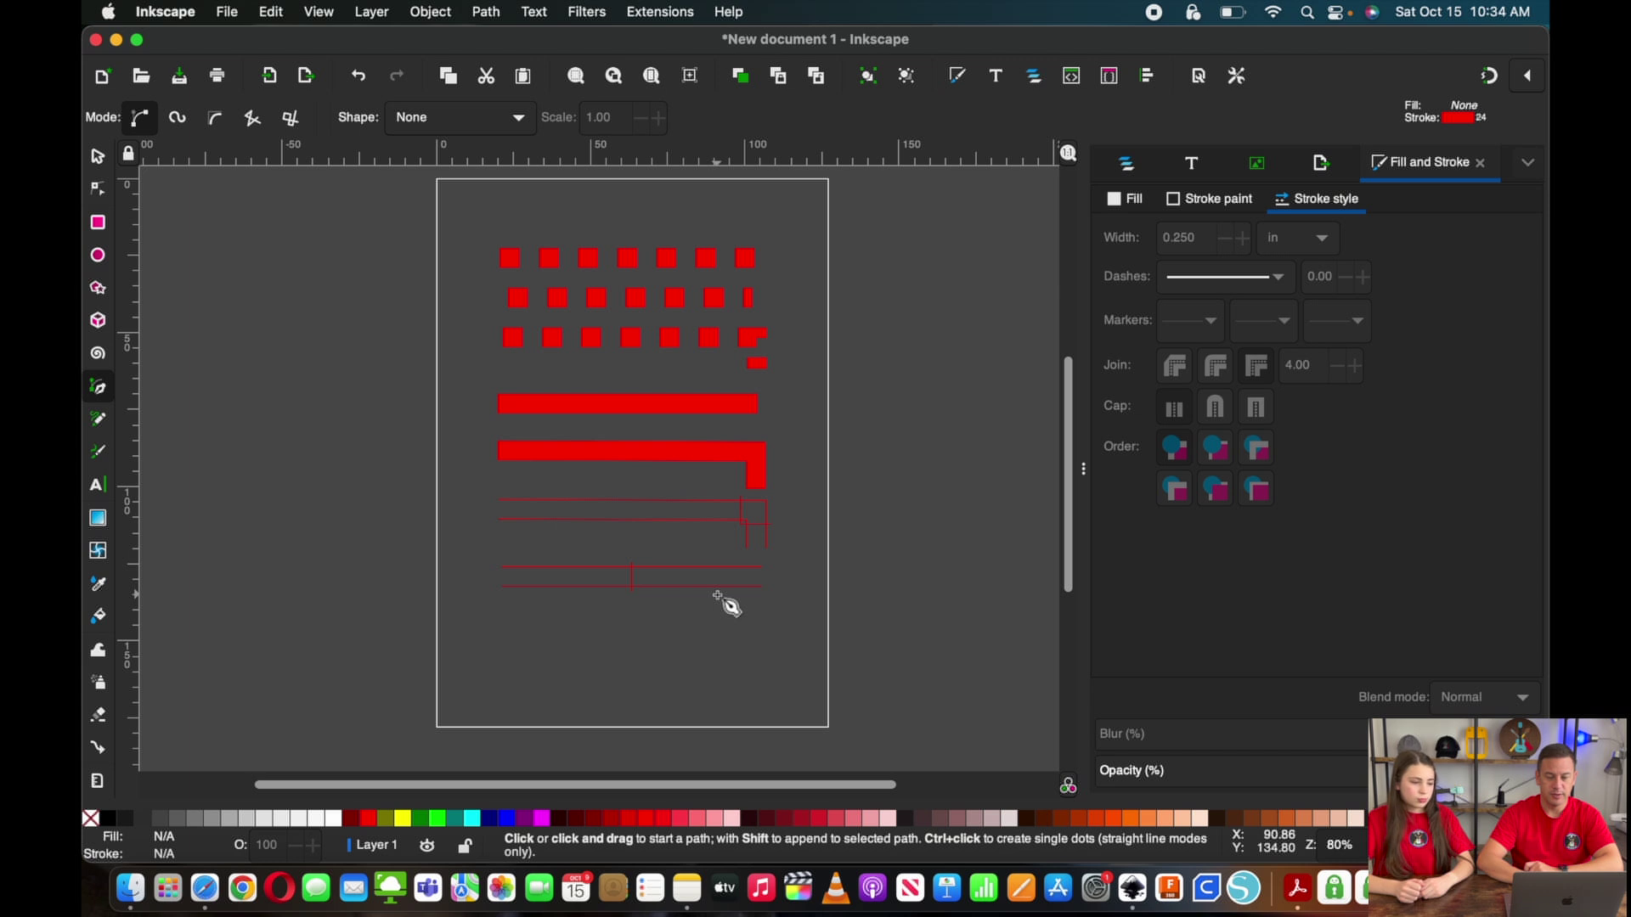
Open Ink/Stitch Params for the straight satin column and enable the "E" stitch
click(102, 166)
click(640, 588)
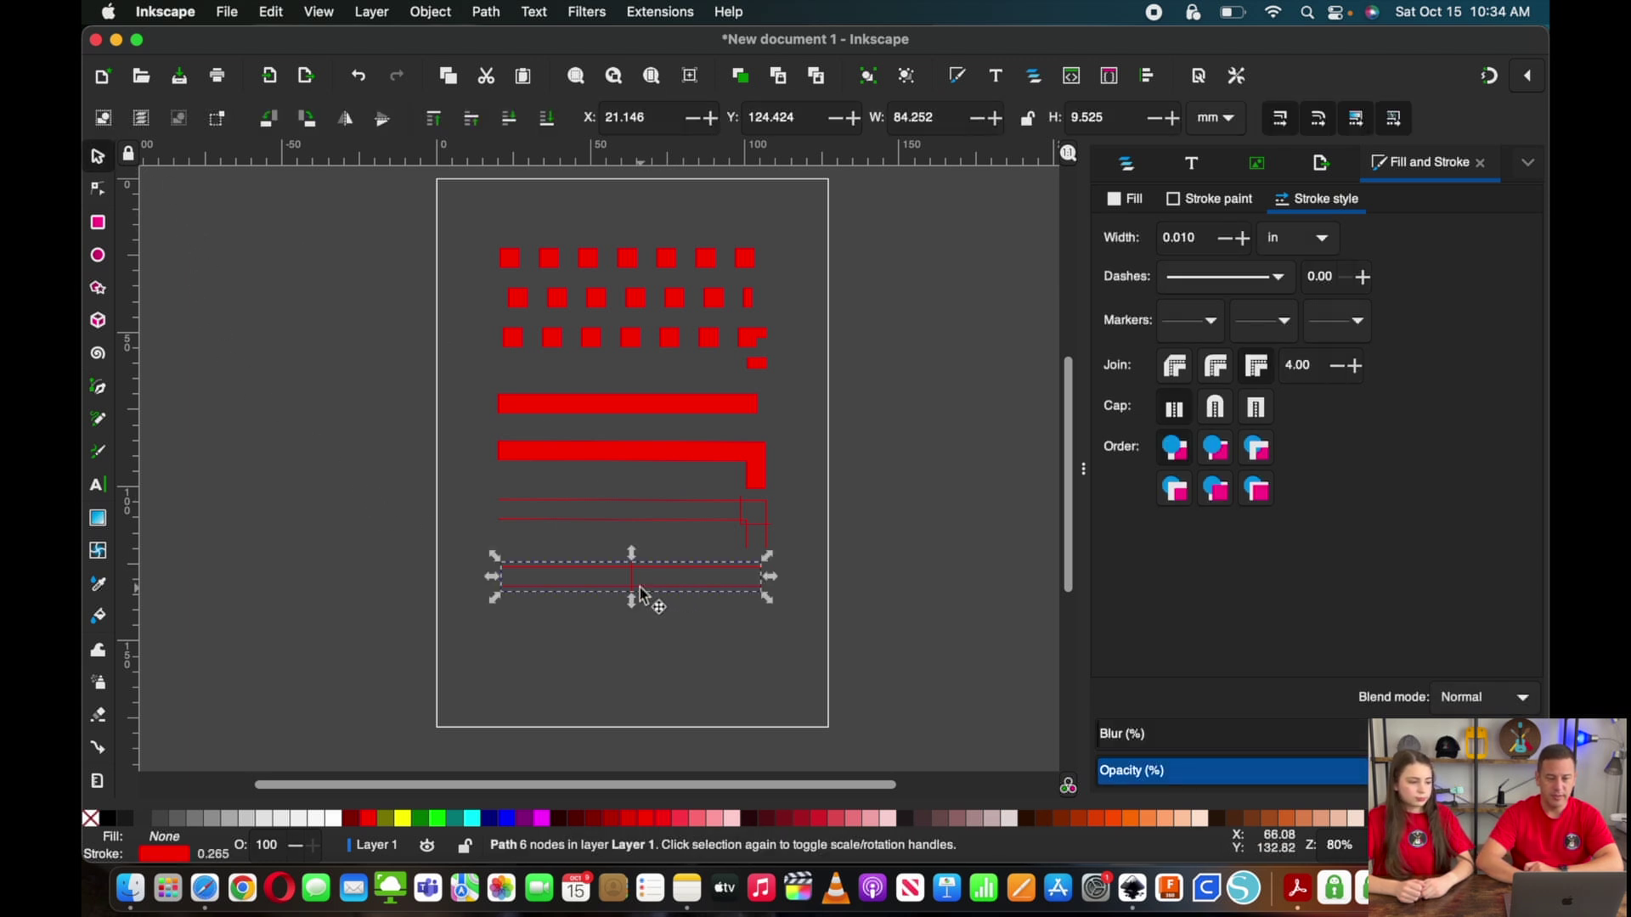
click(661, 12)
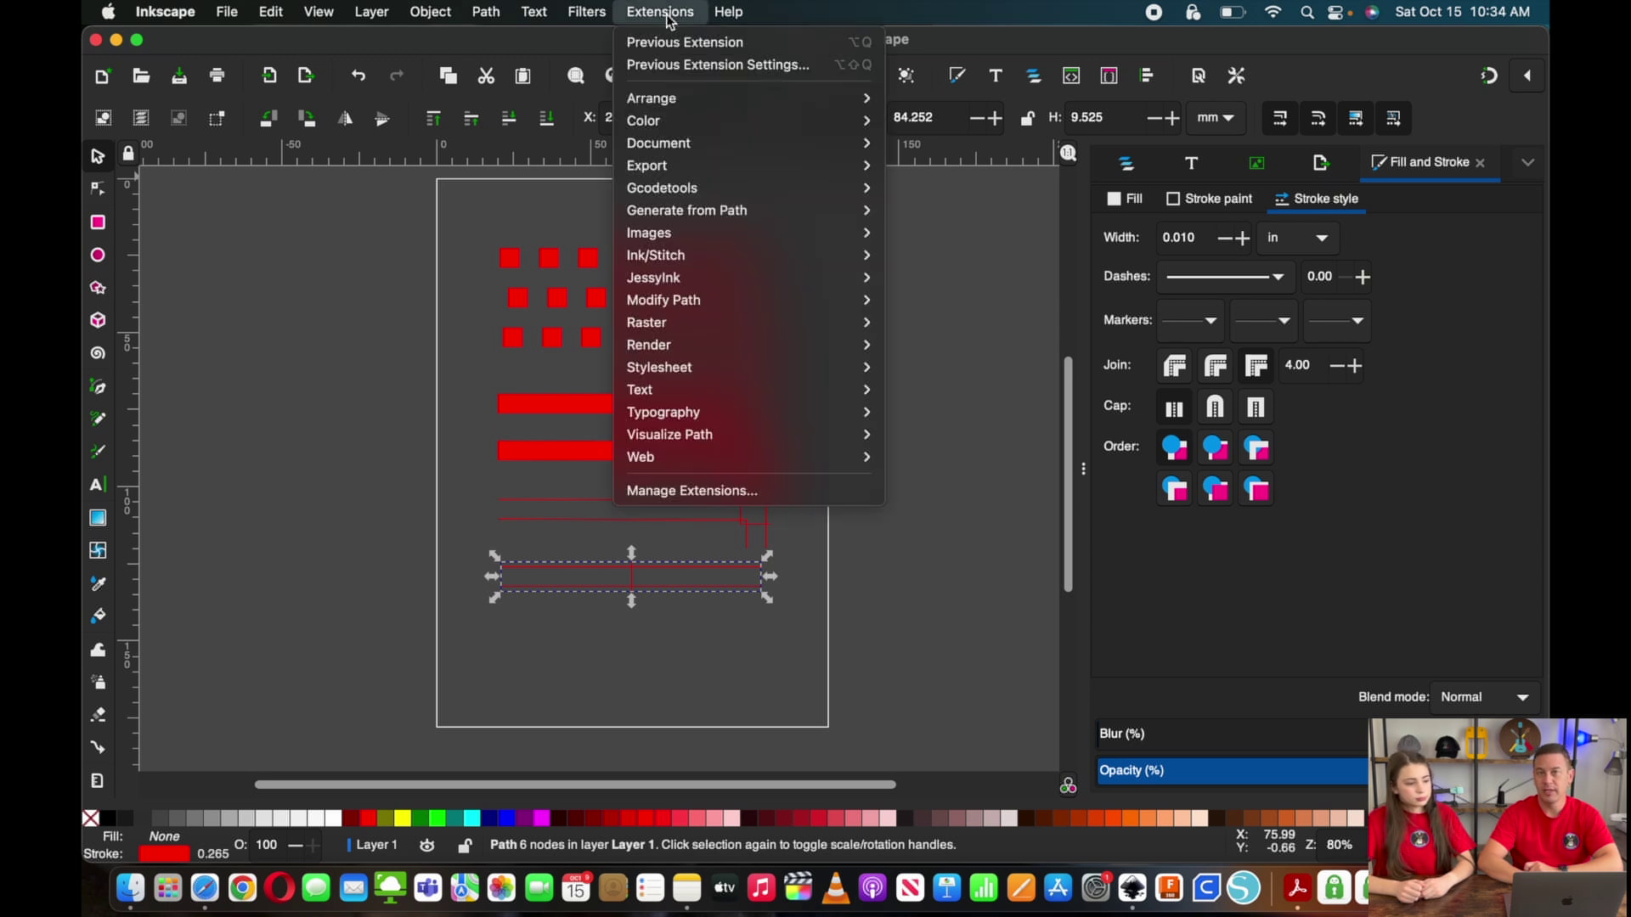
mouse_move(776, 255)
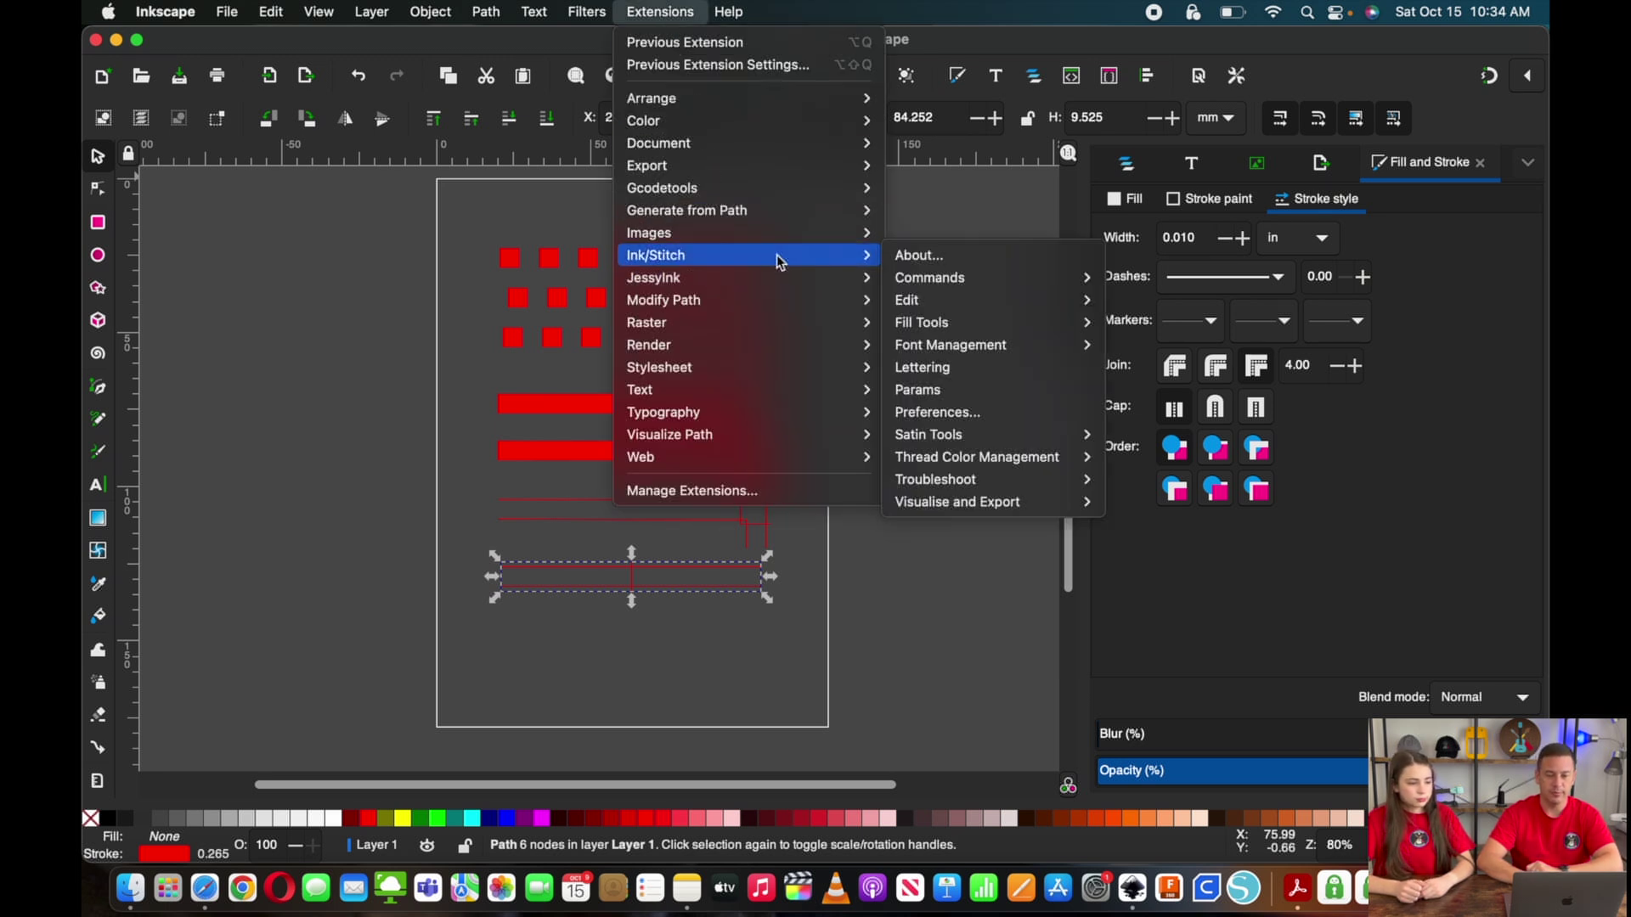
click(934, 391)
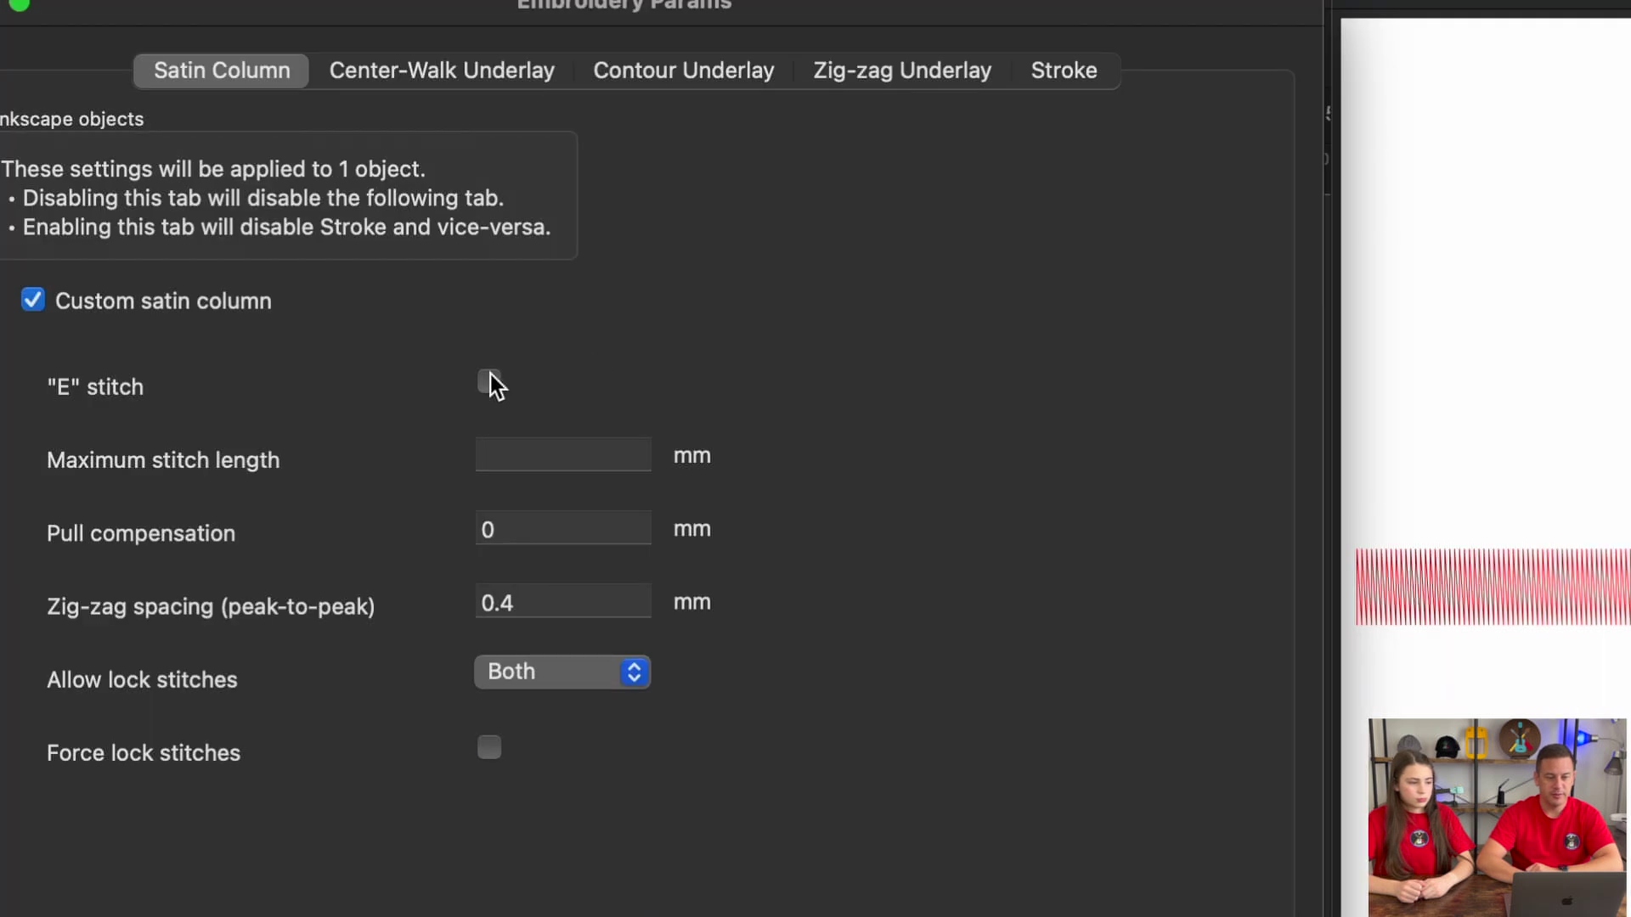
click(490, 383)
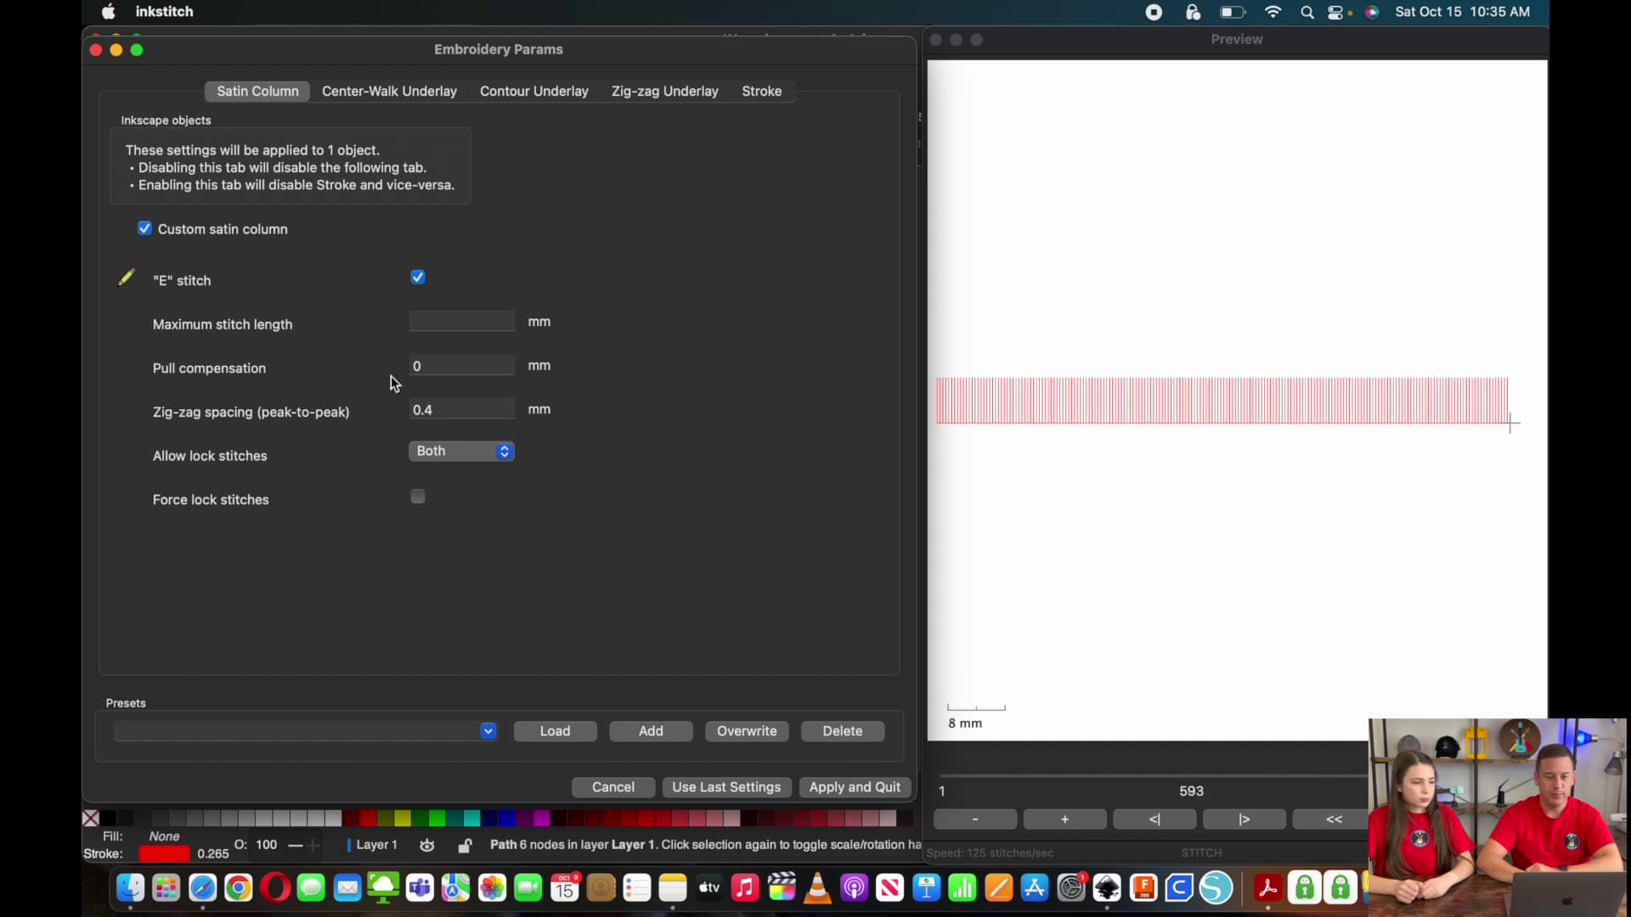
Try a zig-zag spacing of 3 mm for the "E" stitch and change it to 2 mm
click(448, 408)
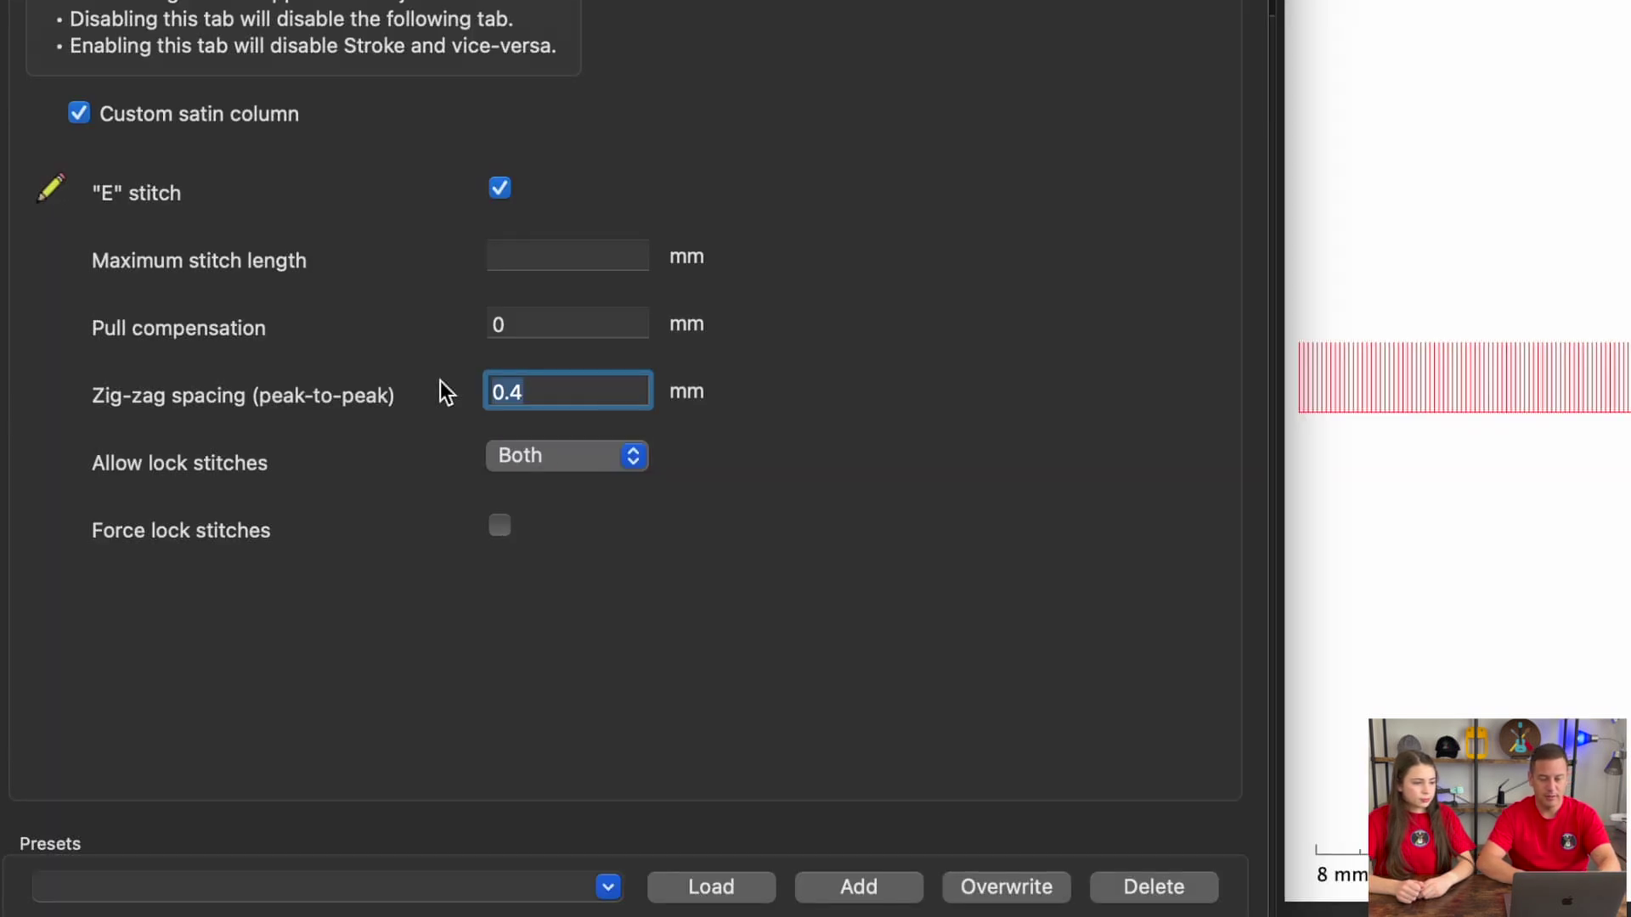
text(3)
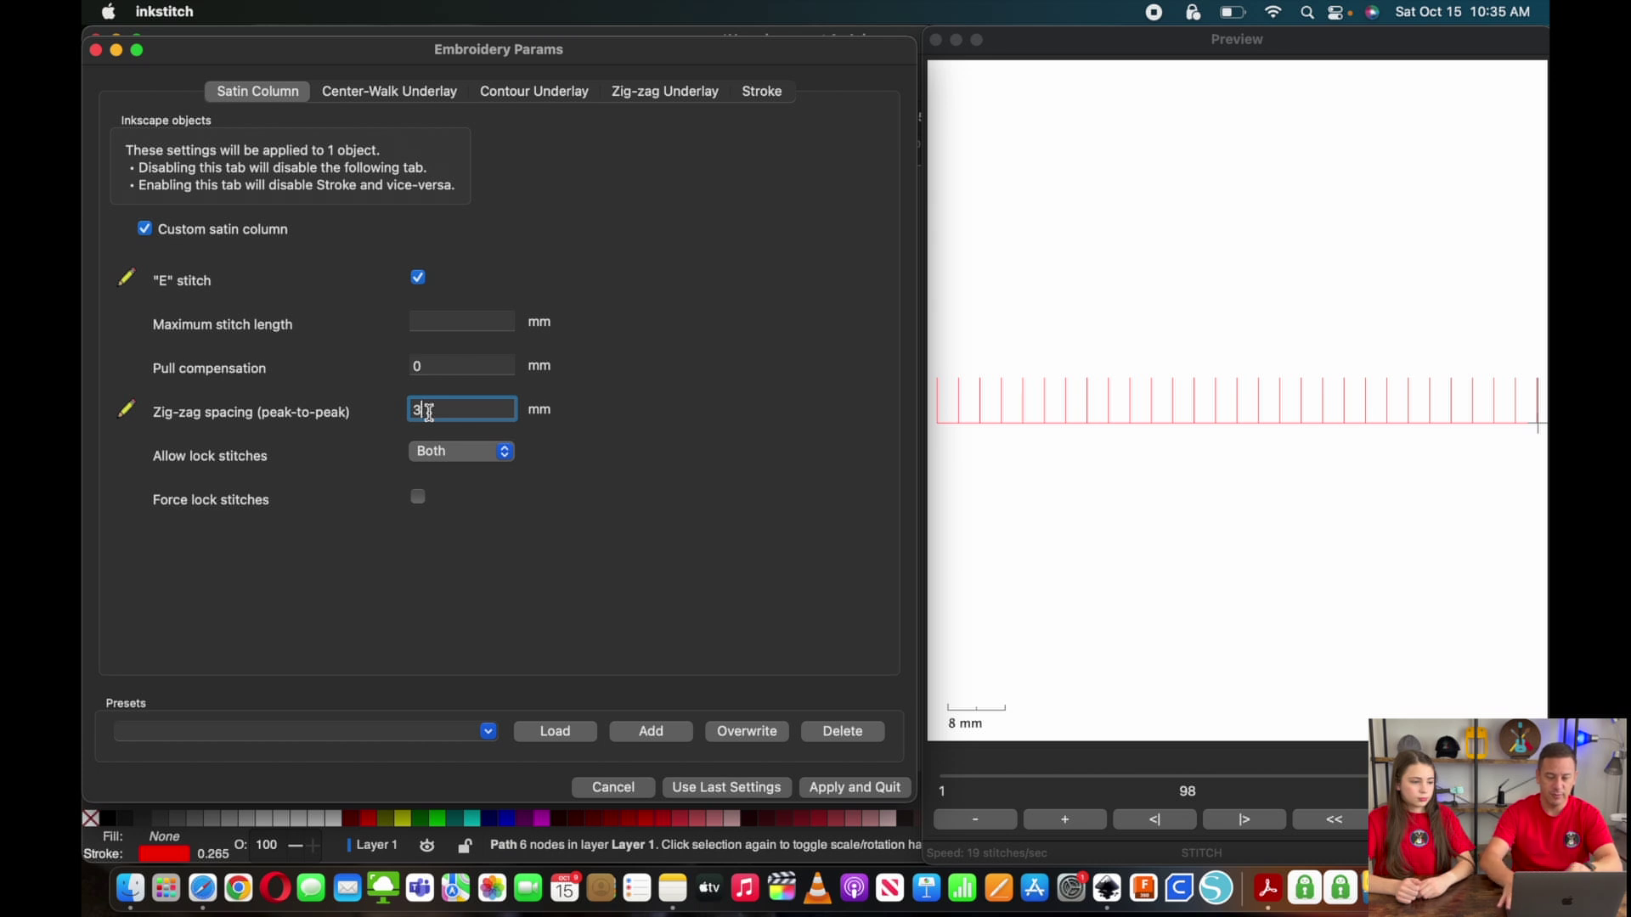
key(BackSpace)
text(2)
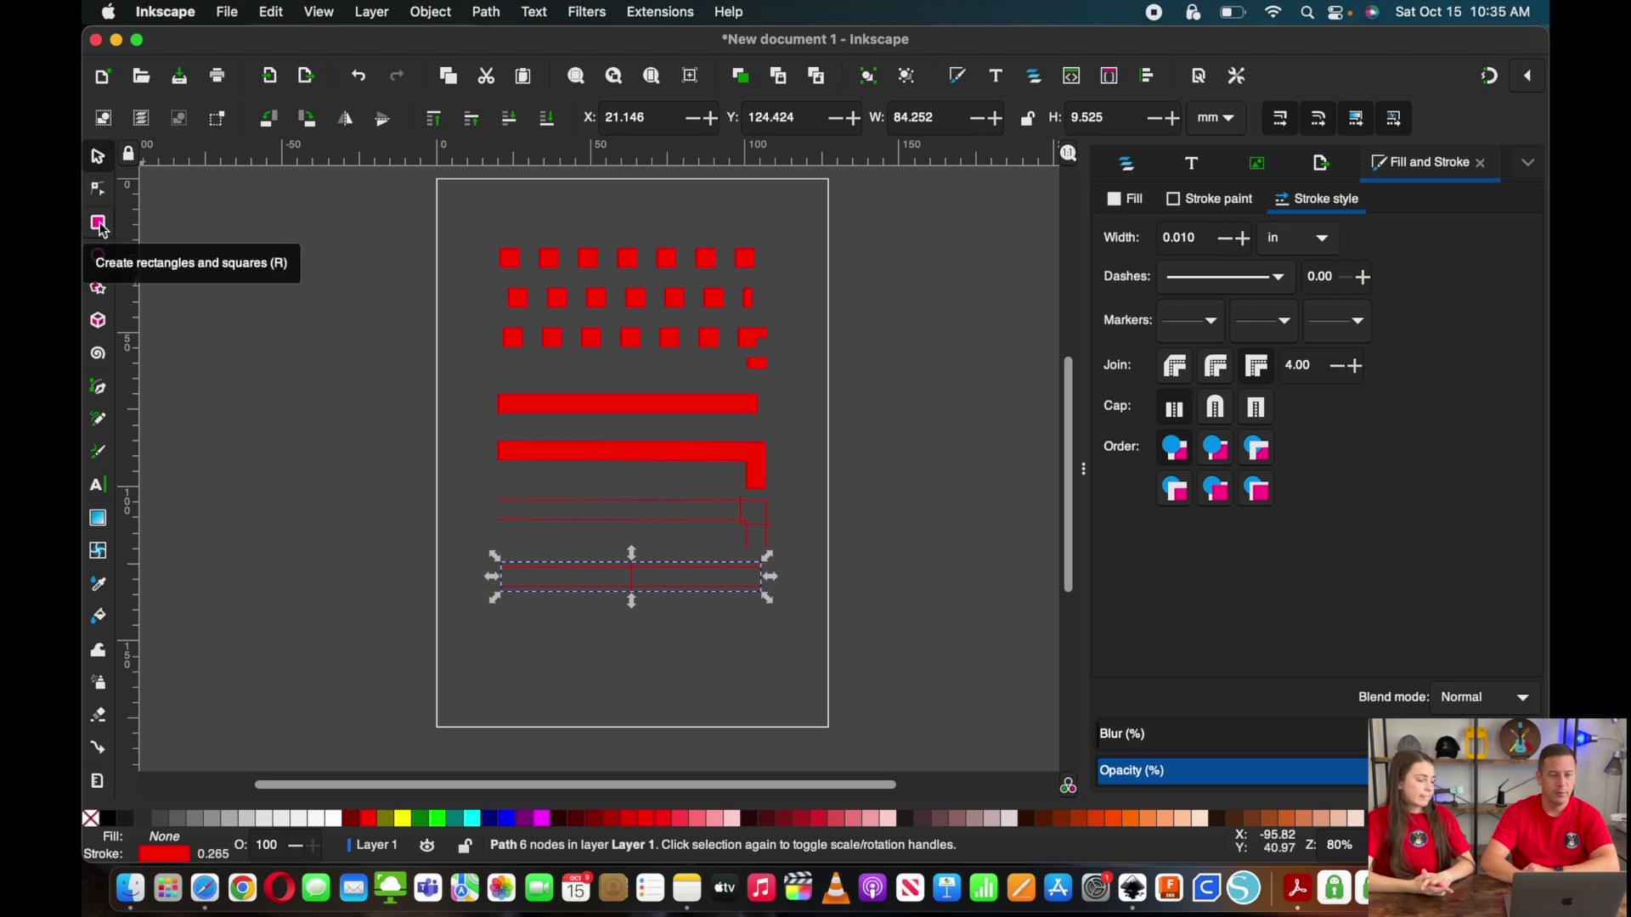
Create a rectangle about 83 by 8 mm below the straight satin column, with no stroke and a red fill
click(97, 224)
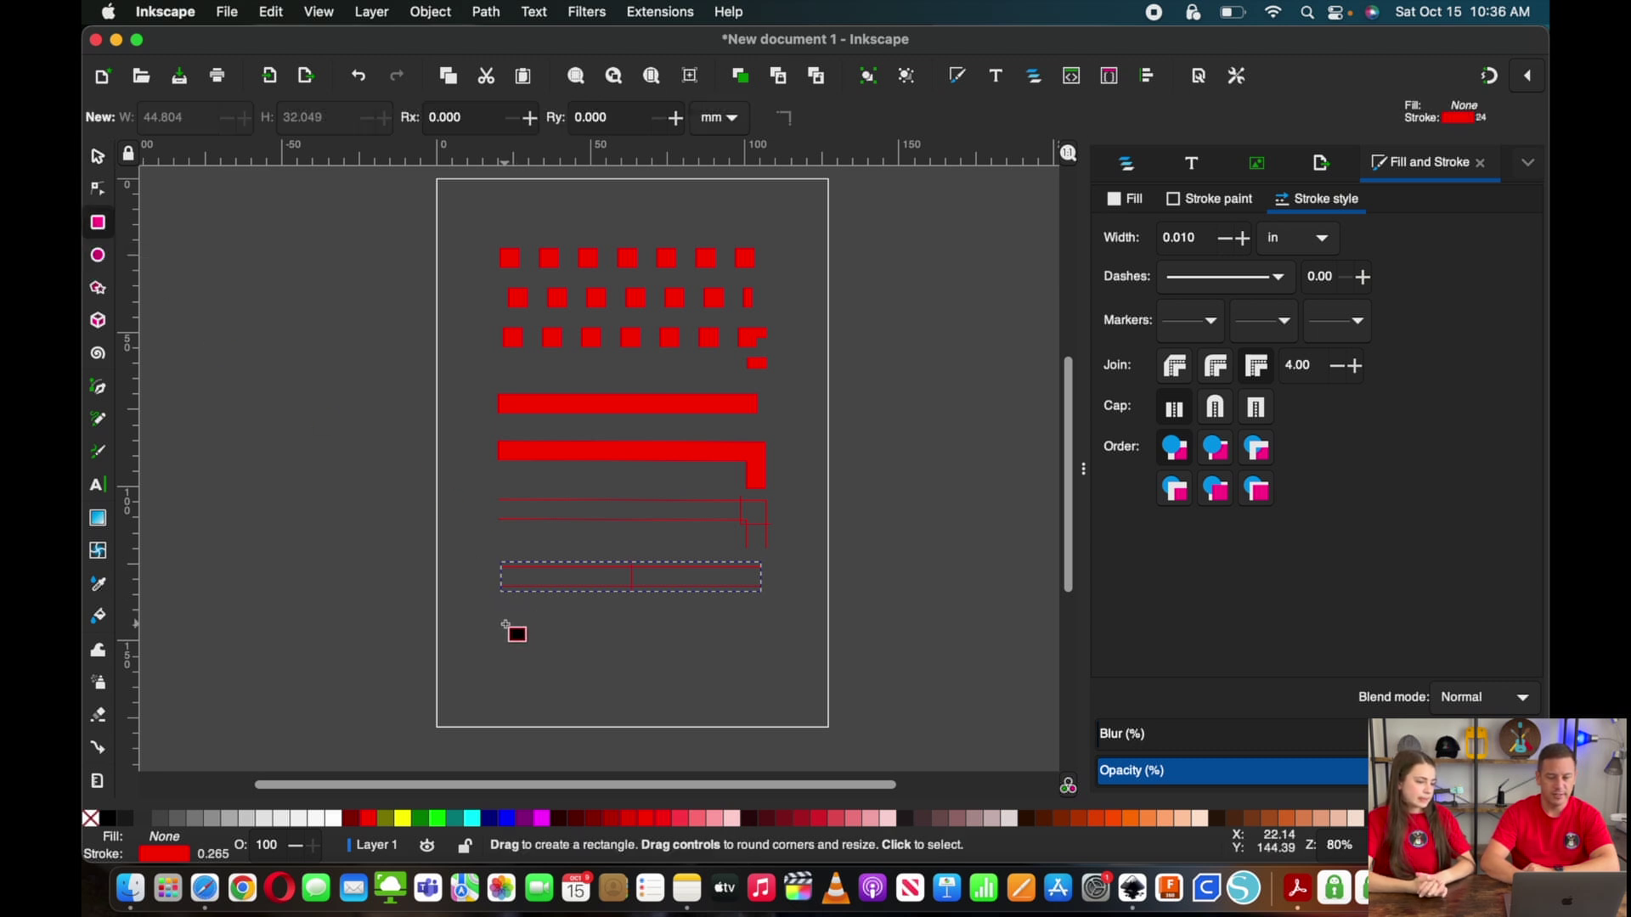
drag(506, 625, 762, 651)
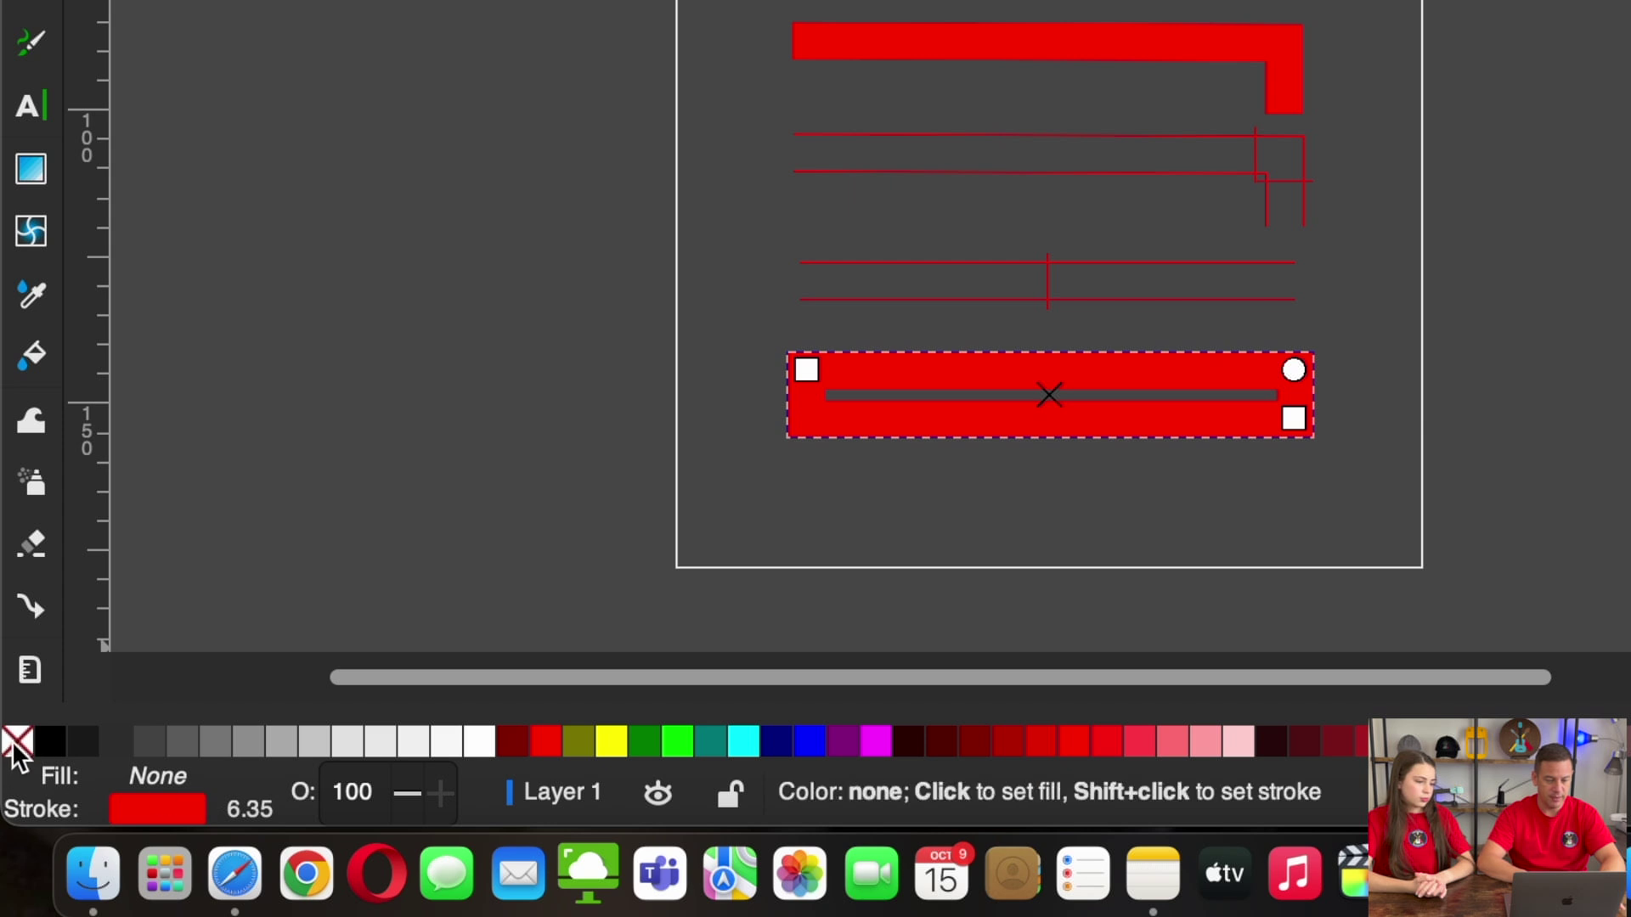
shift+click(16, 742)
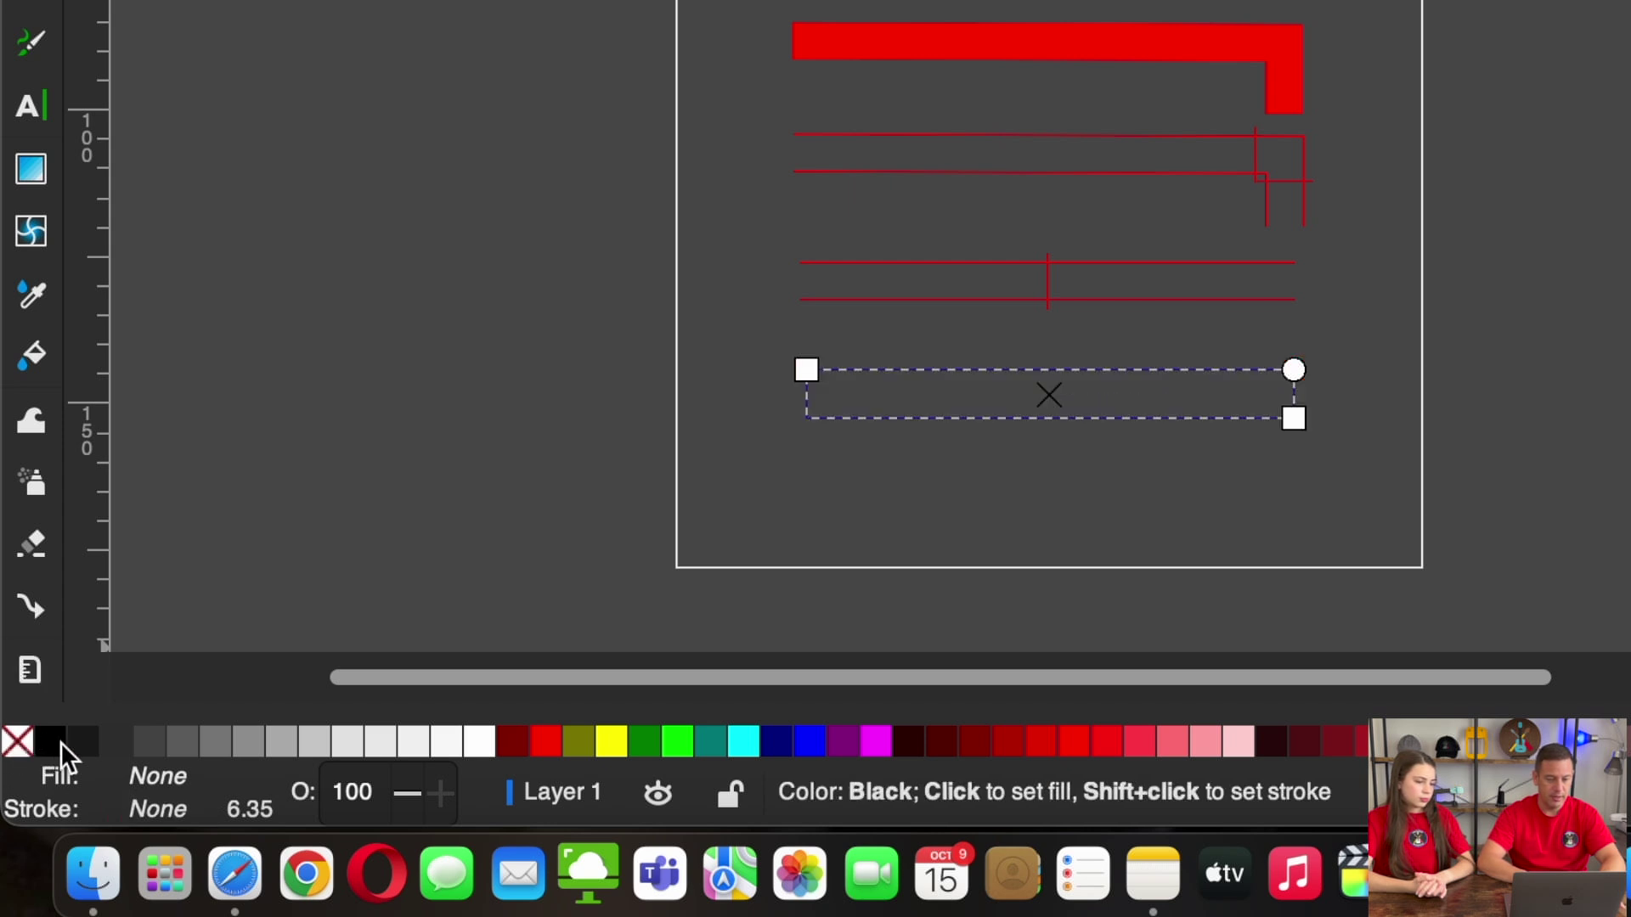
click(547, 739)
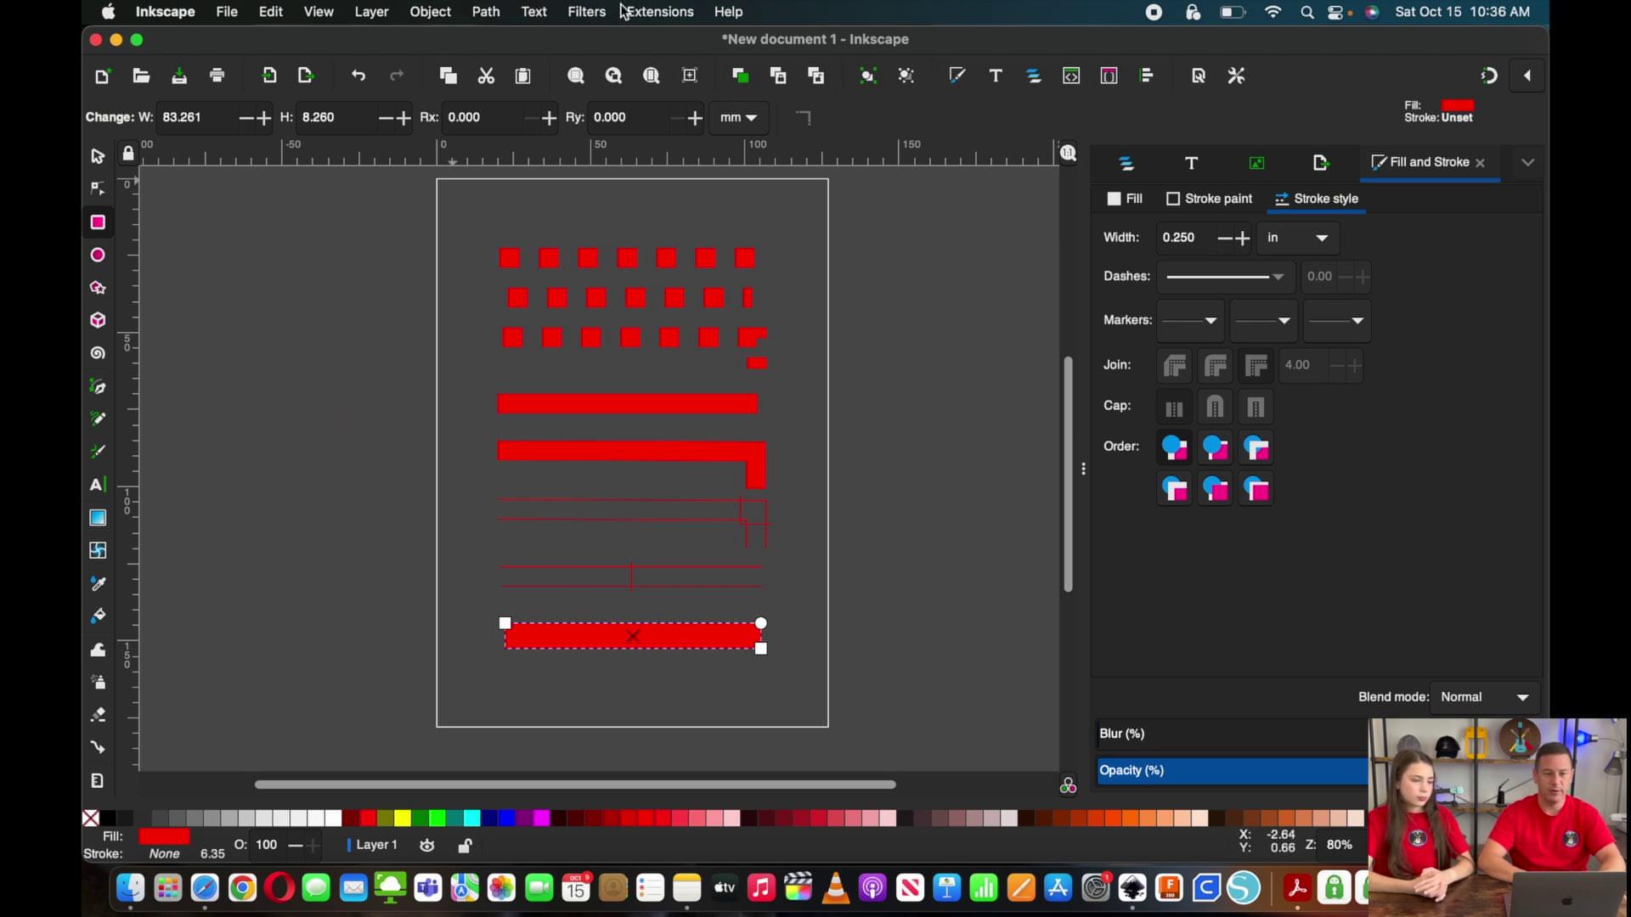
Open Ink/Stitch Params for the red rectangle and apply the automatically routed fill stitching settings
click(645, 12)
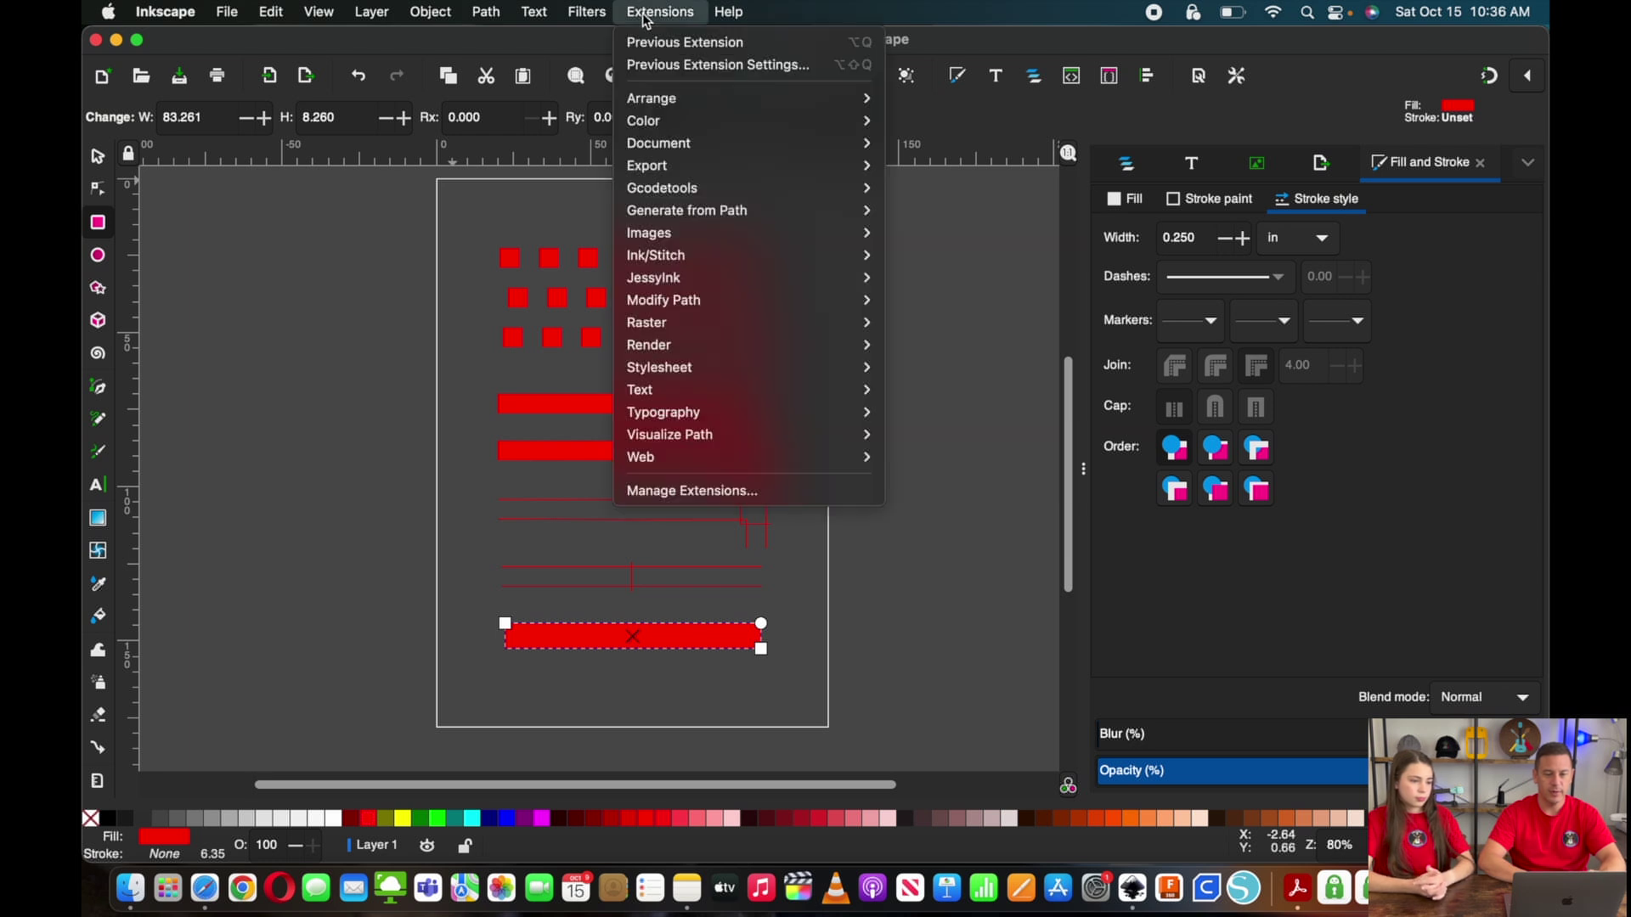
mouse_move(662, 255)
click(944, 391)
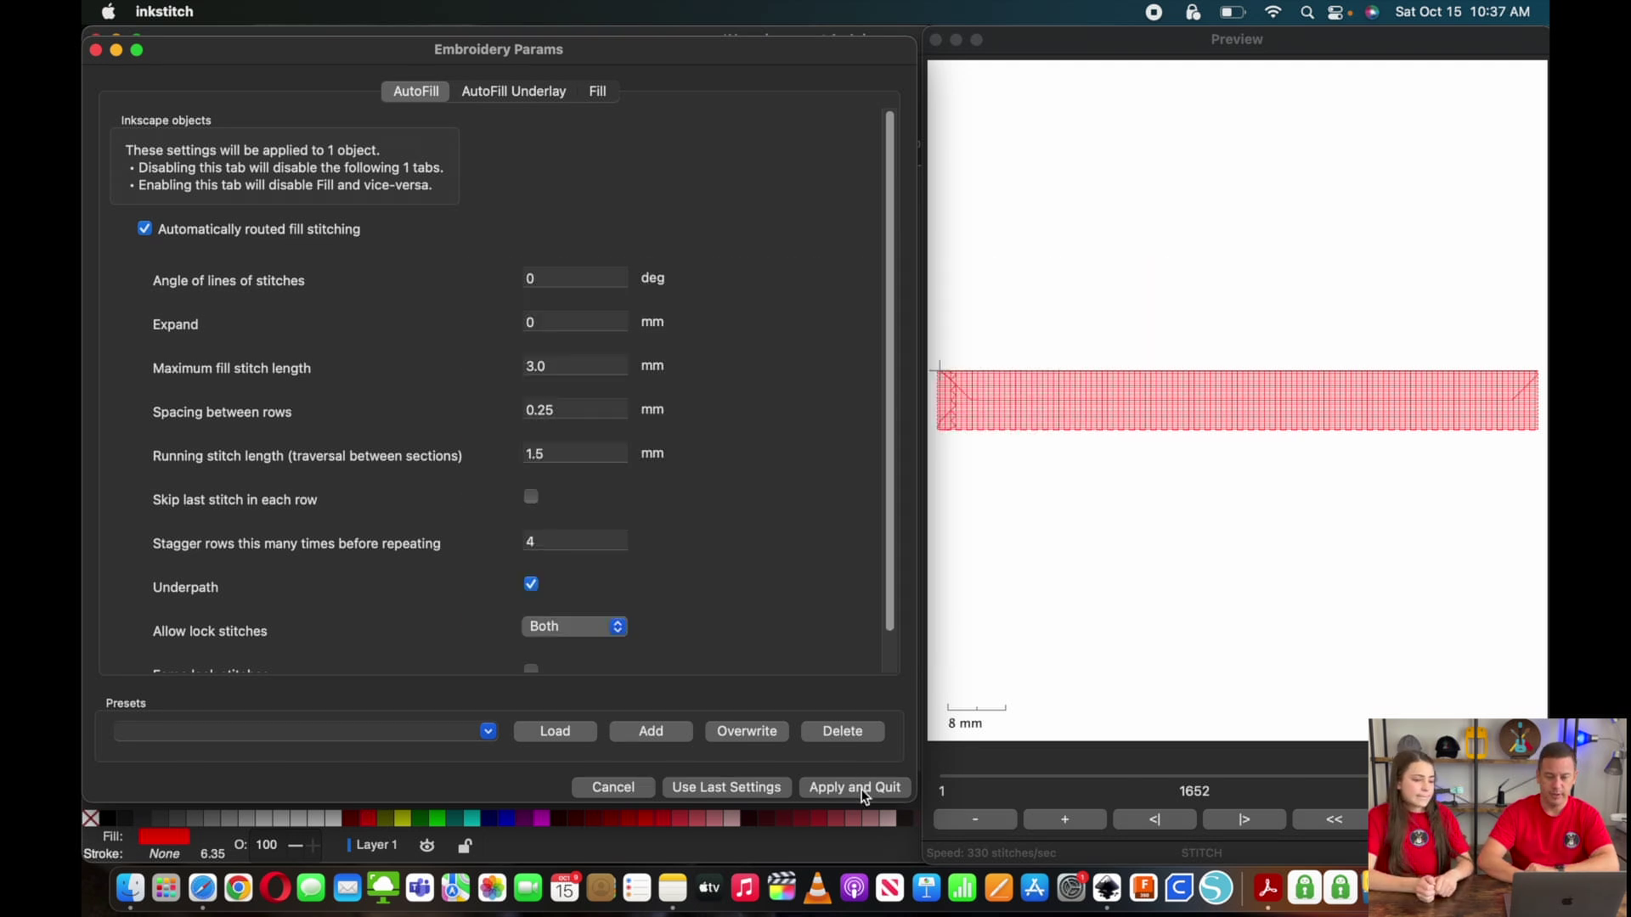
click(861, 788)
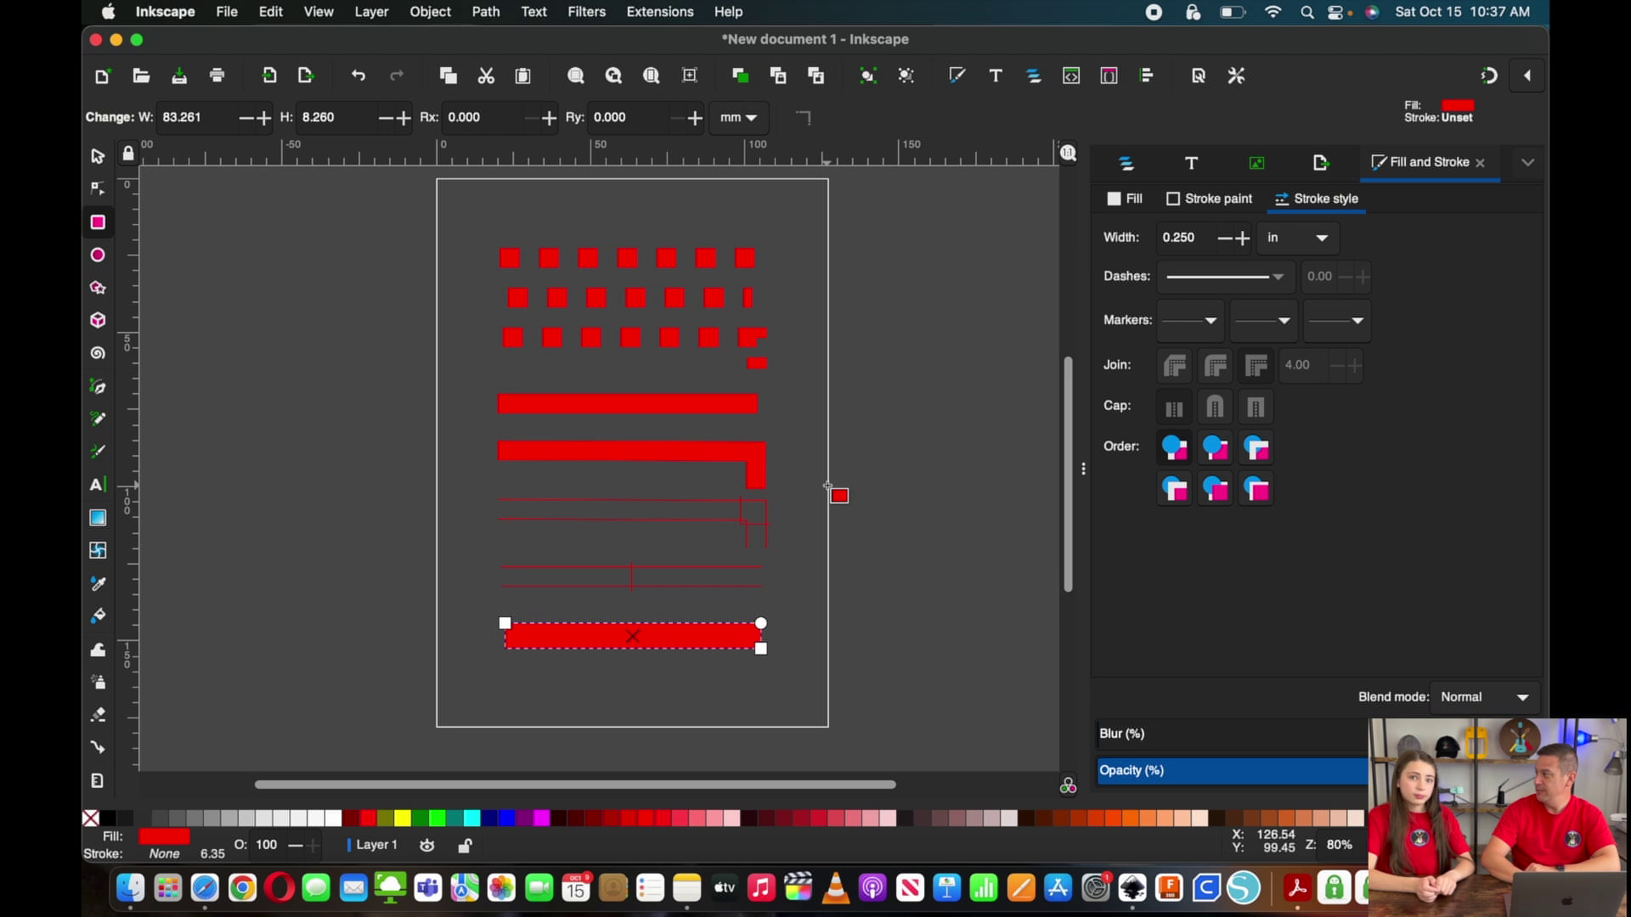
Save the document as "stitch types" in the Ink/Stitch Brother Embroidery Format (.pes)
click(227, 11)
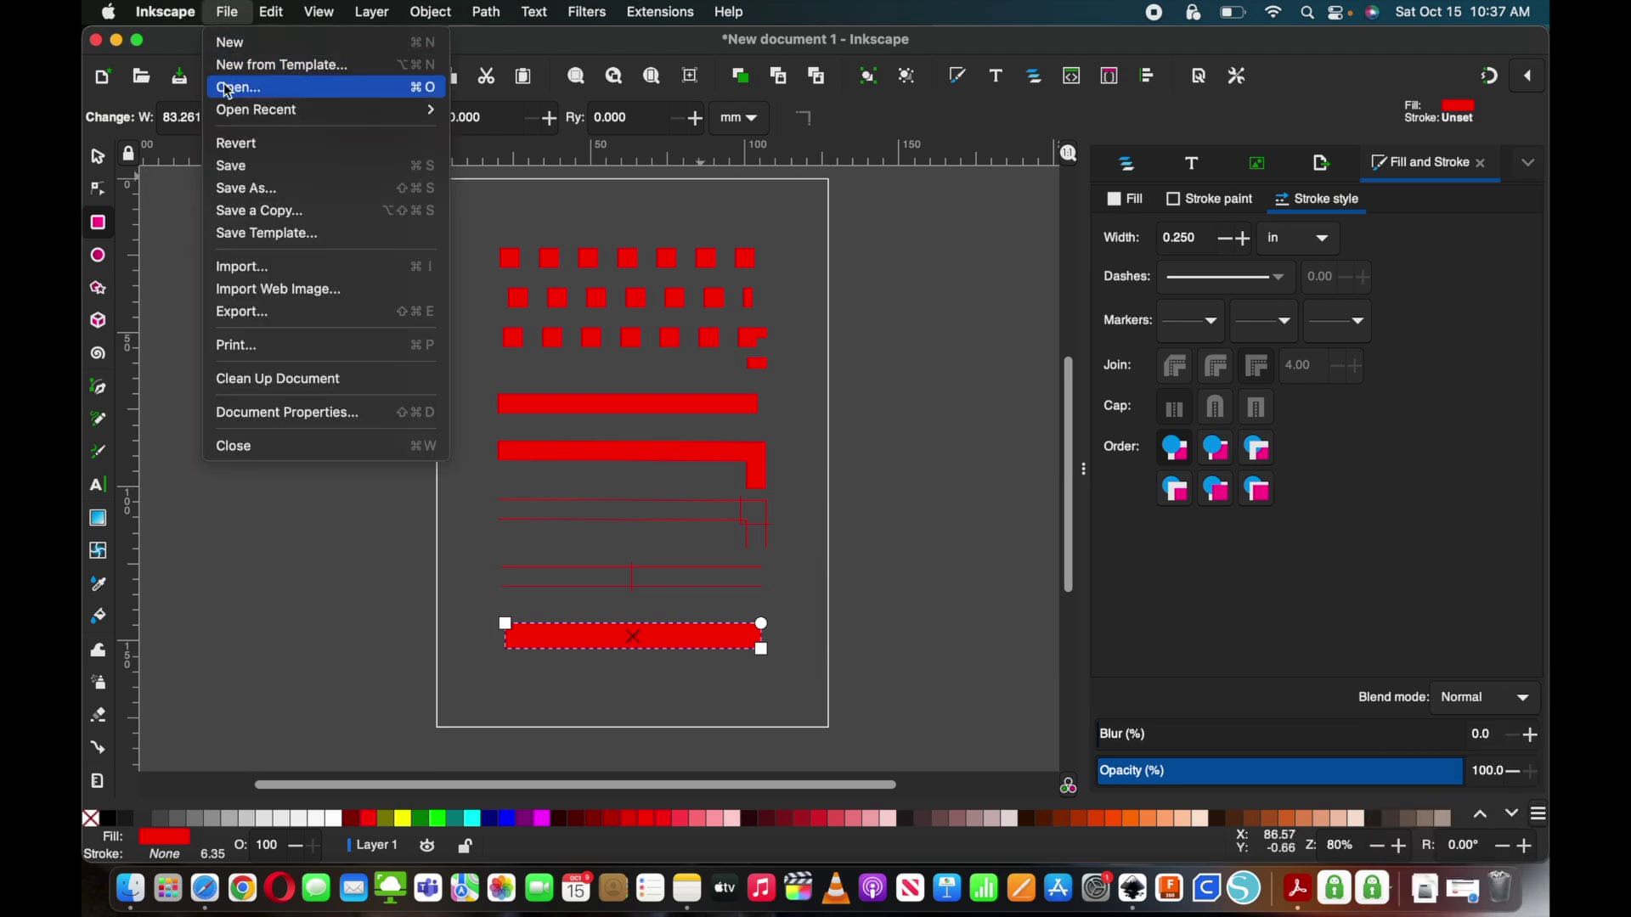
click(255, 185)
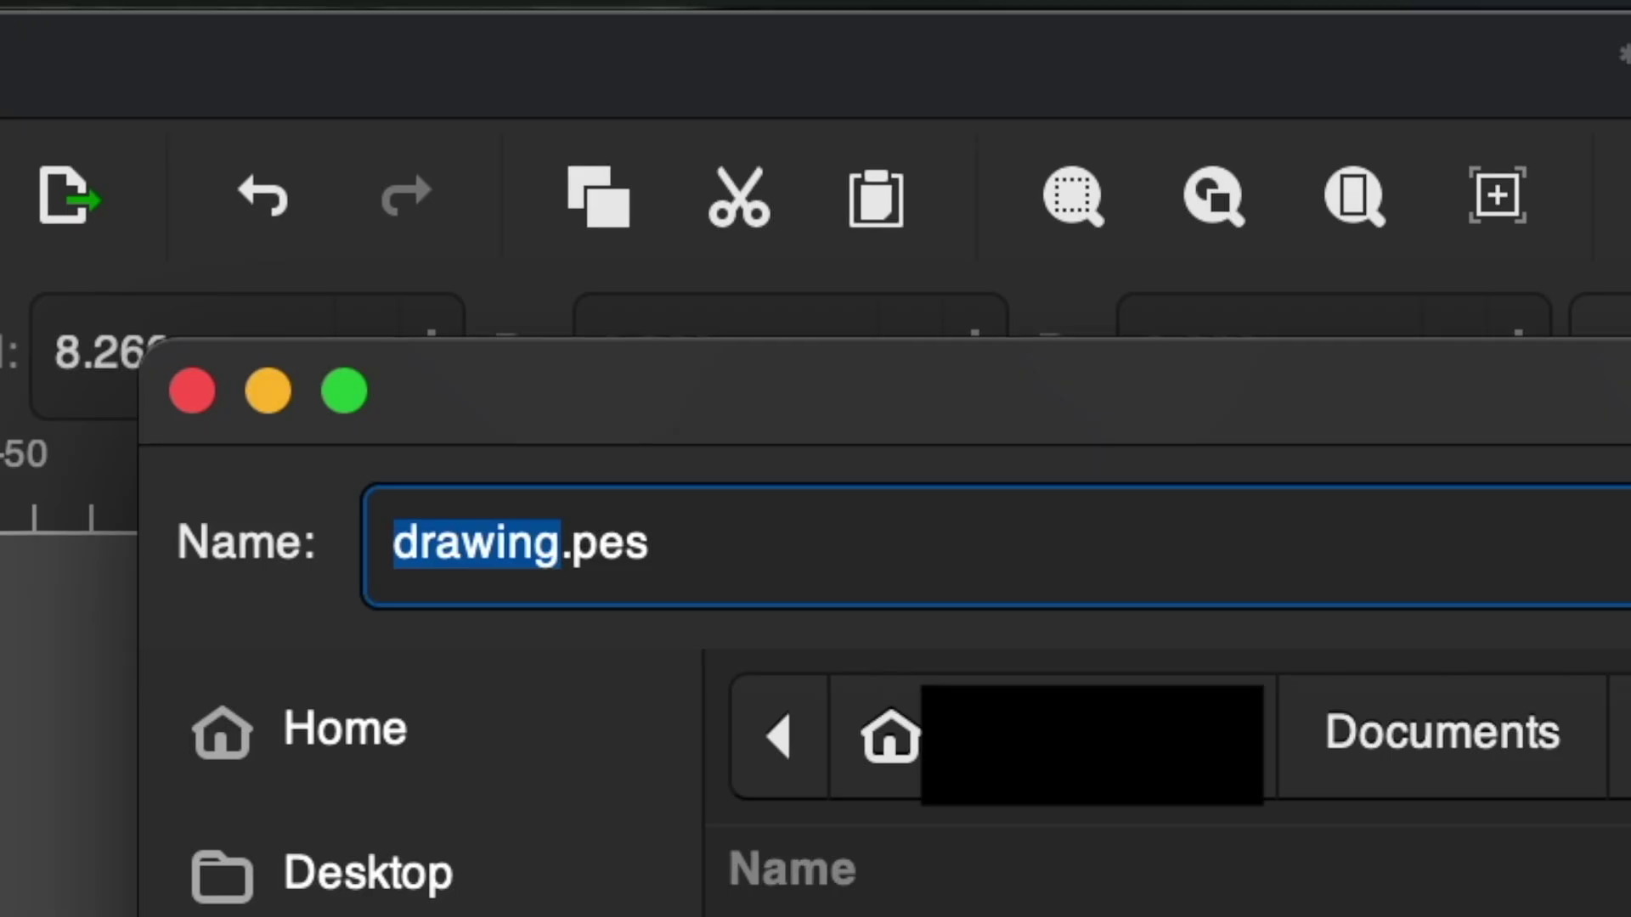
text(stitch types)
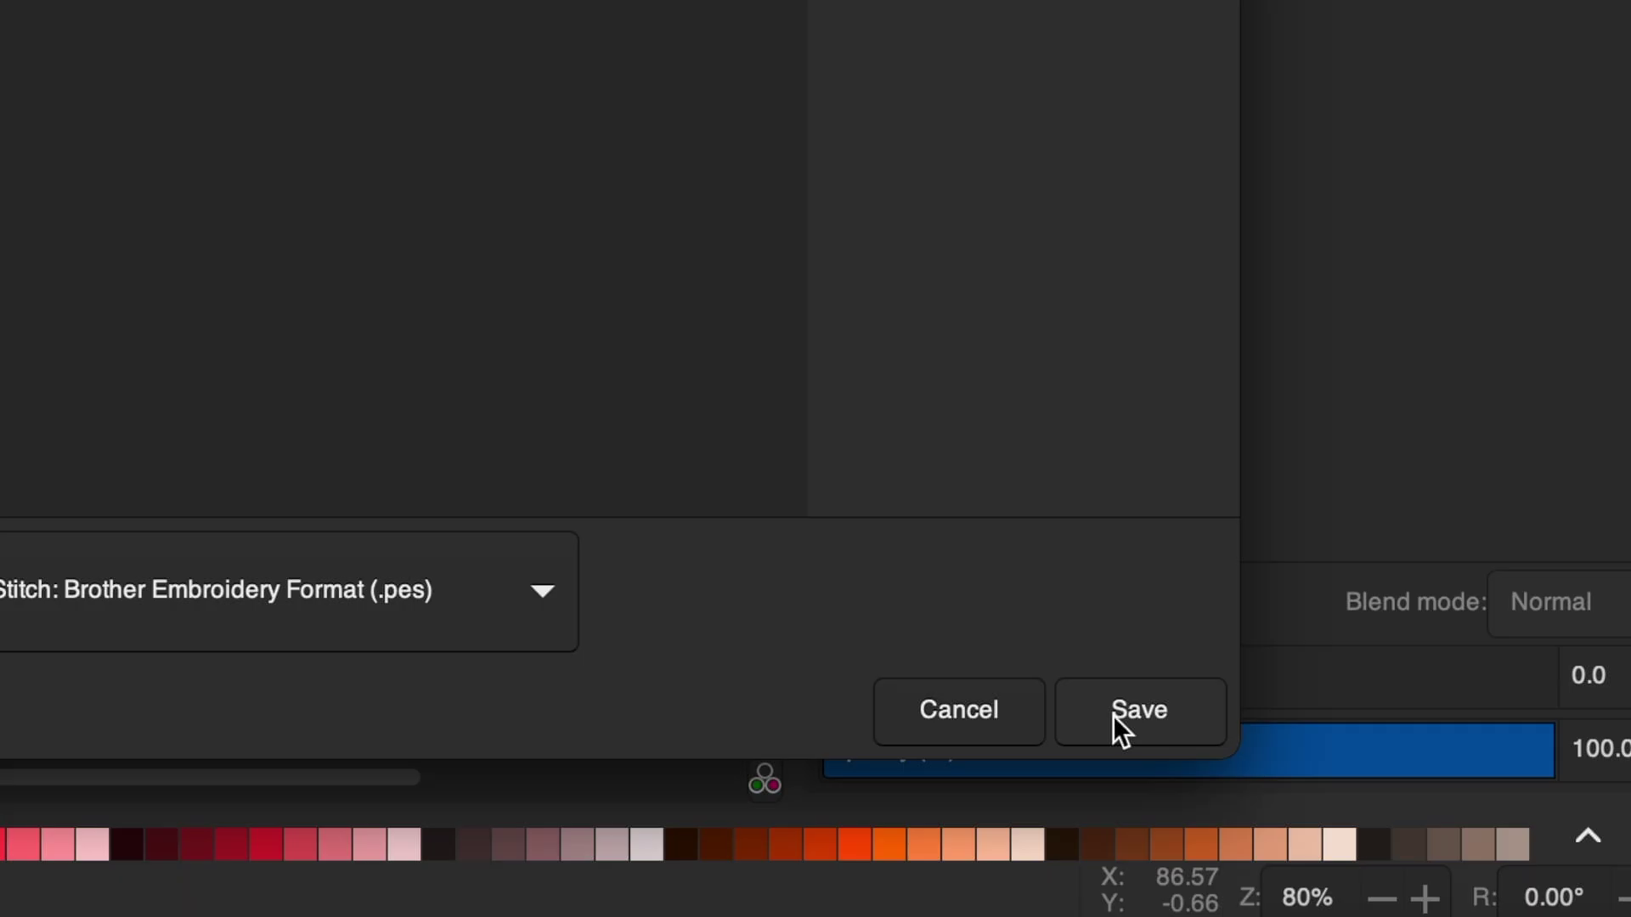
click(1112, 715)
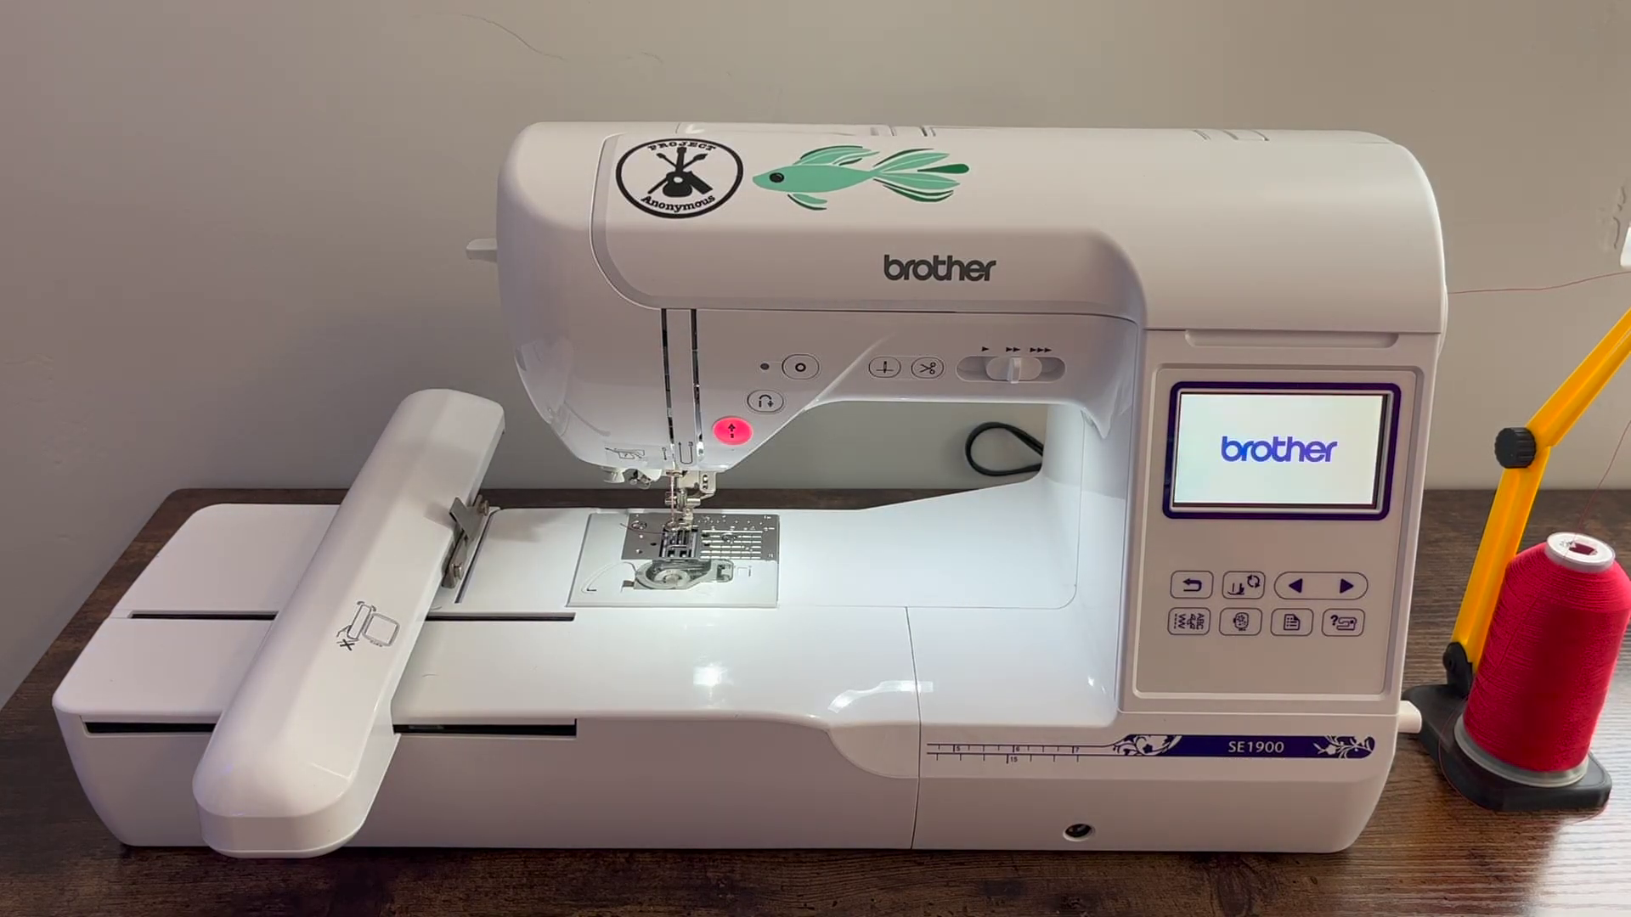
click(1310, 437)
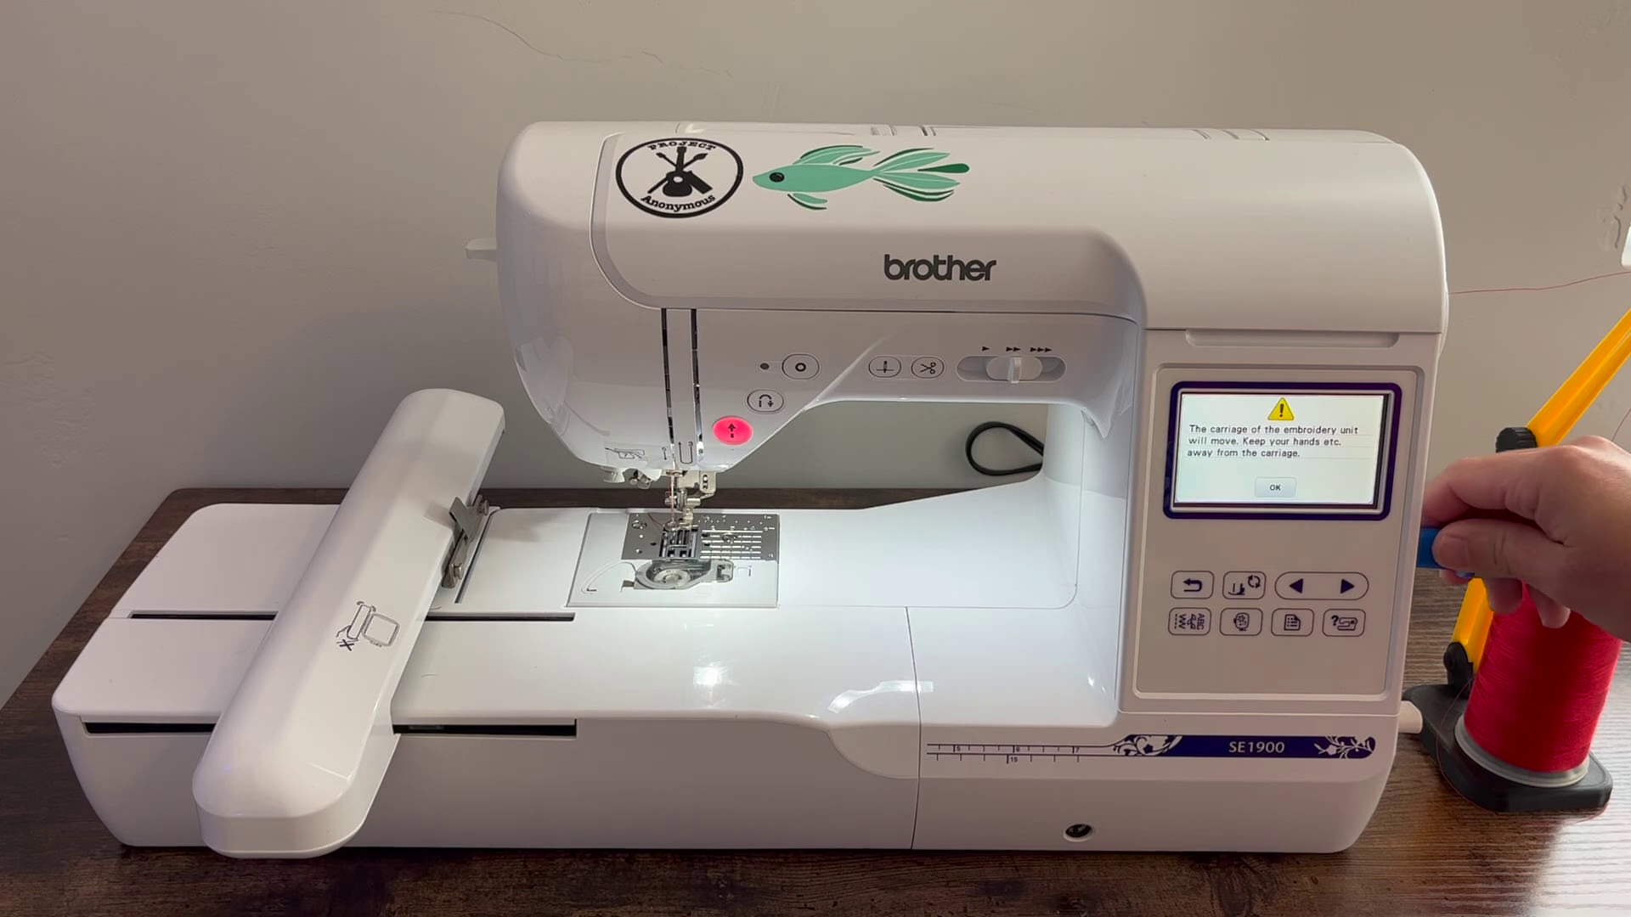
click(1275, 488)
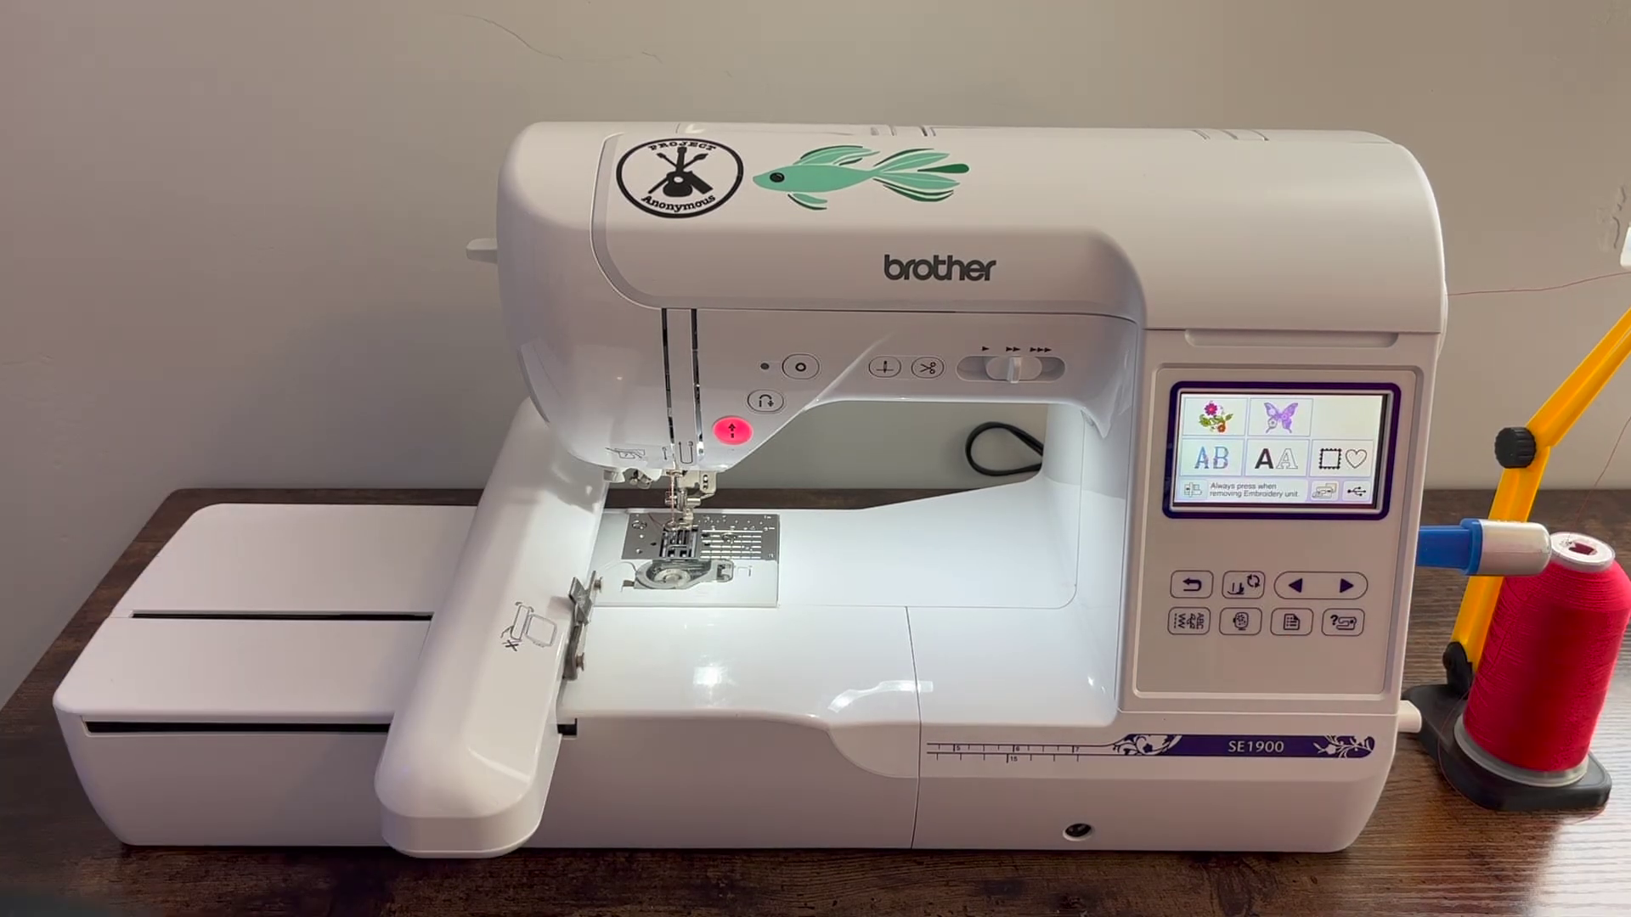